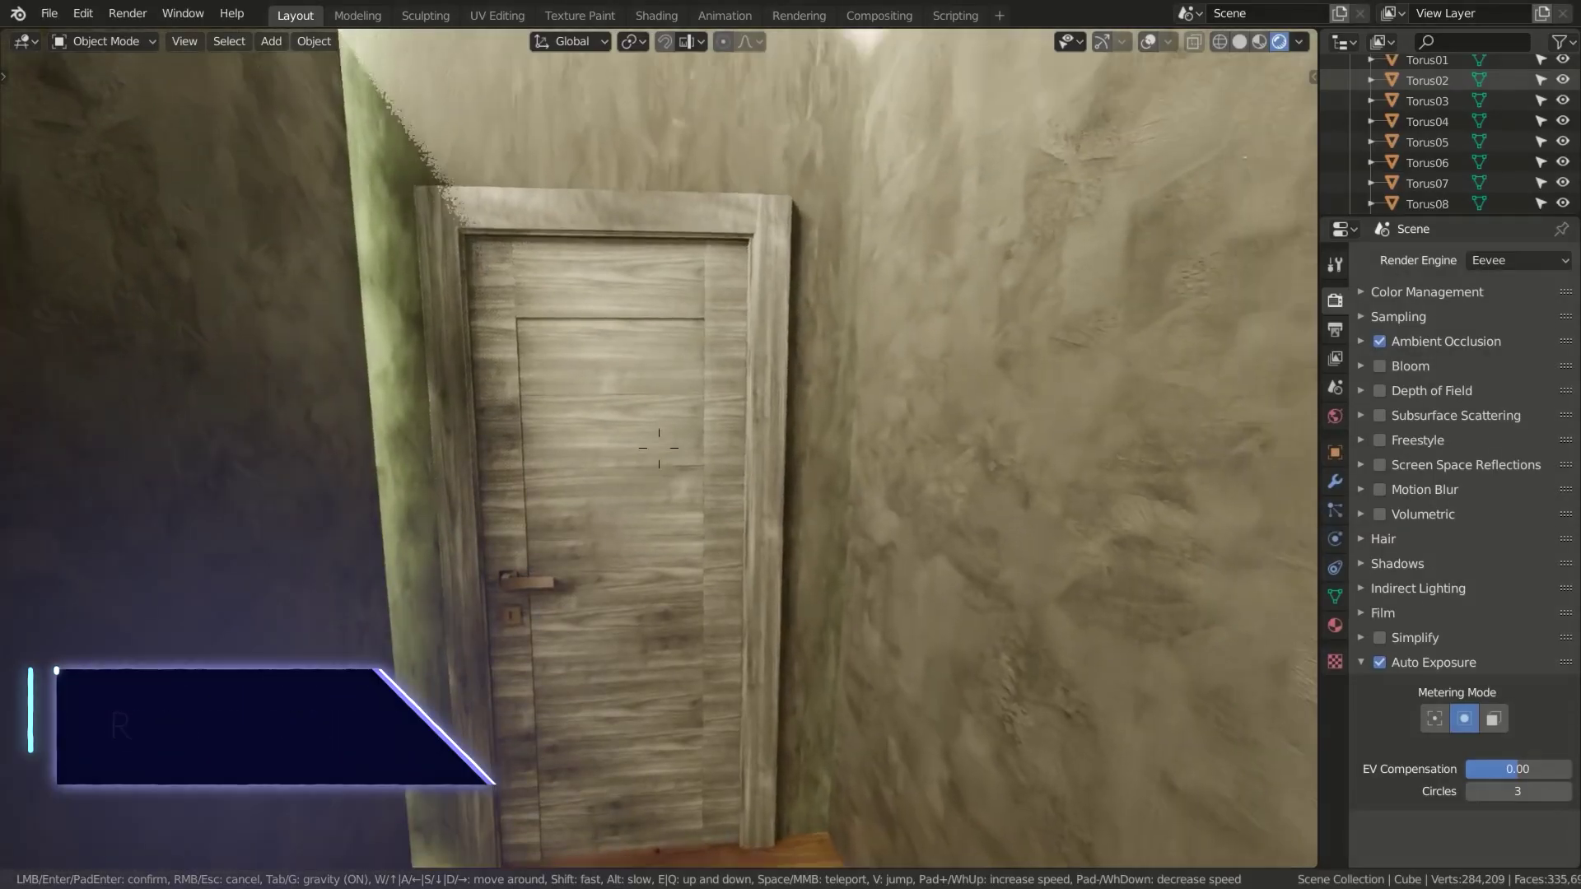
Walk through the house interior, past the window and sofa to the wall-mounted TV, to examine how auto exposure adapts to the lighting.
key("w")
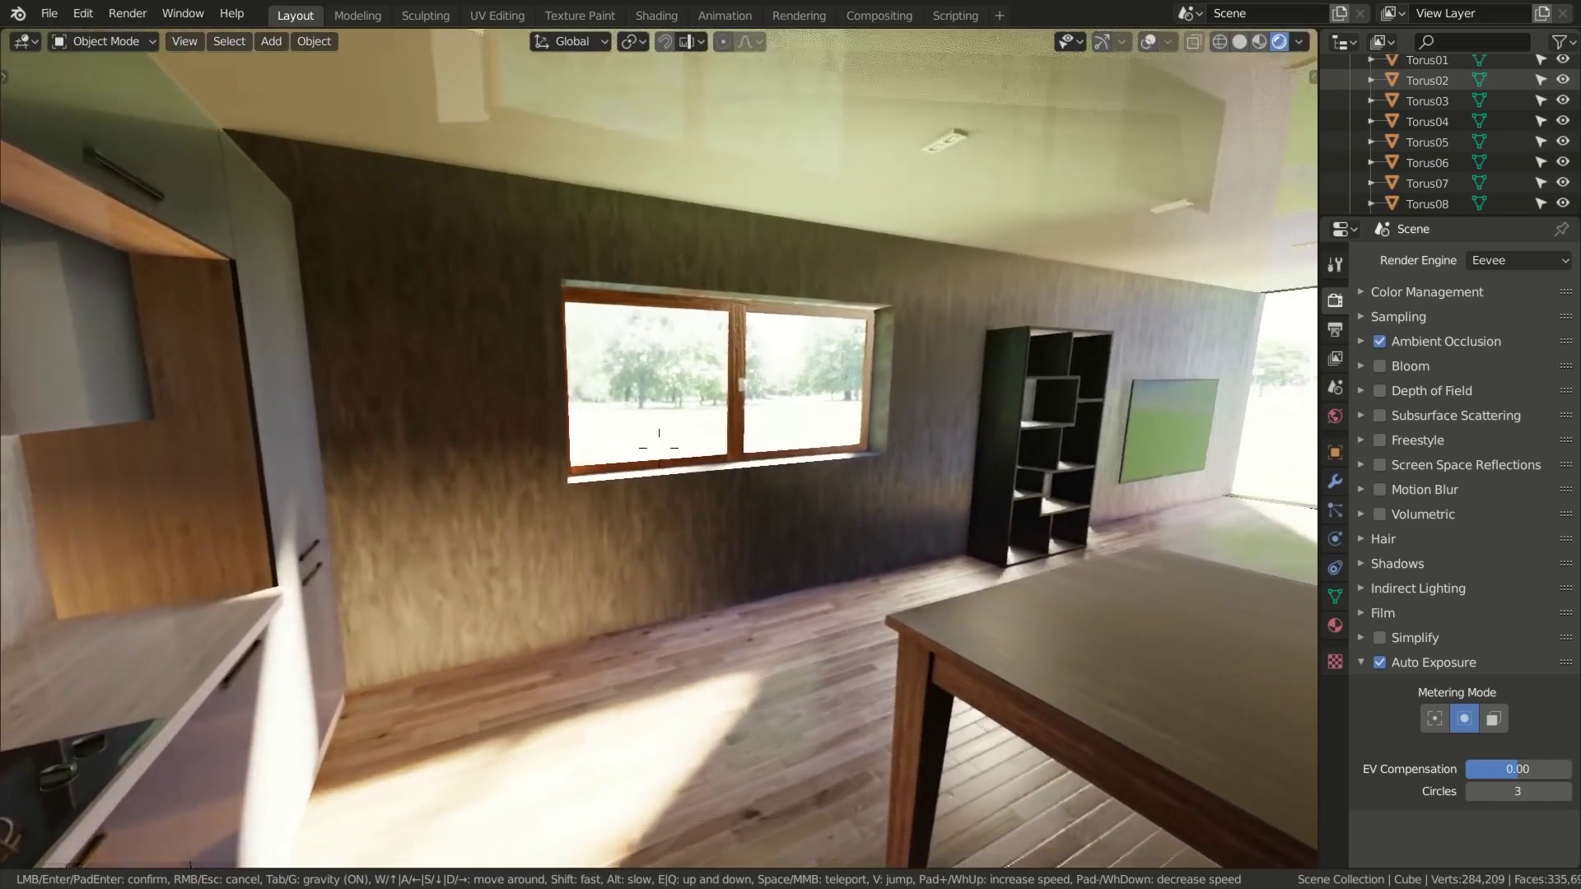
key("w")
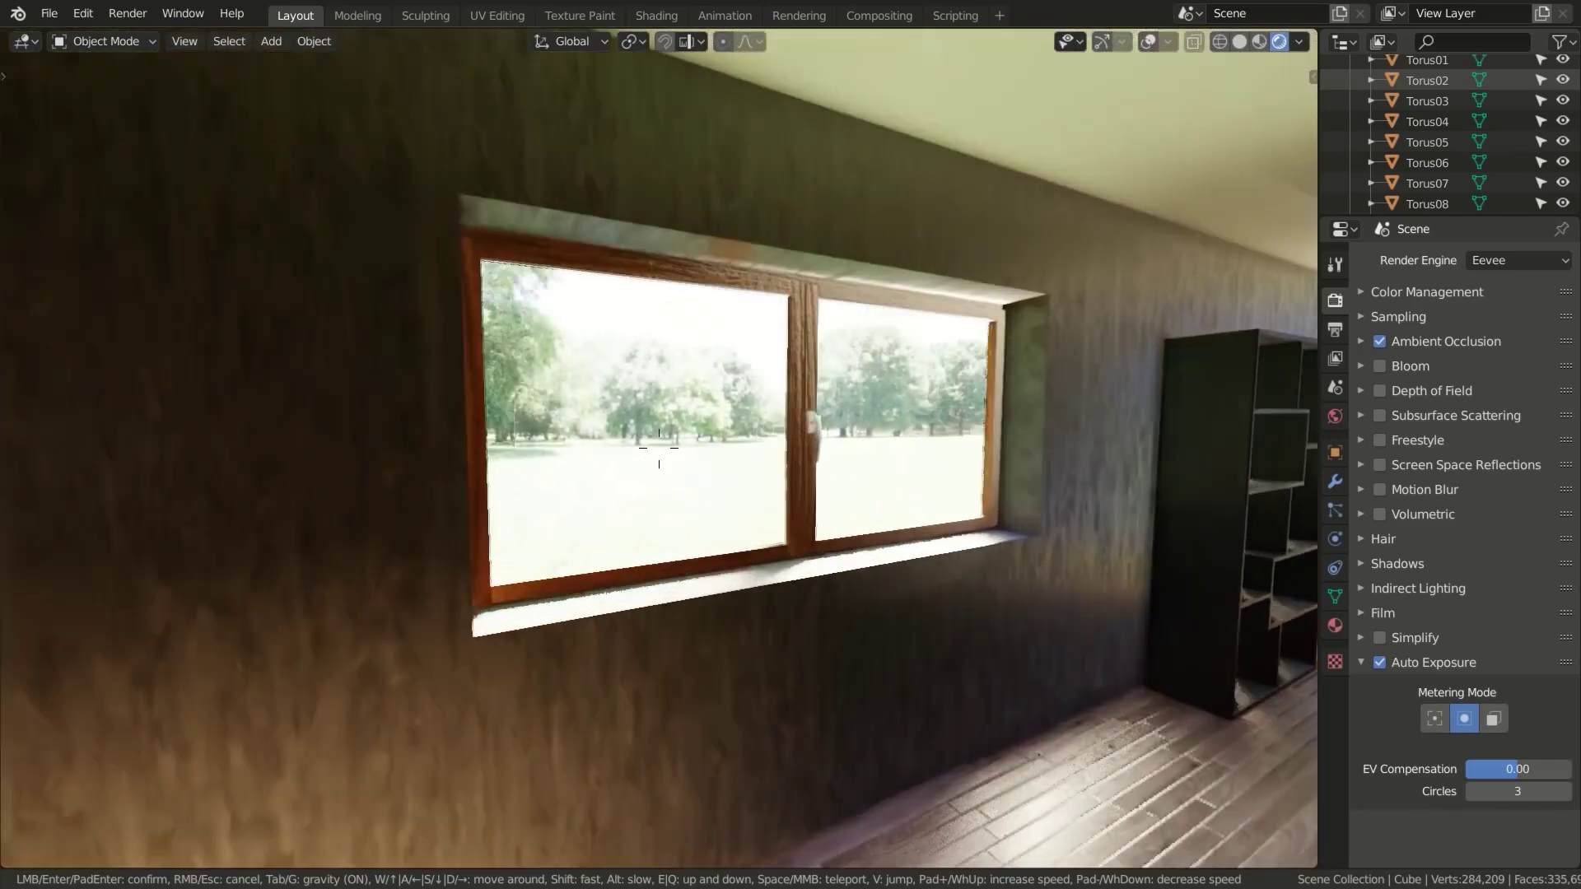
key("w")
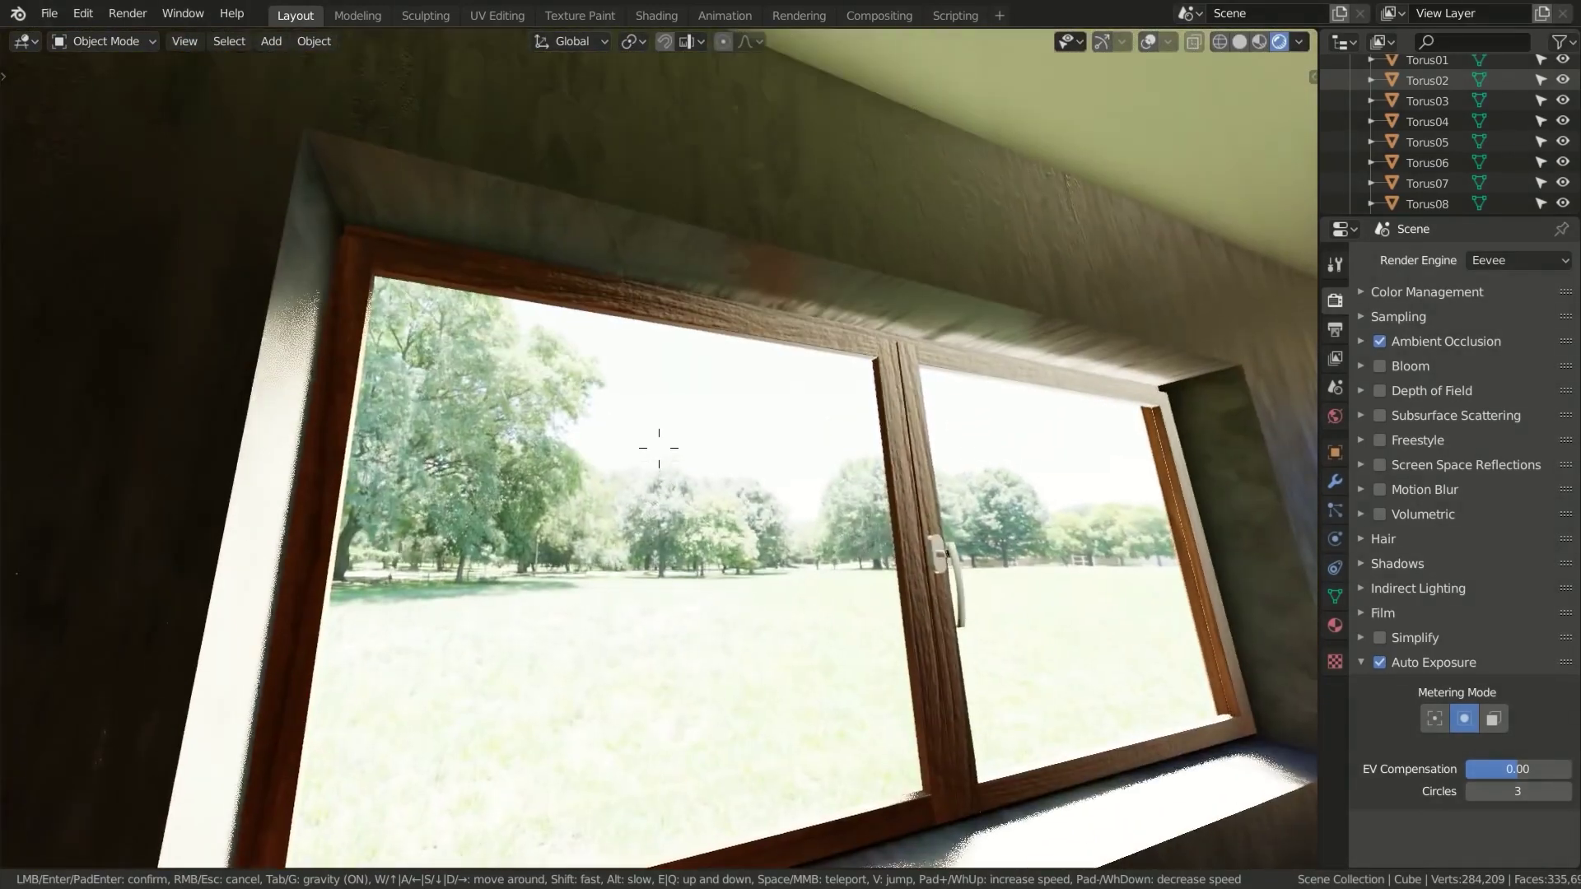
key("w")
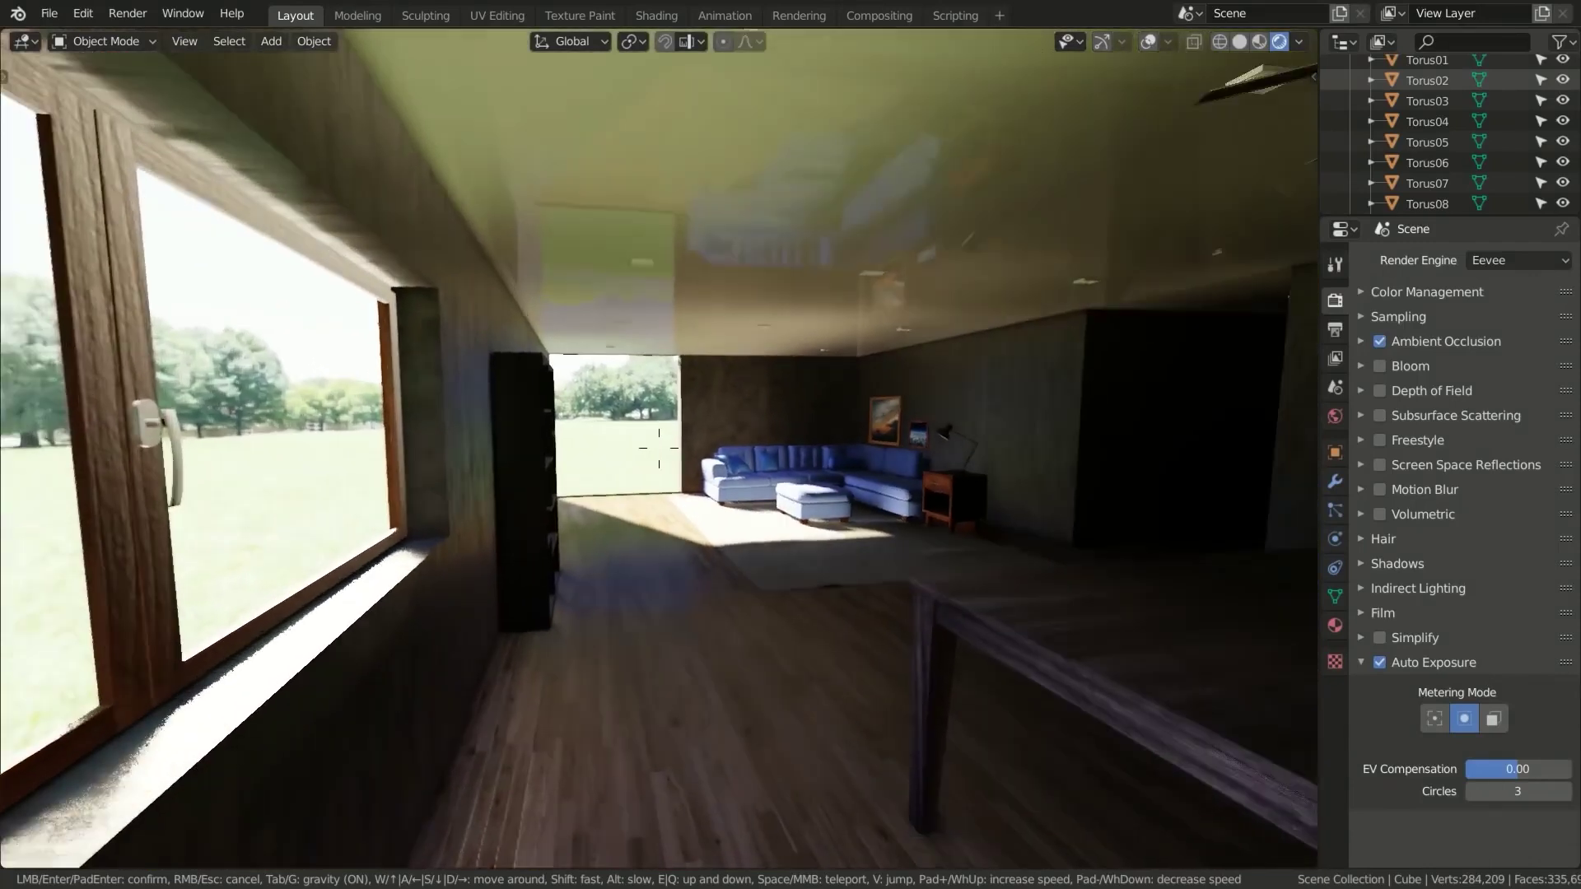
key("s")
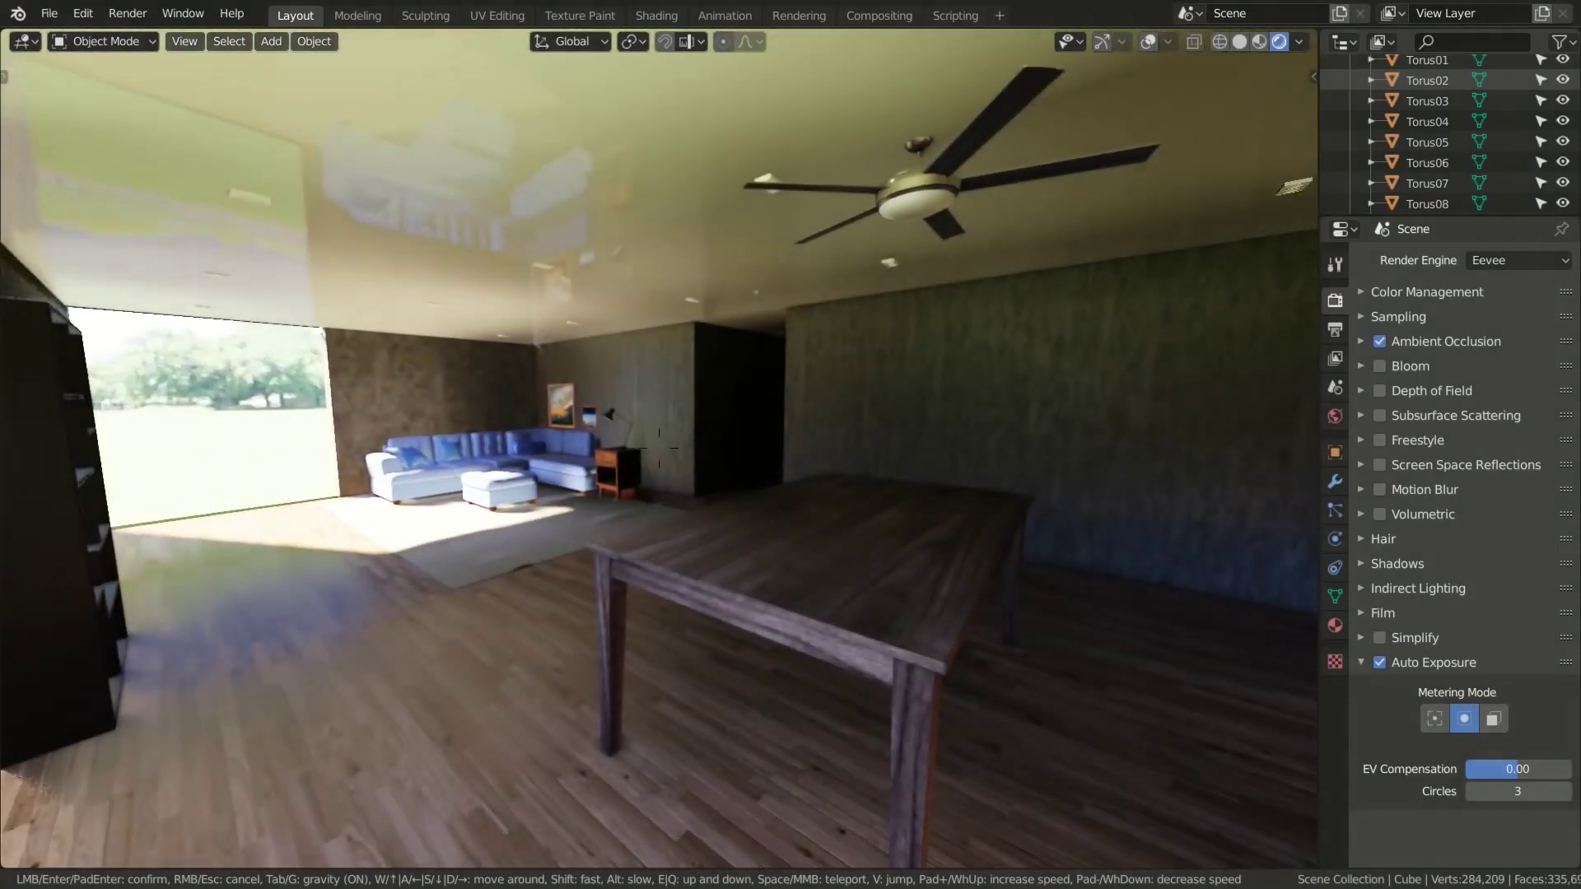
key("w")
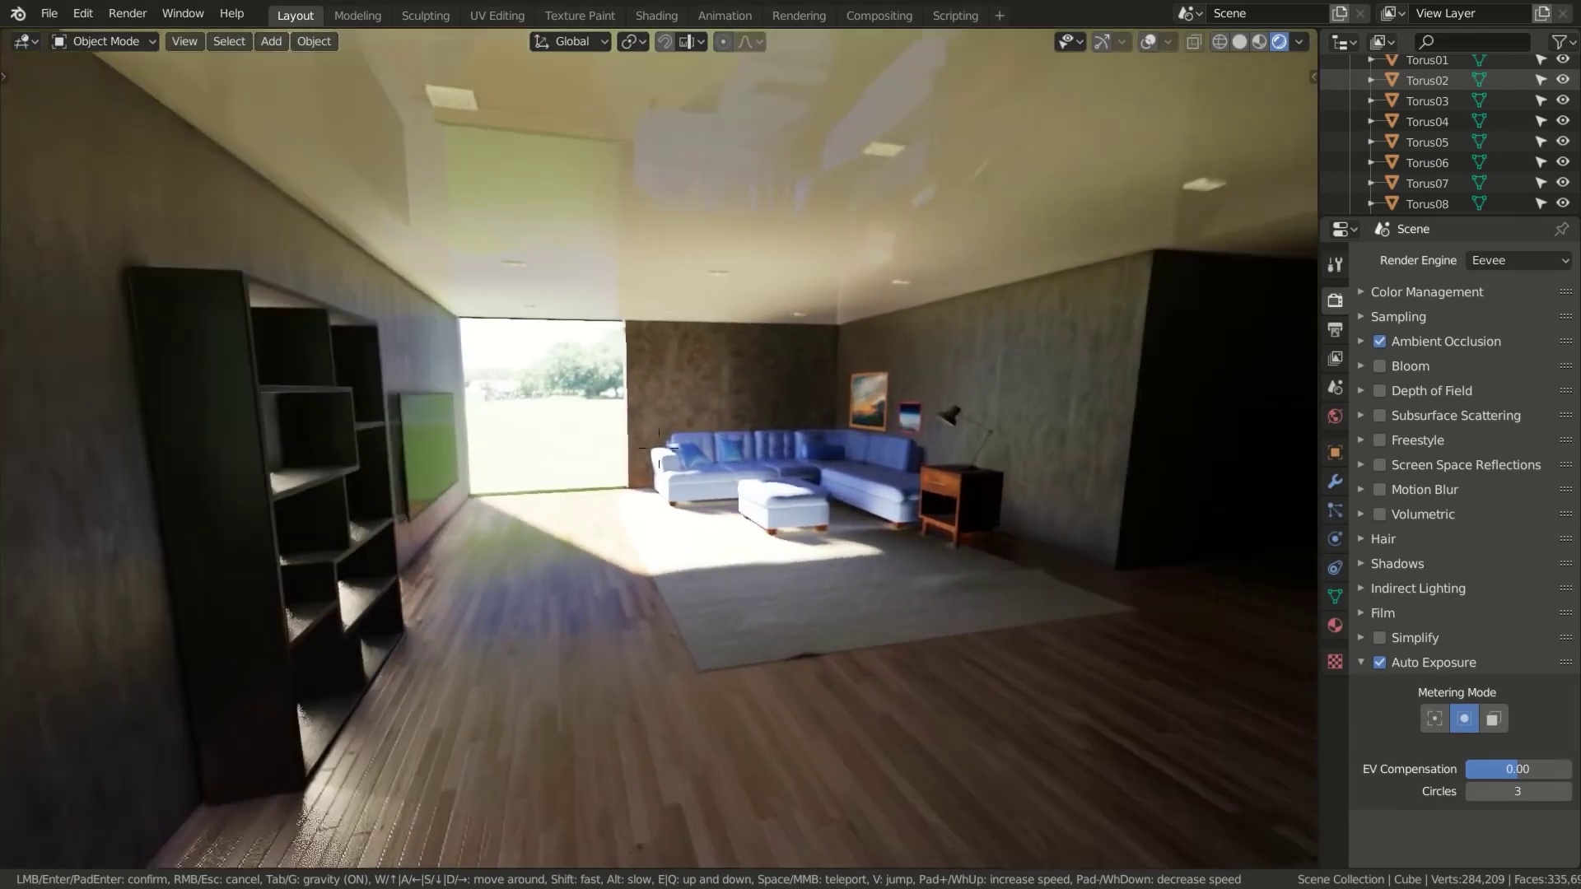
key("w")
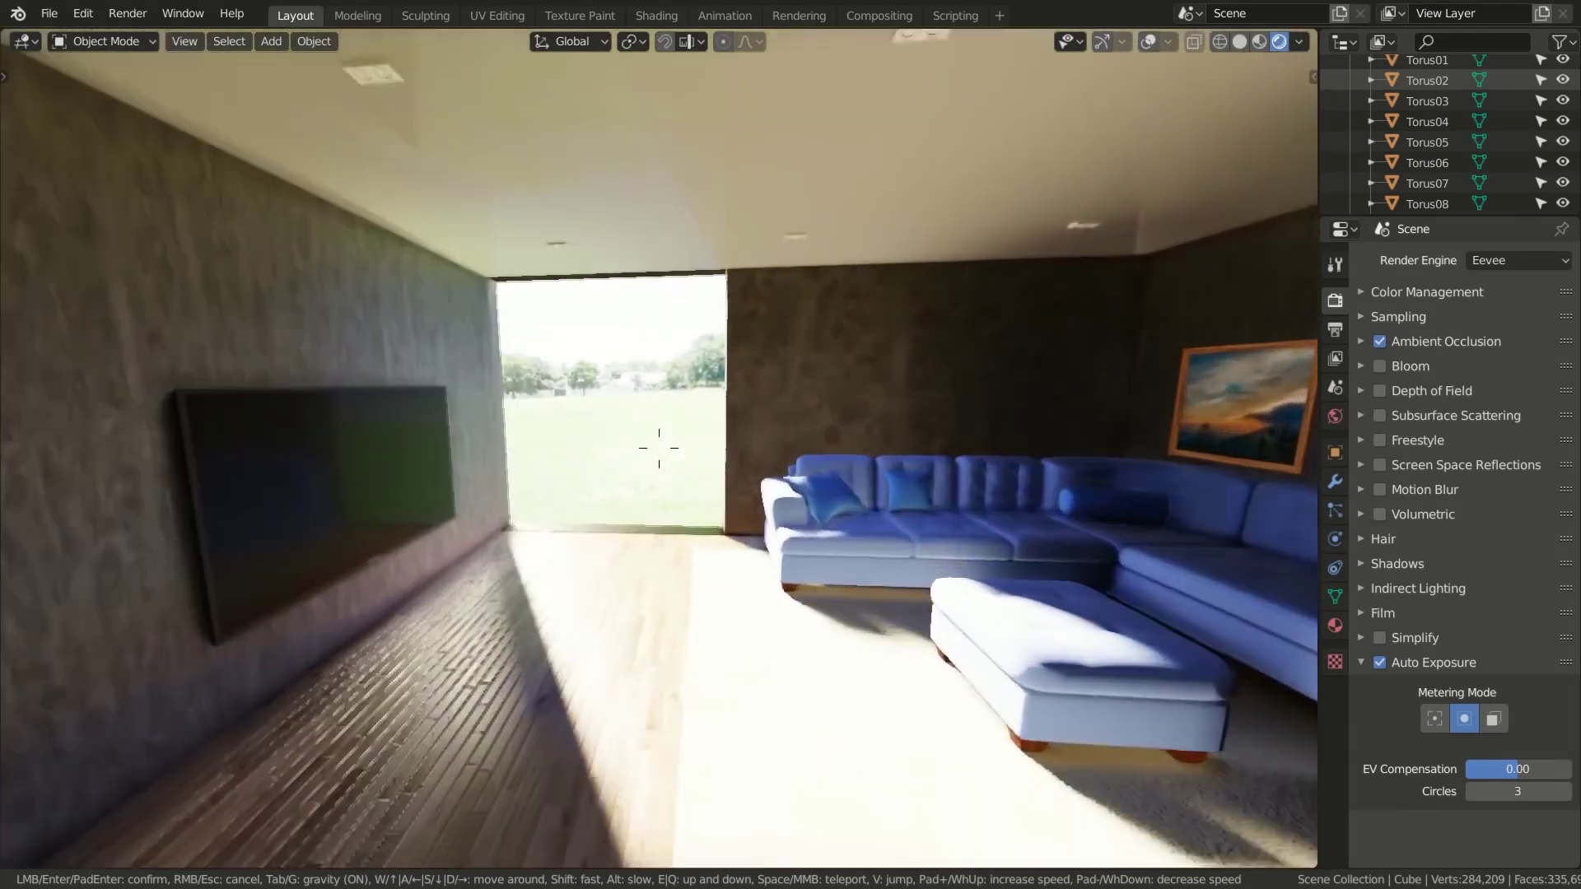
key("w")
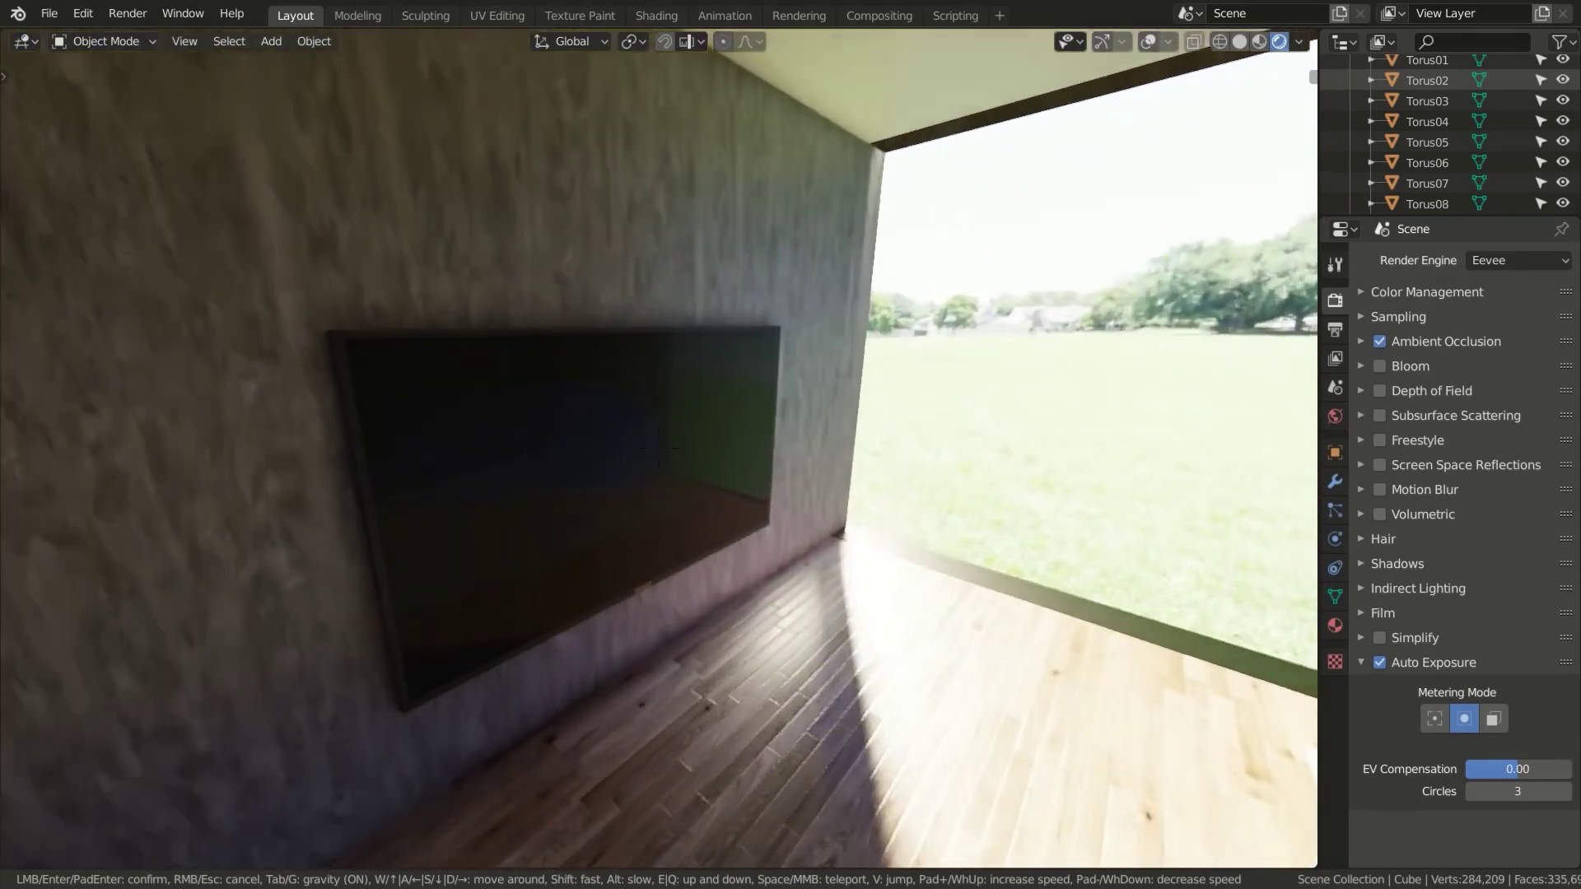
key("w")
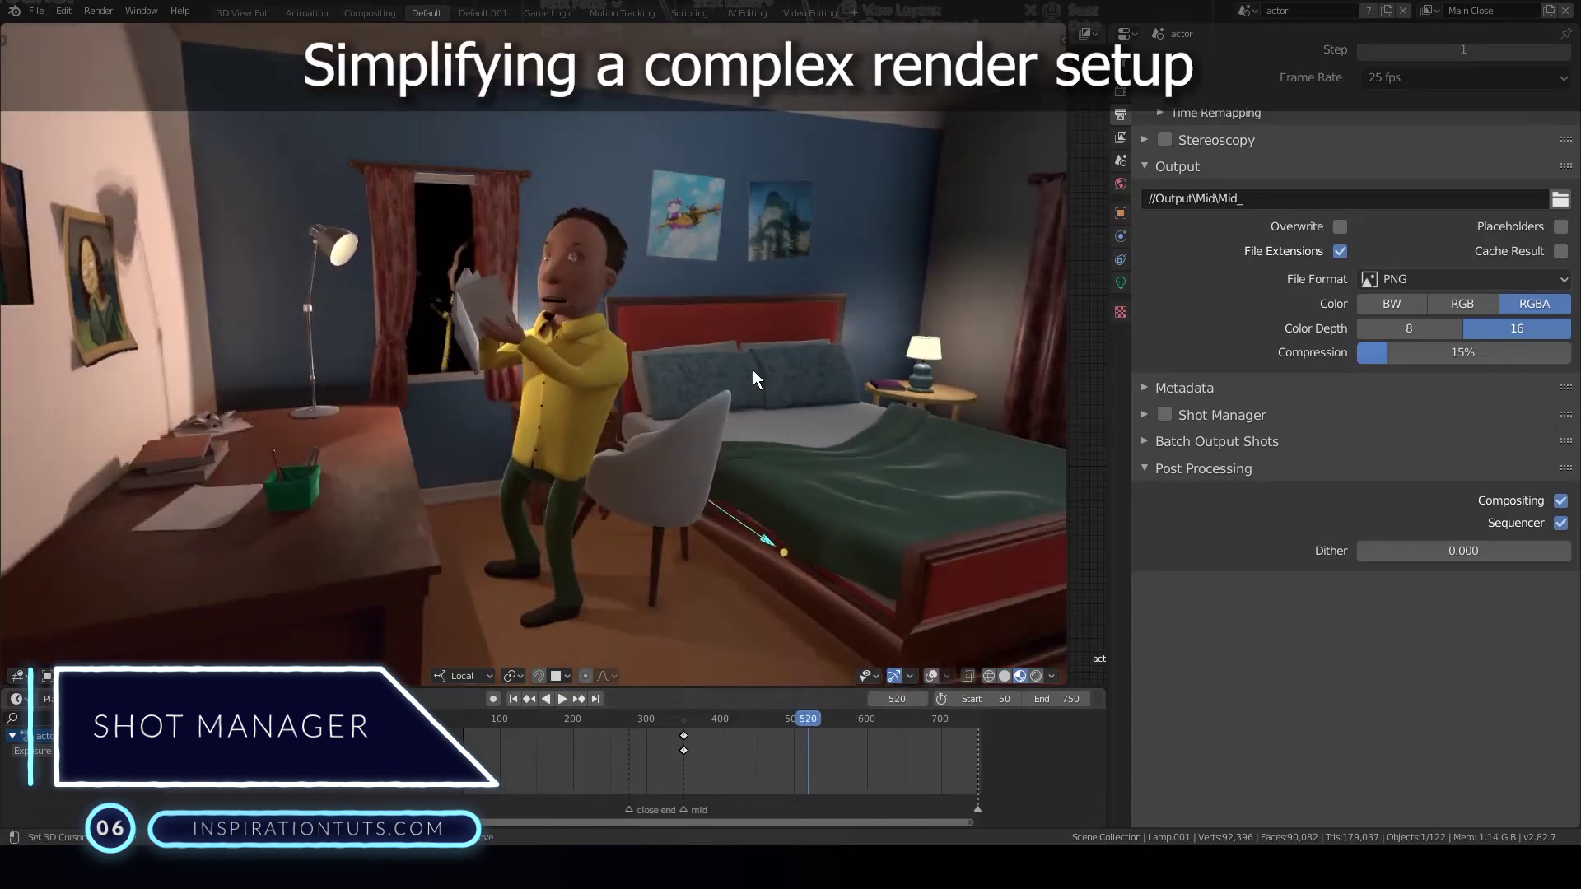
Examine the compositor node tree, including the Close and Mid groups, the Switch node and the Sync paths file outputs.
left_click_drag(1066, 411, 461, 410)
scroll(857, 276, "up", 4)
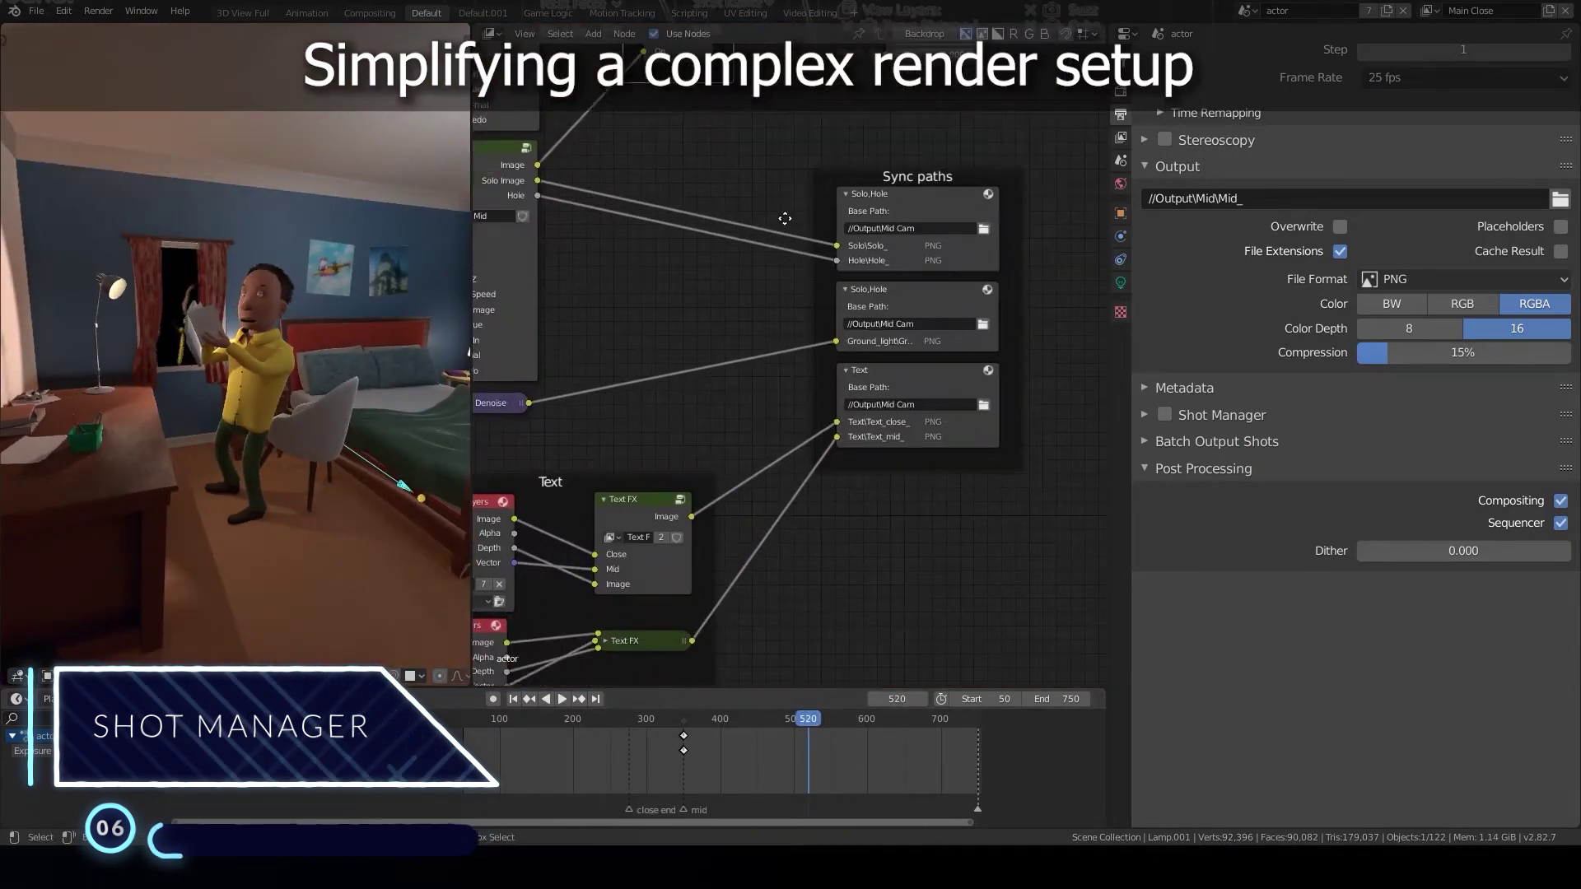
scroll(857, 276, "down", 3)
middle_click_drag(857, 276, 879, 529)
scroll(779, 325, "up", 4)
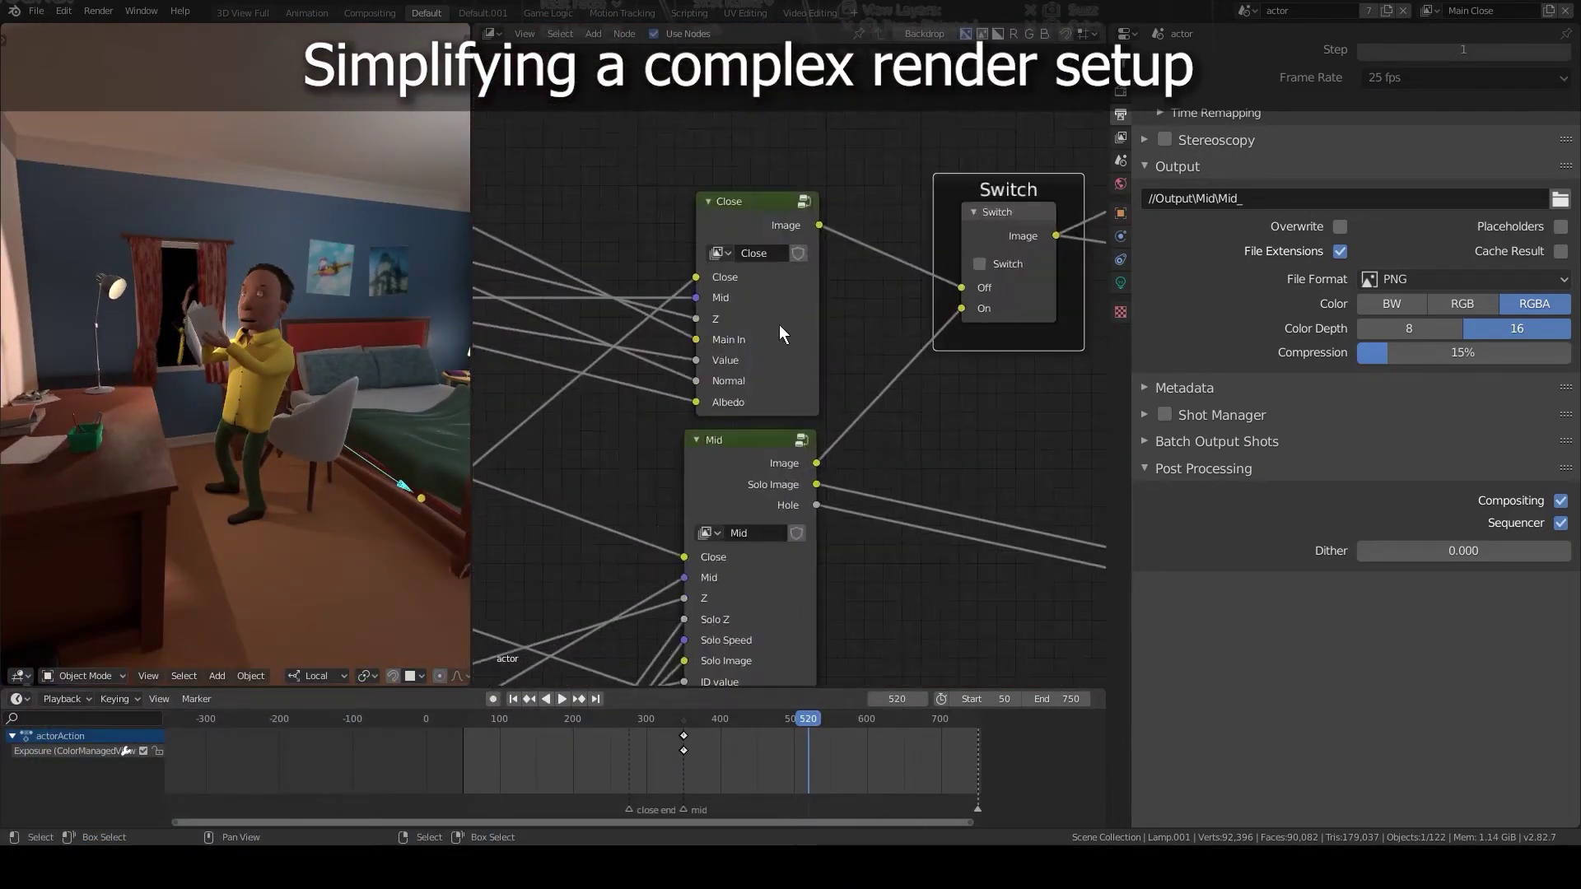
scroll(783, 354, "down", 4)
key("Tab")
scroll(793, 443, "up", 4)
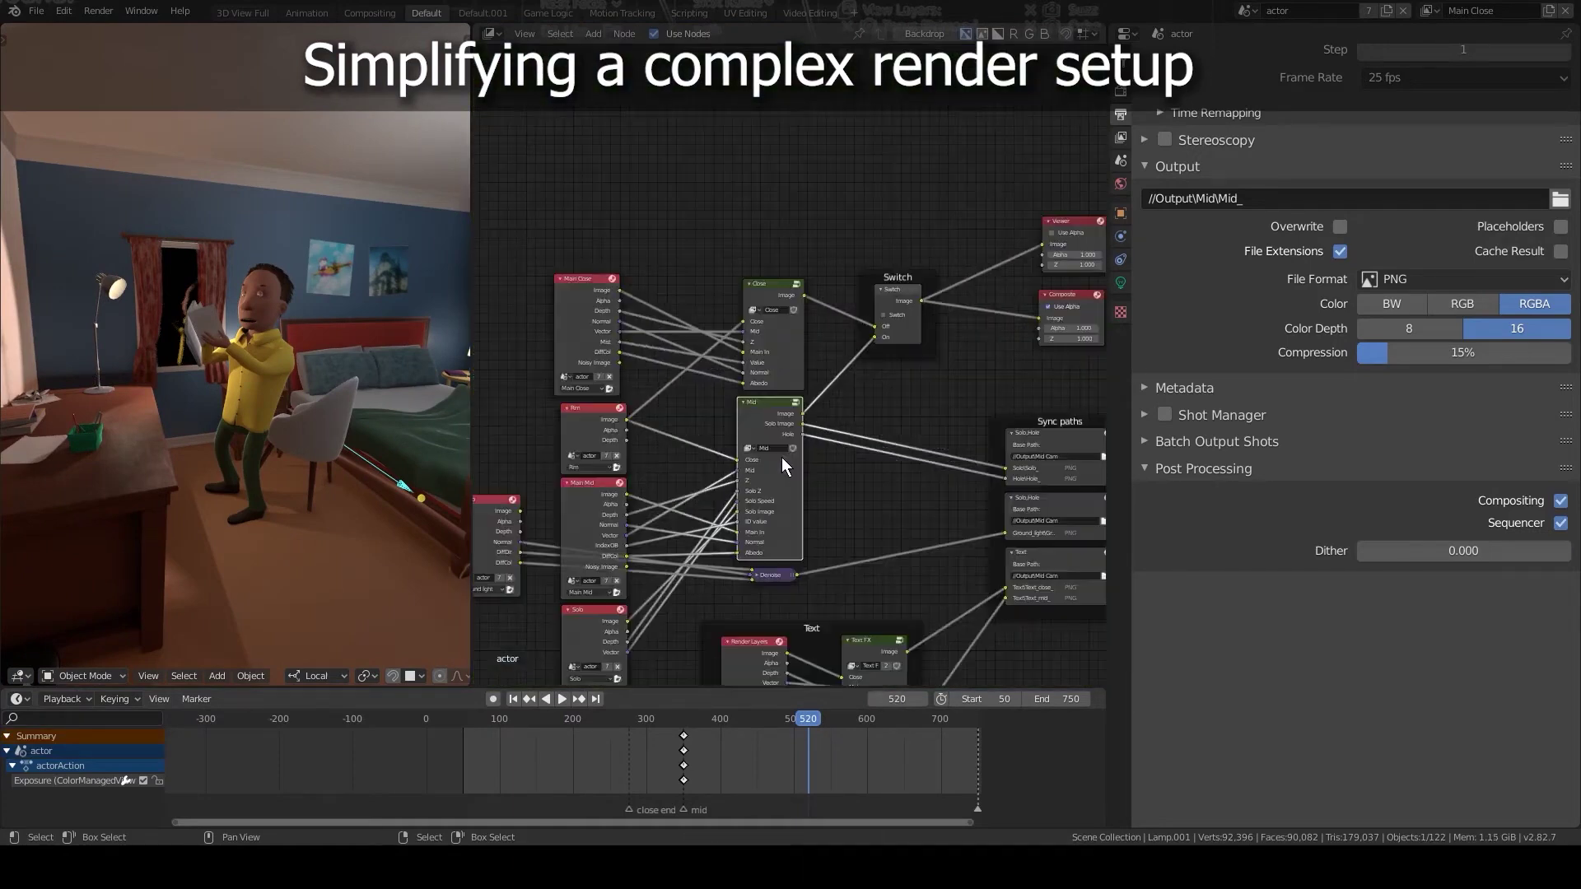
middle_click_drag(942, 352, 682, 459)
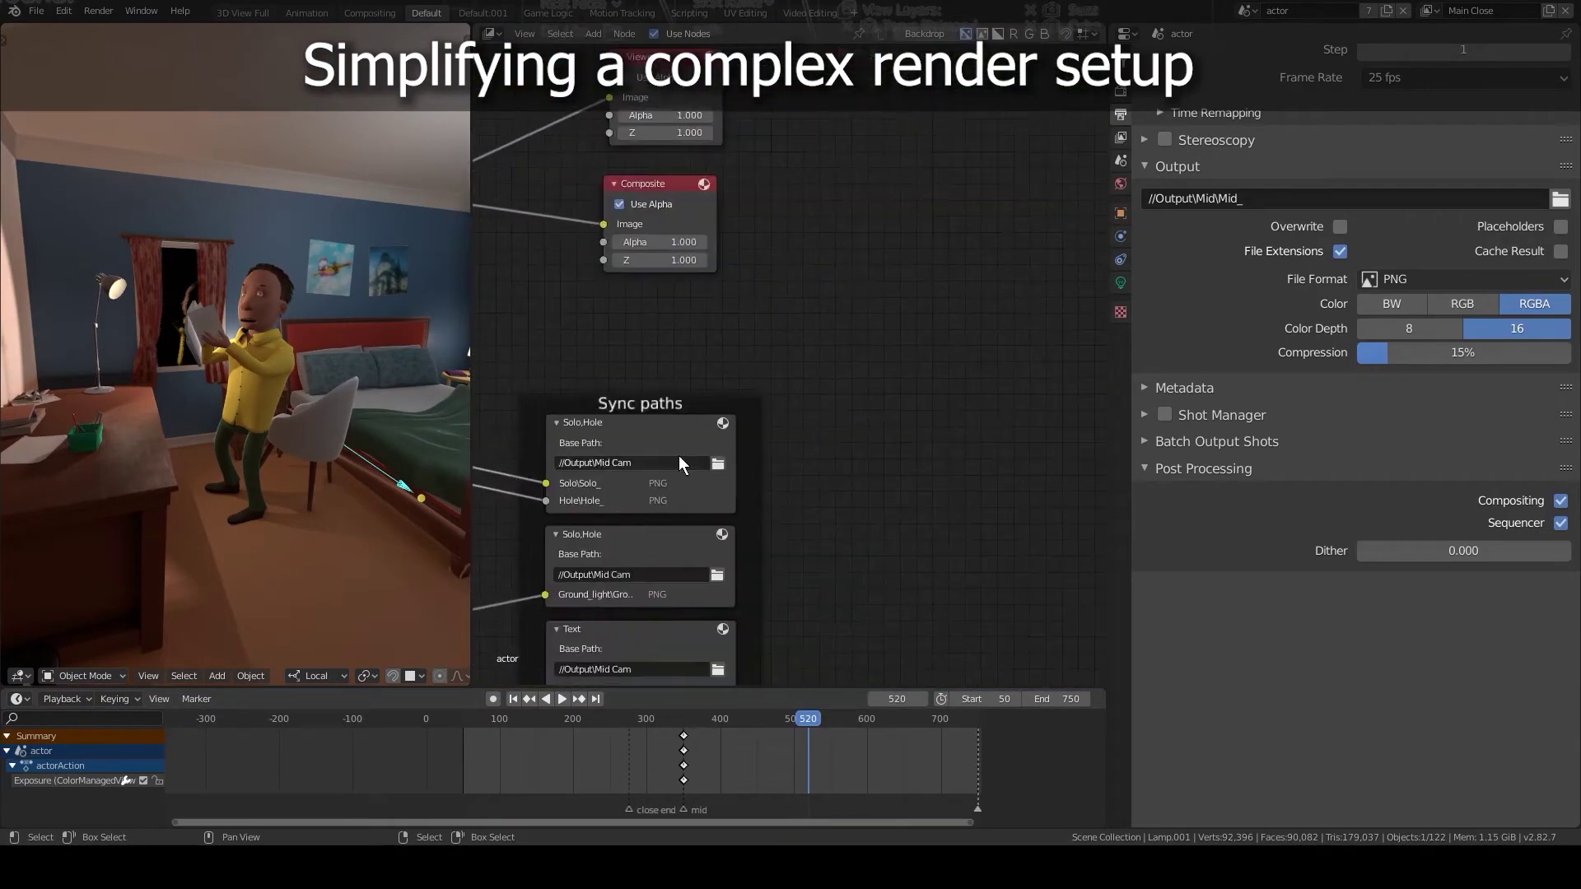
scroll(682, 458, "down", 2)
left_click_drag(472, 235, 1080, 235)
Enable Shot Manager in the output settings and create a new shot named Close.
left_click(1165, 414)
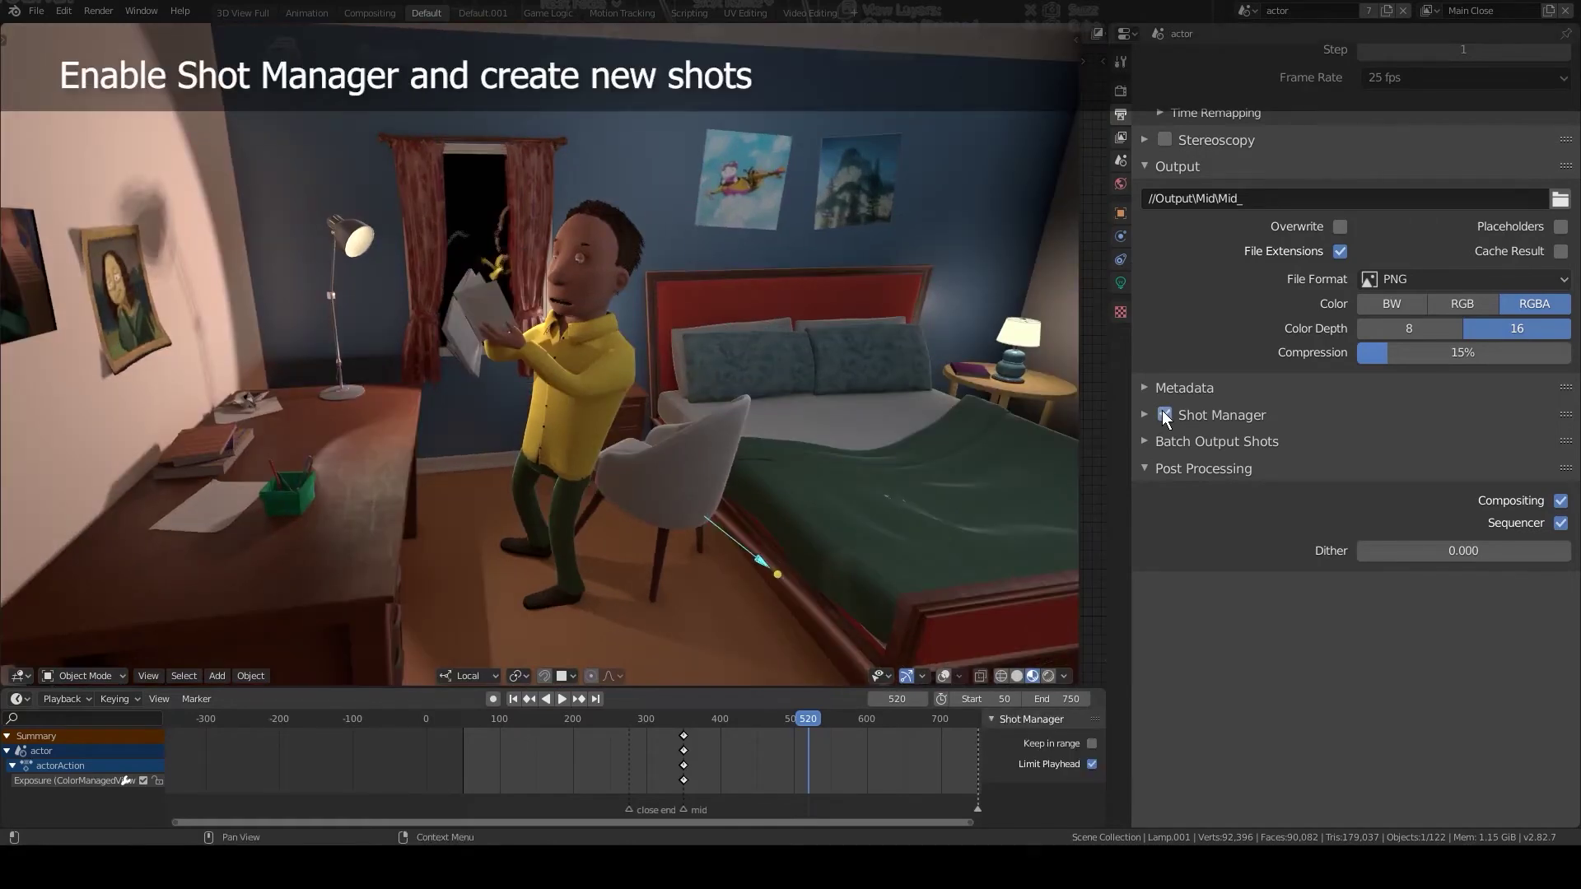
left_click(1144, 415)
left_click(1151, 446)
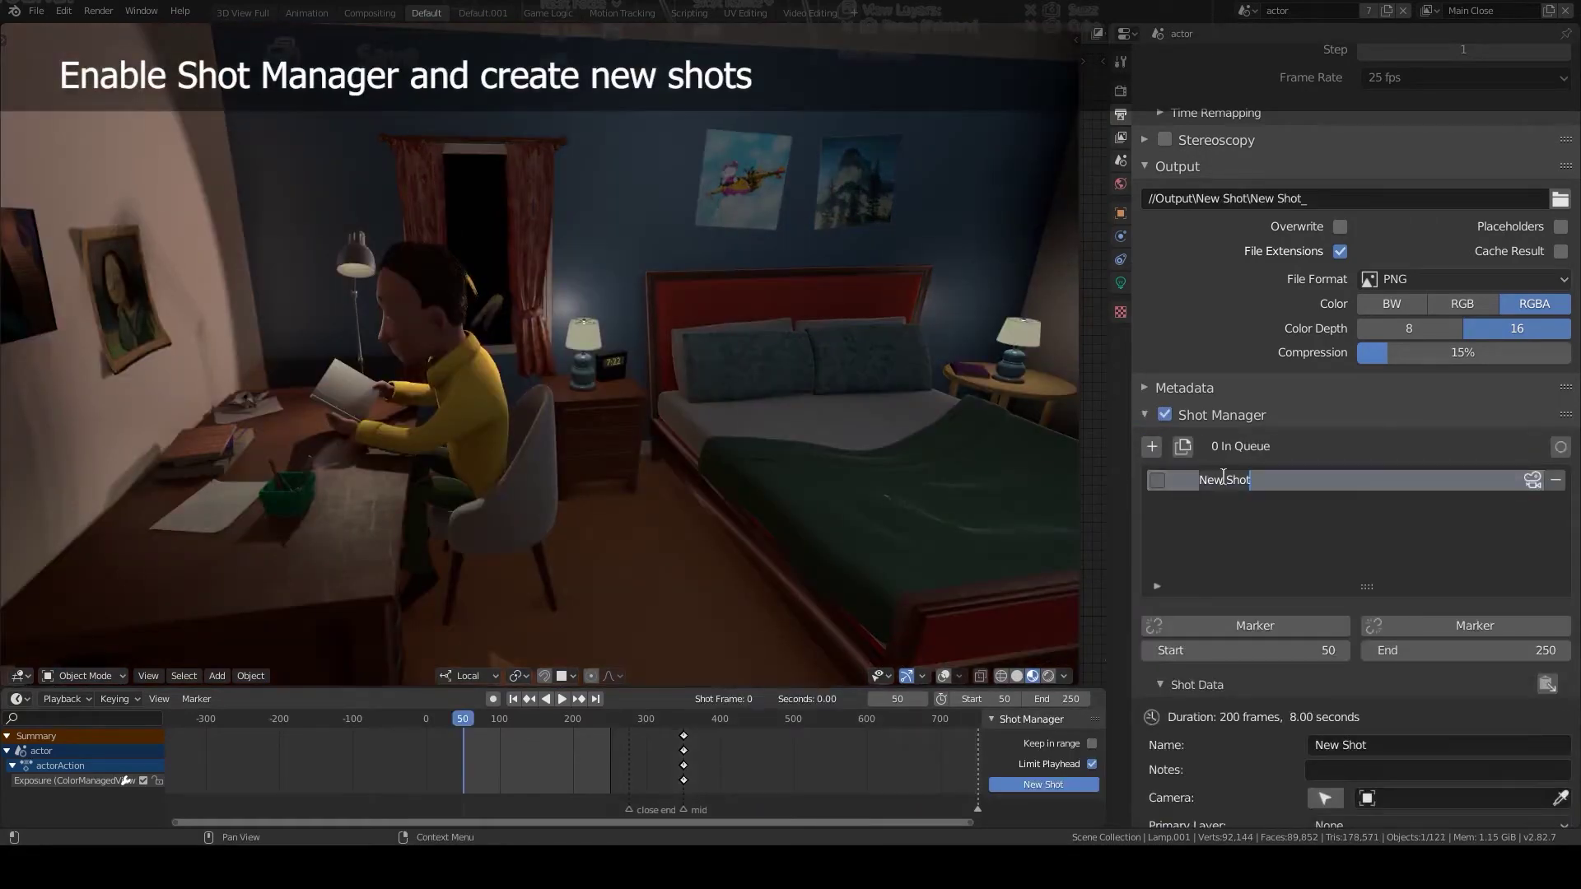
type("Close")
key("Return")
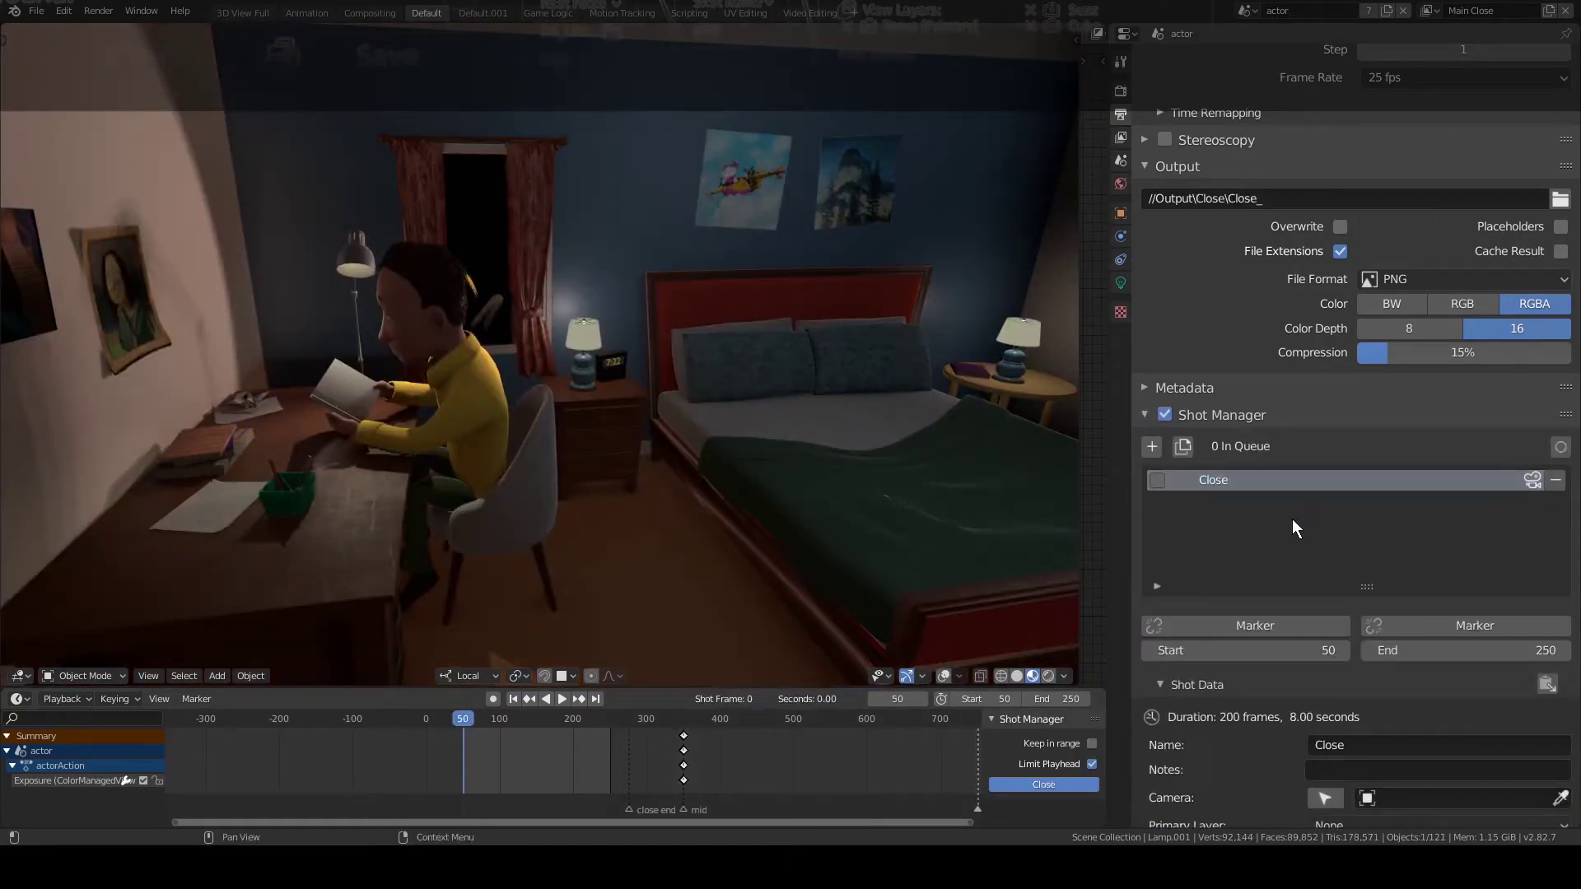
Assign Close Cam as the Close shot's camera and look through it in the viewport.
scroll(1271, 699, "down", 5)
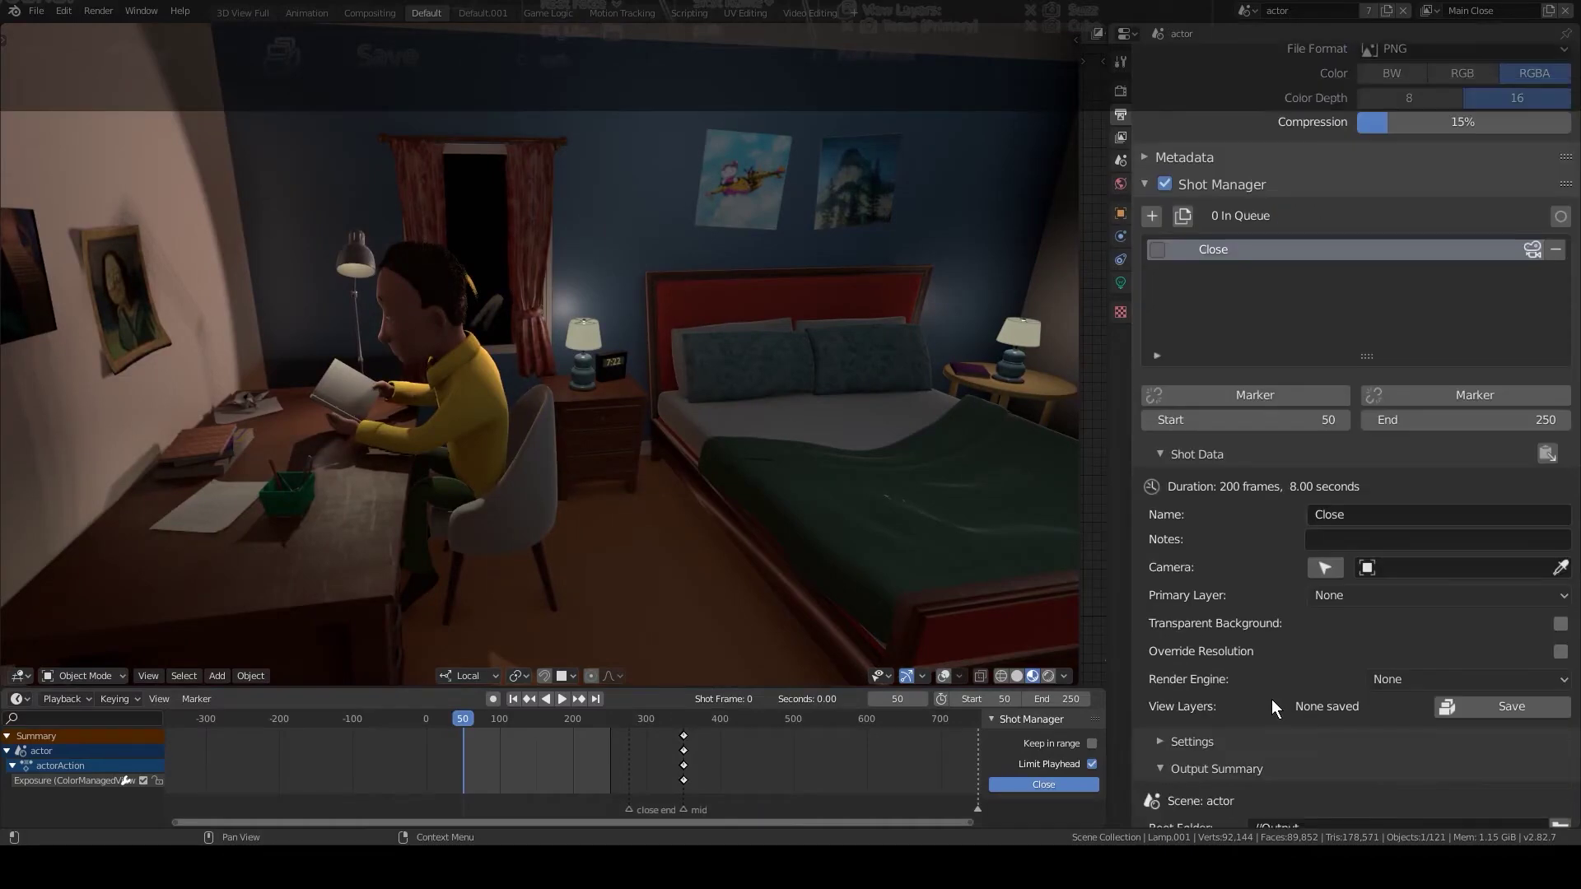
left_click(1402, 568)
left_click(1380, 642)
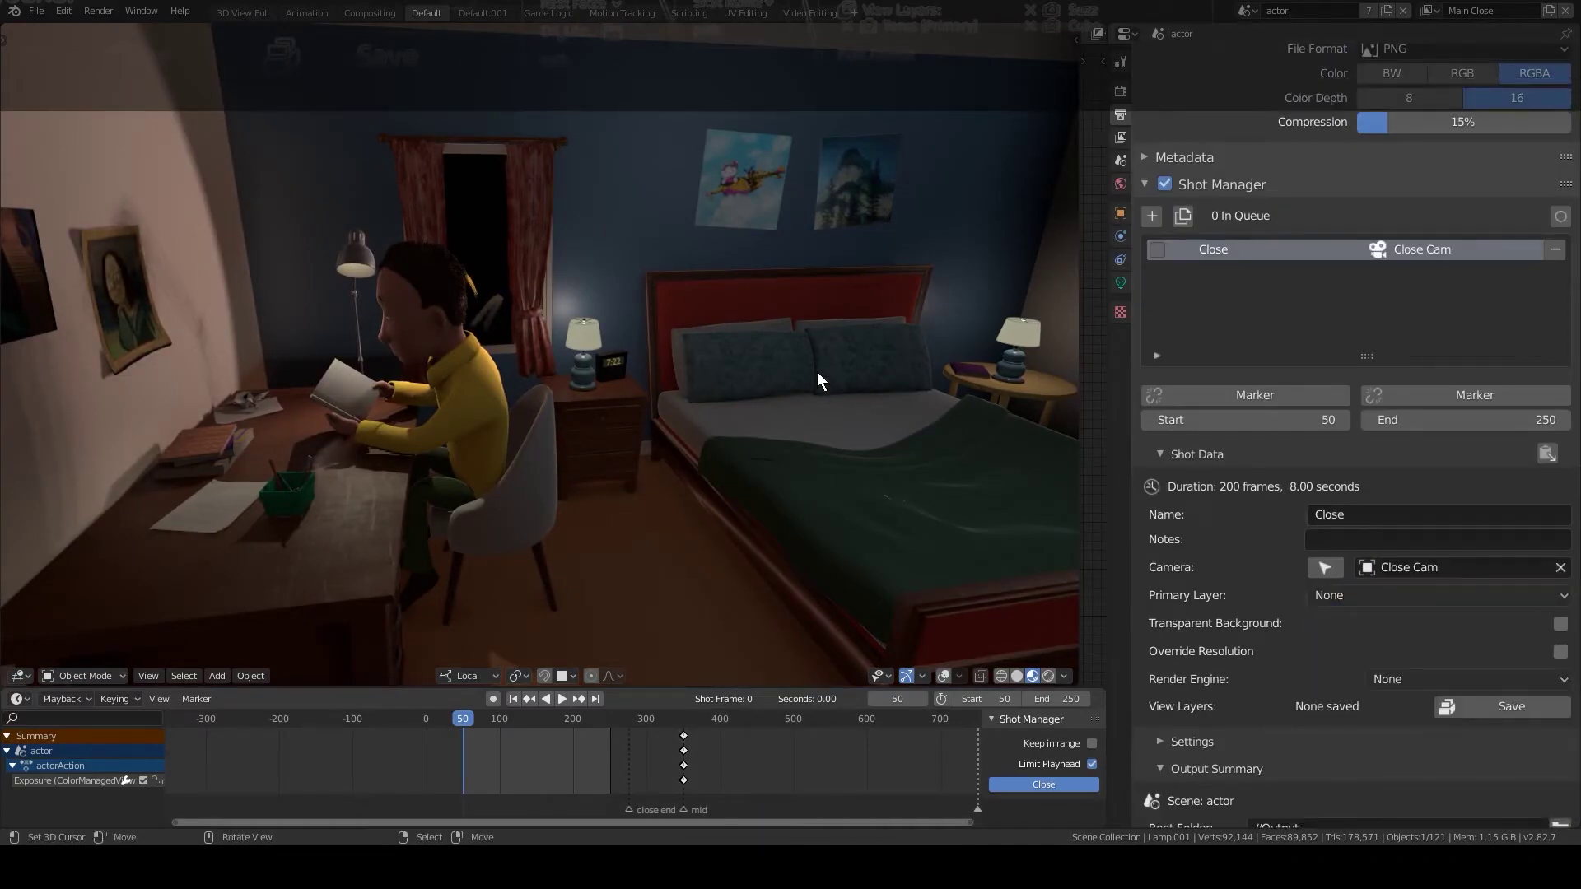
key("KP_0")
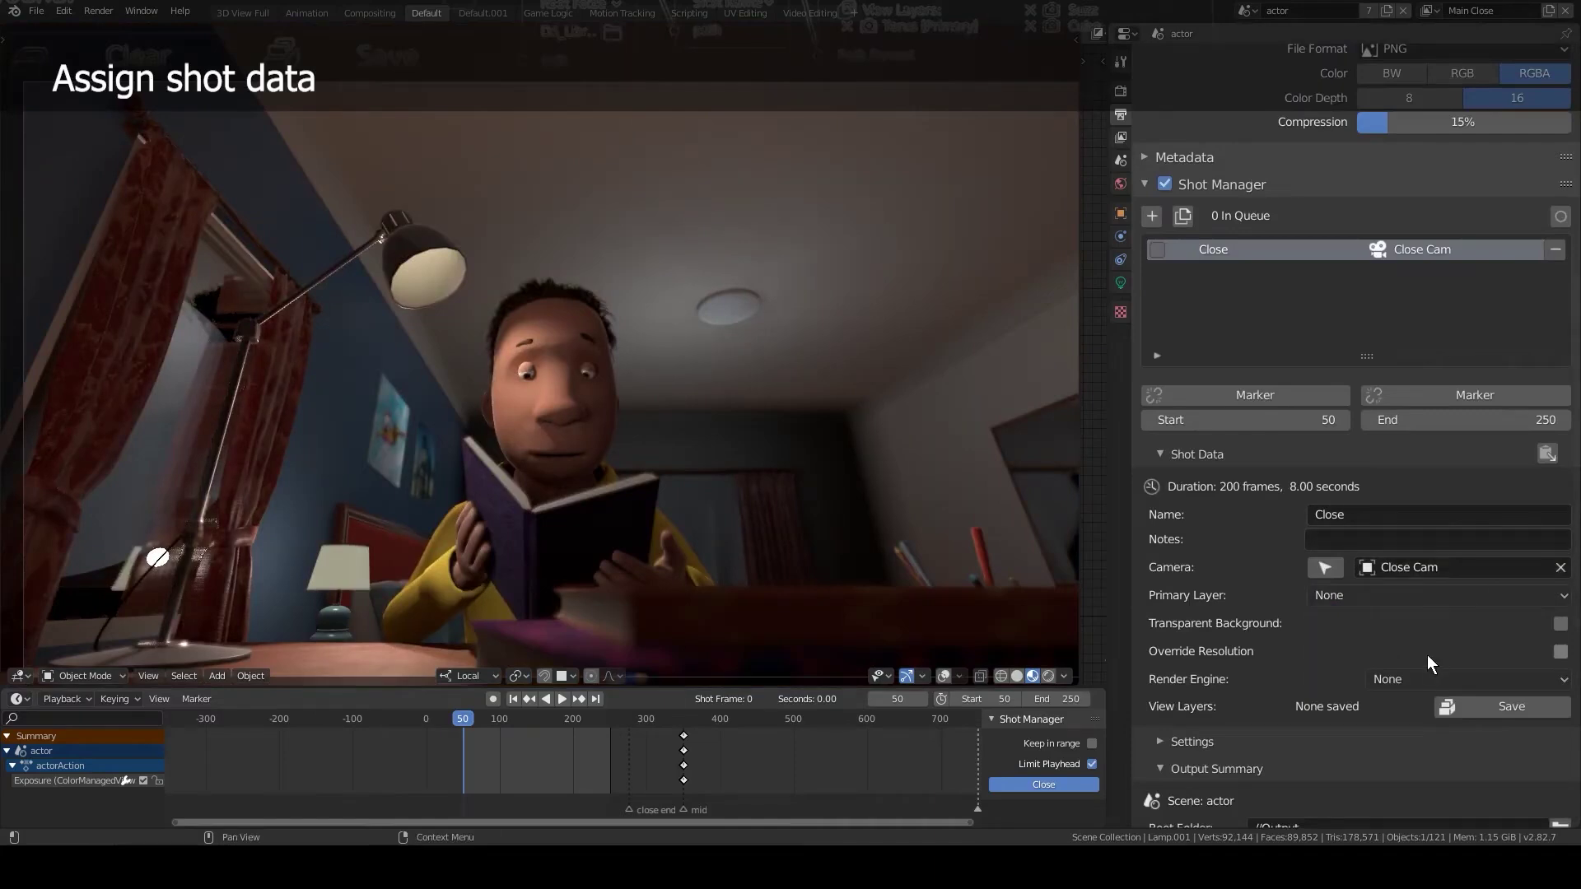
Set the Close shot's primary layer to Main Close.
scroll(1411, 655, "down", 4)
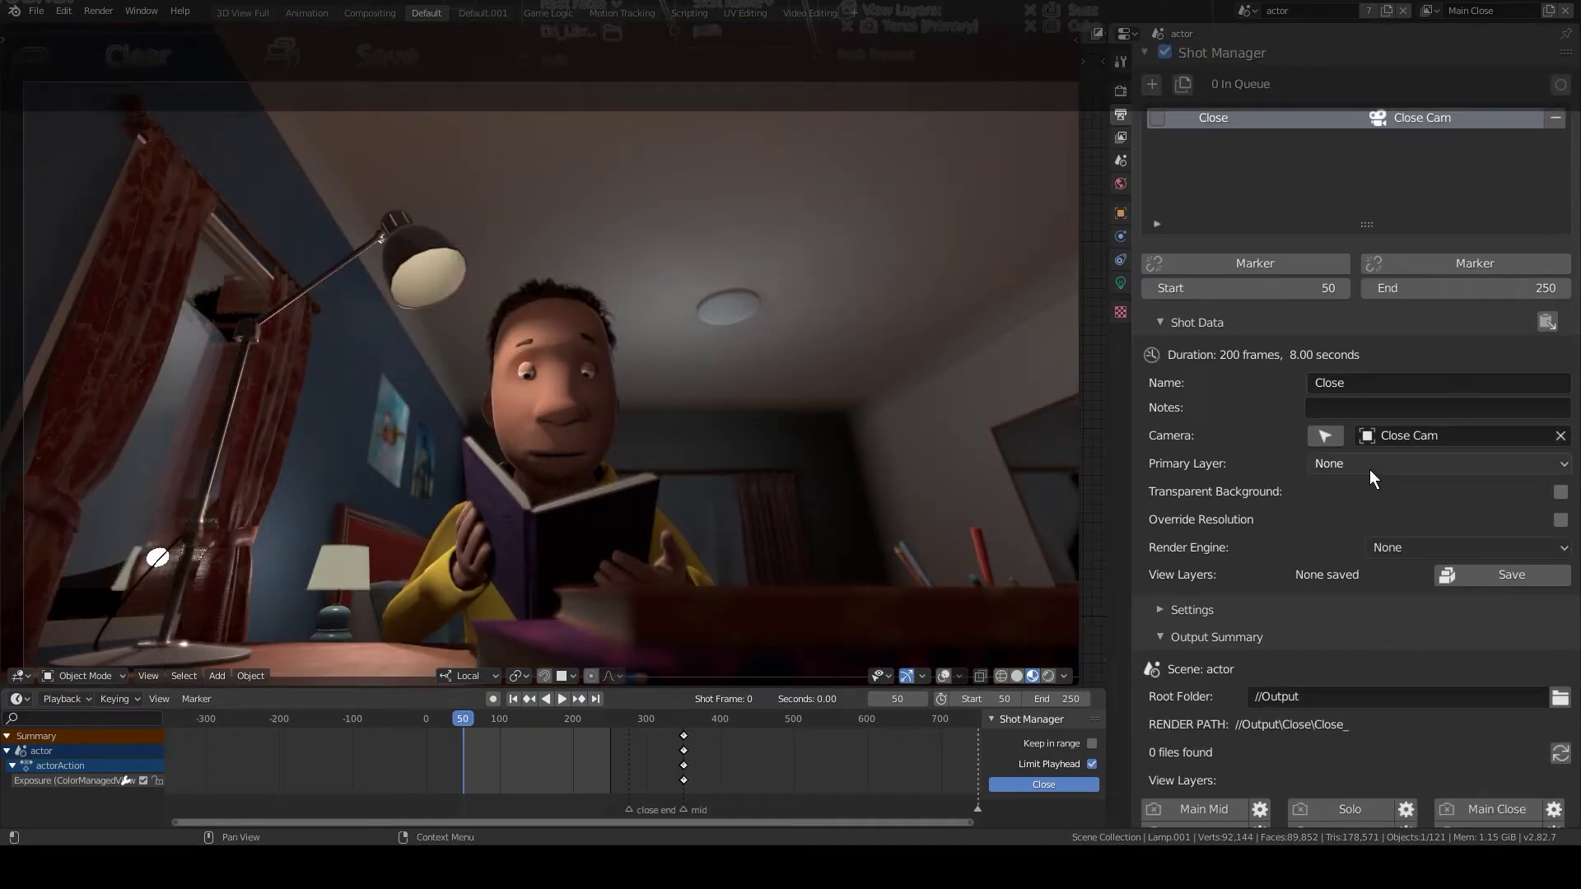
left_click(1371, 466)
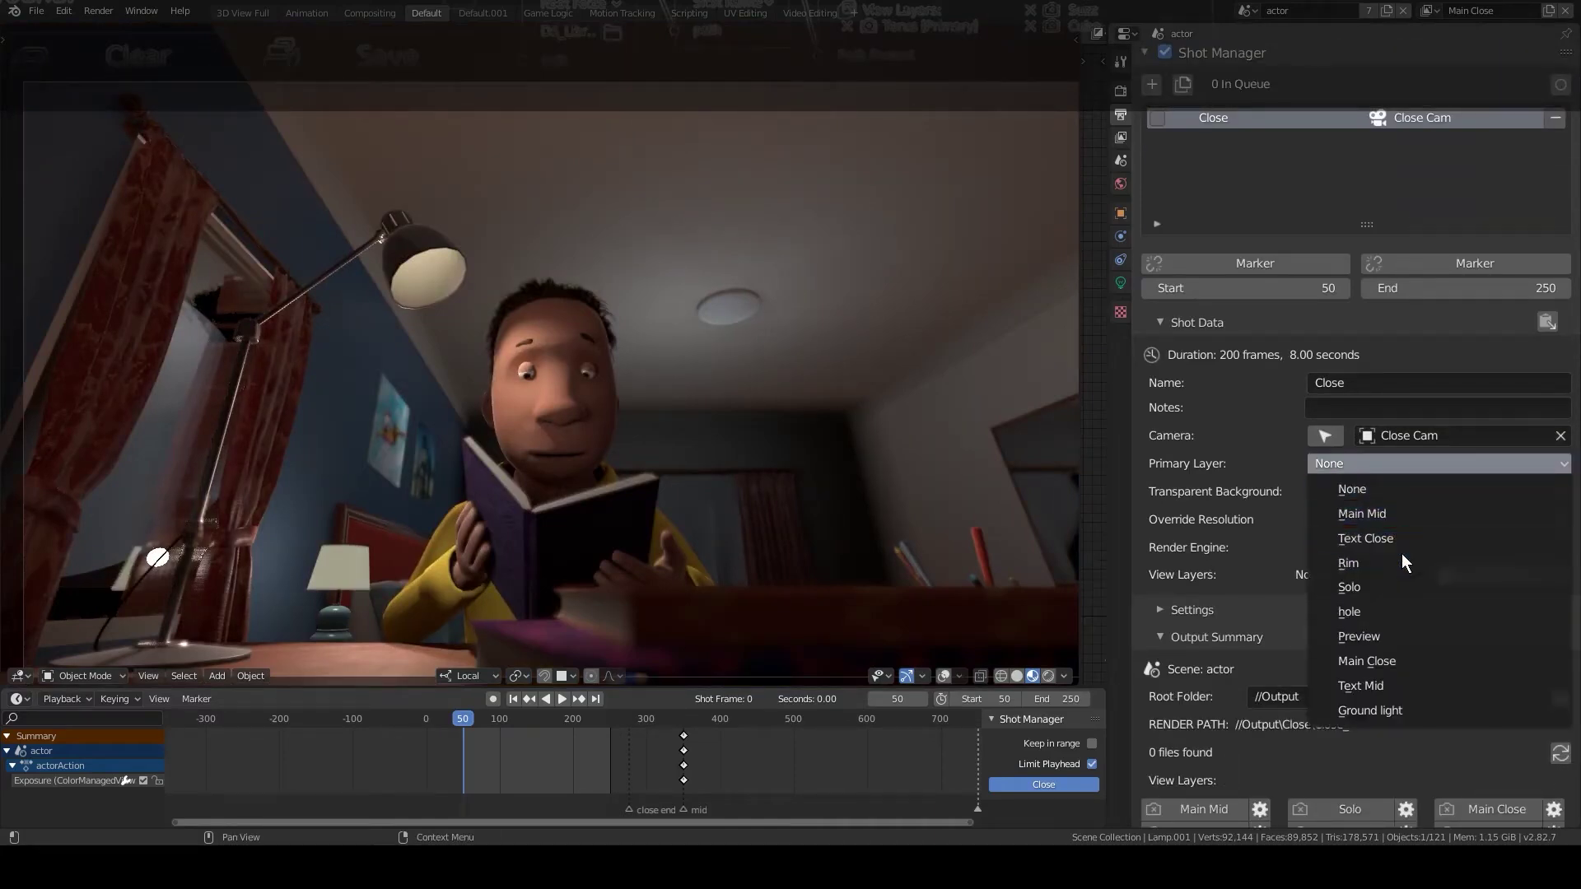
left_click(1421, 658)
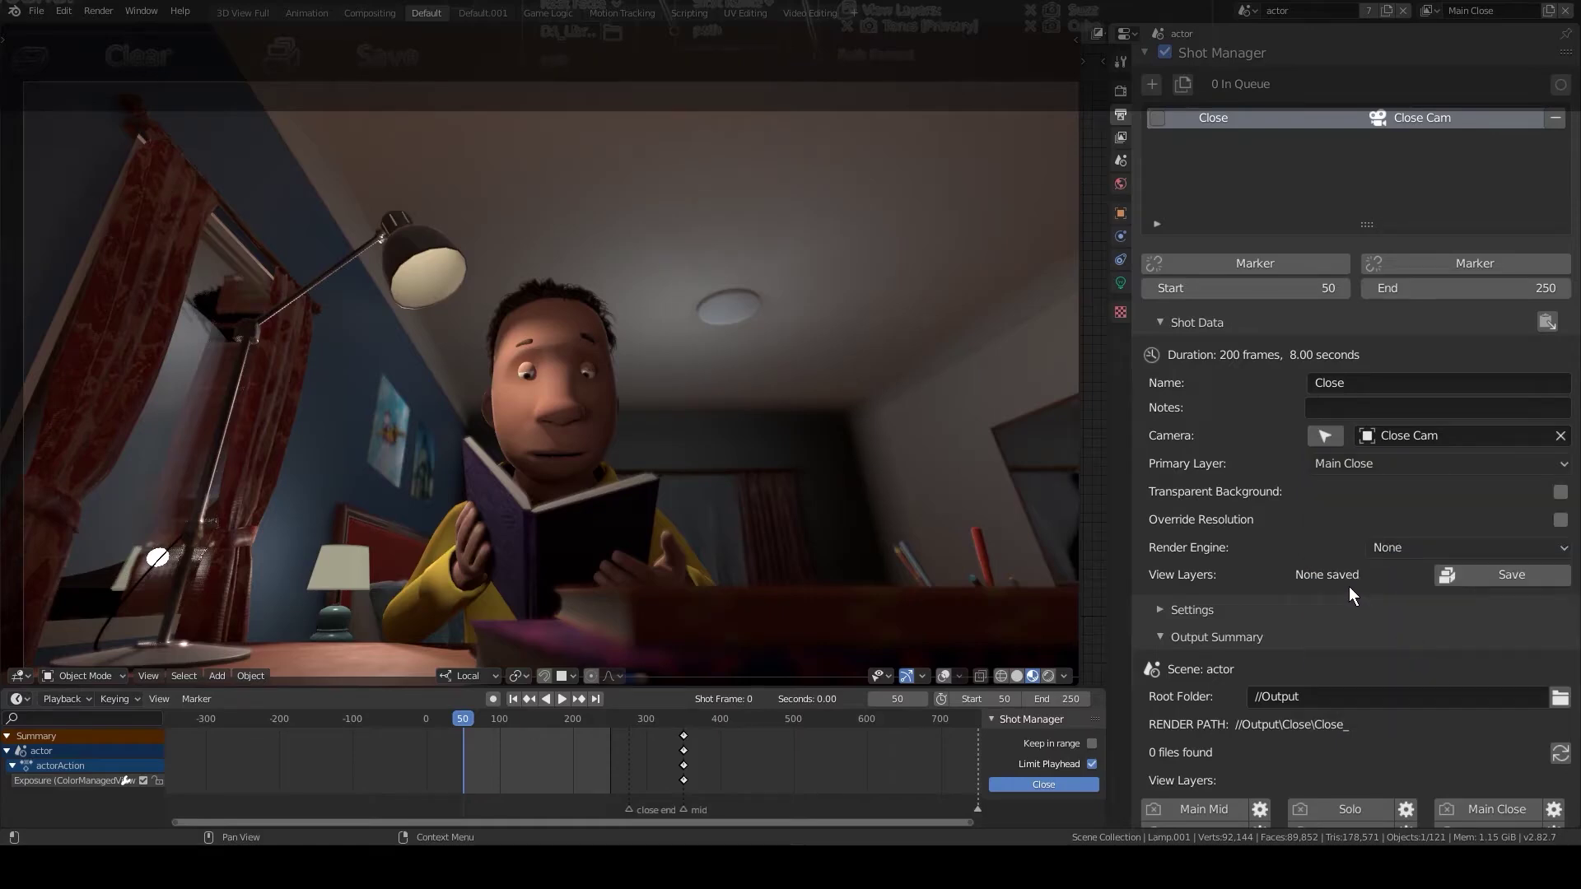
Enable the Text Close, Main Close and Rim view layers for rendering in the Close shot's output summary.
scroll(1348, 586, "down", 9)
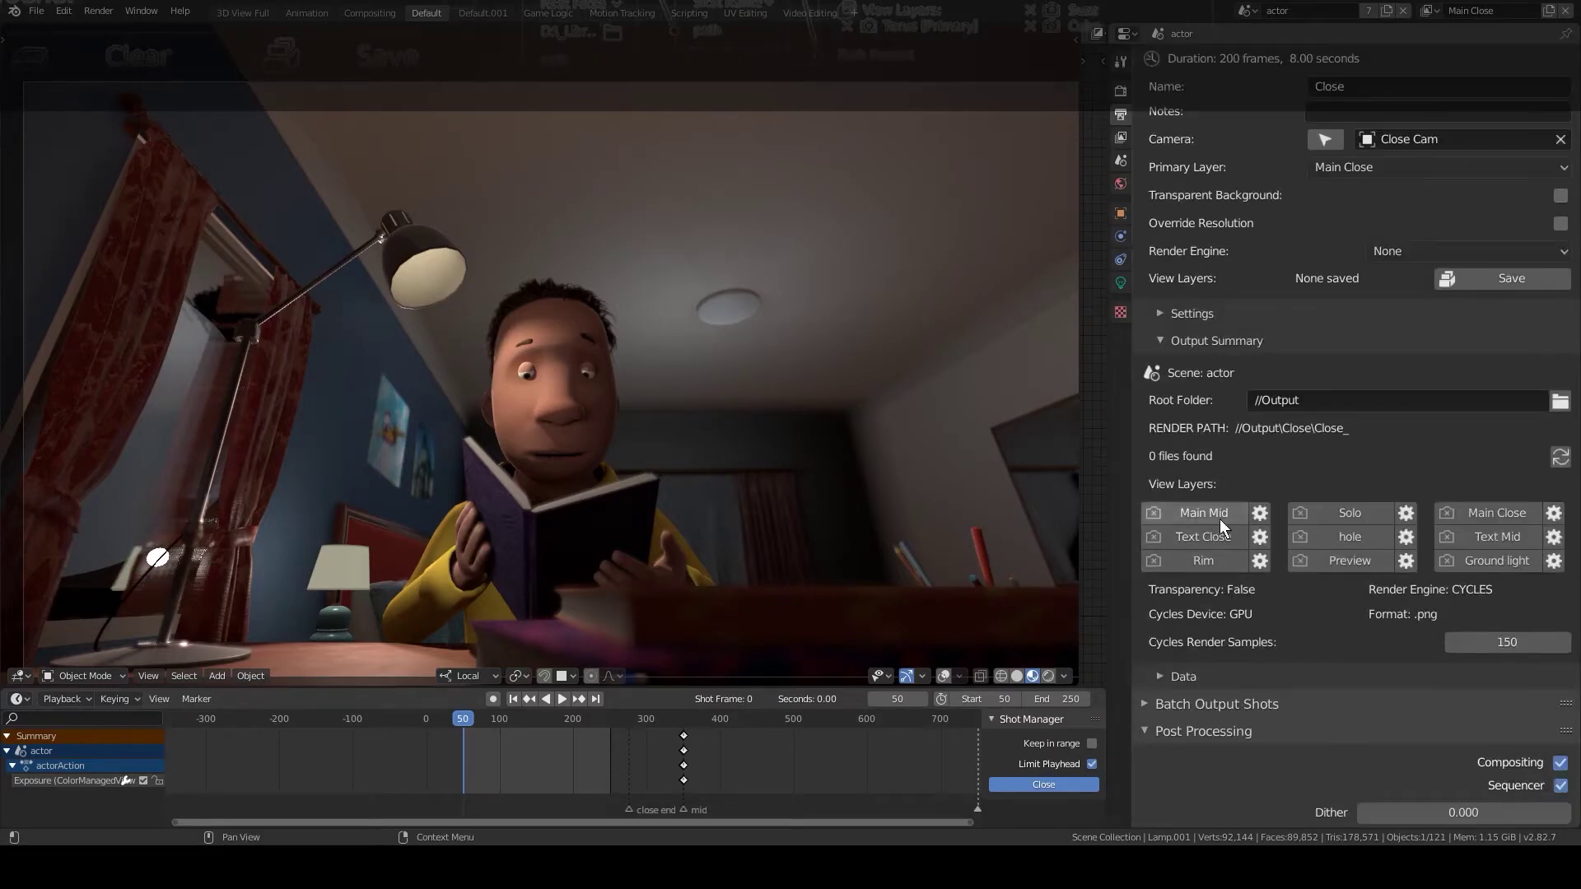
left_click(1227, 544)
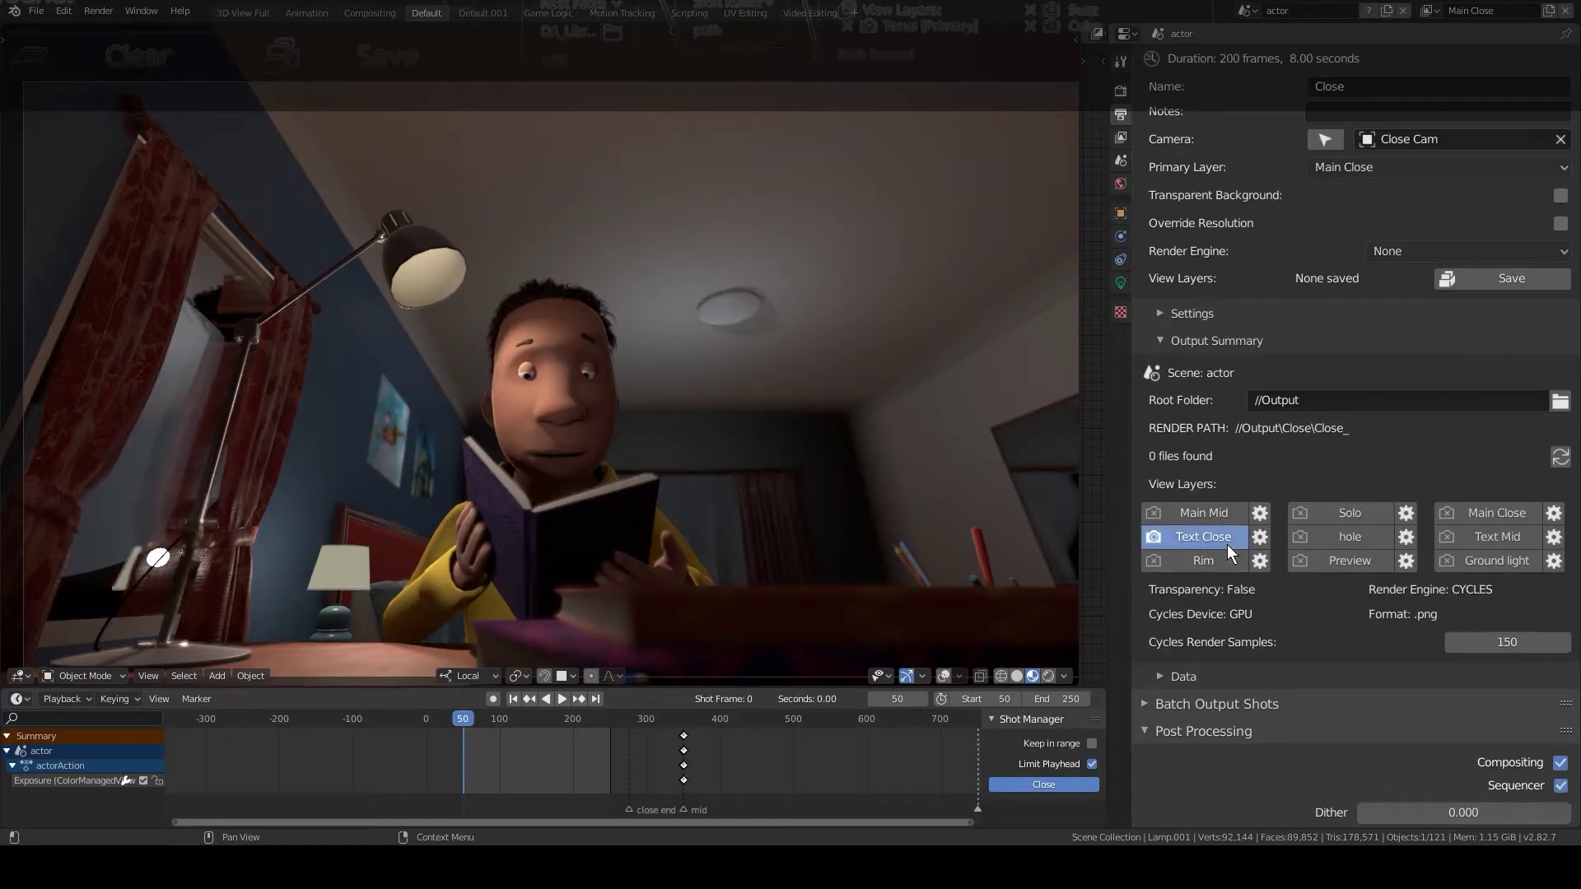
left_click(1466, 511)
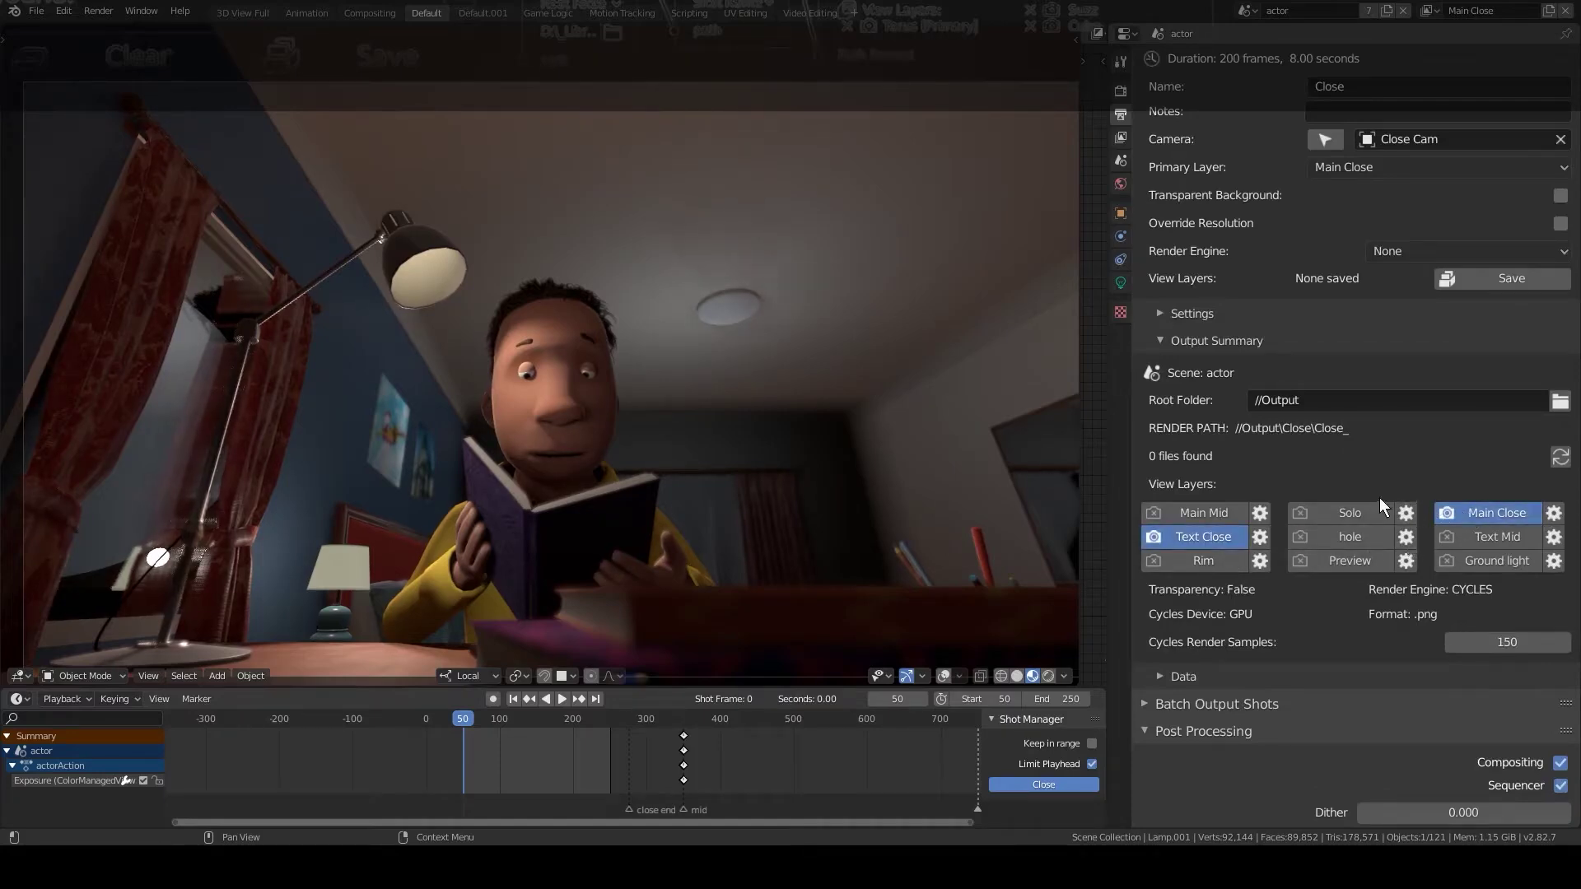
left_click(1204, 564)
scroll(1450, 407, "up", 4)
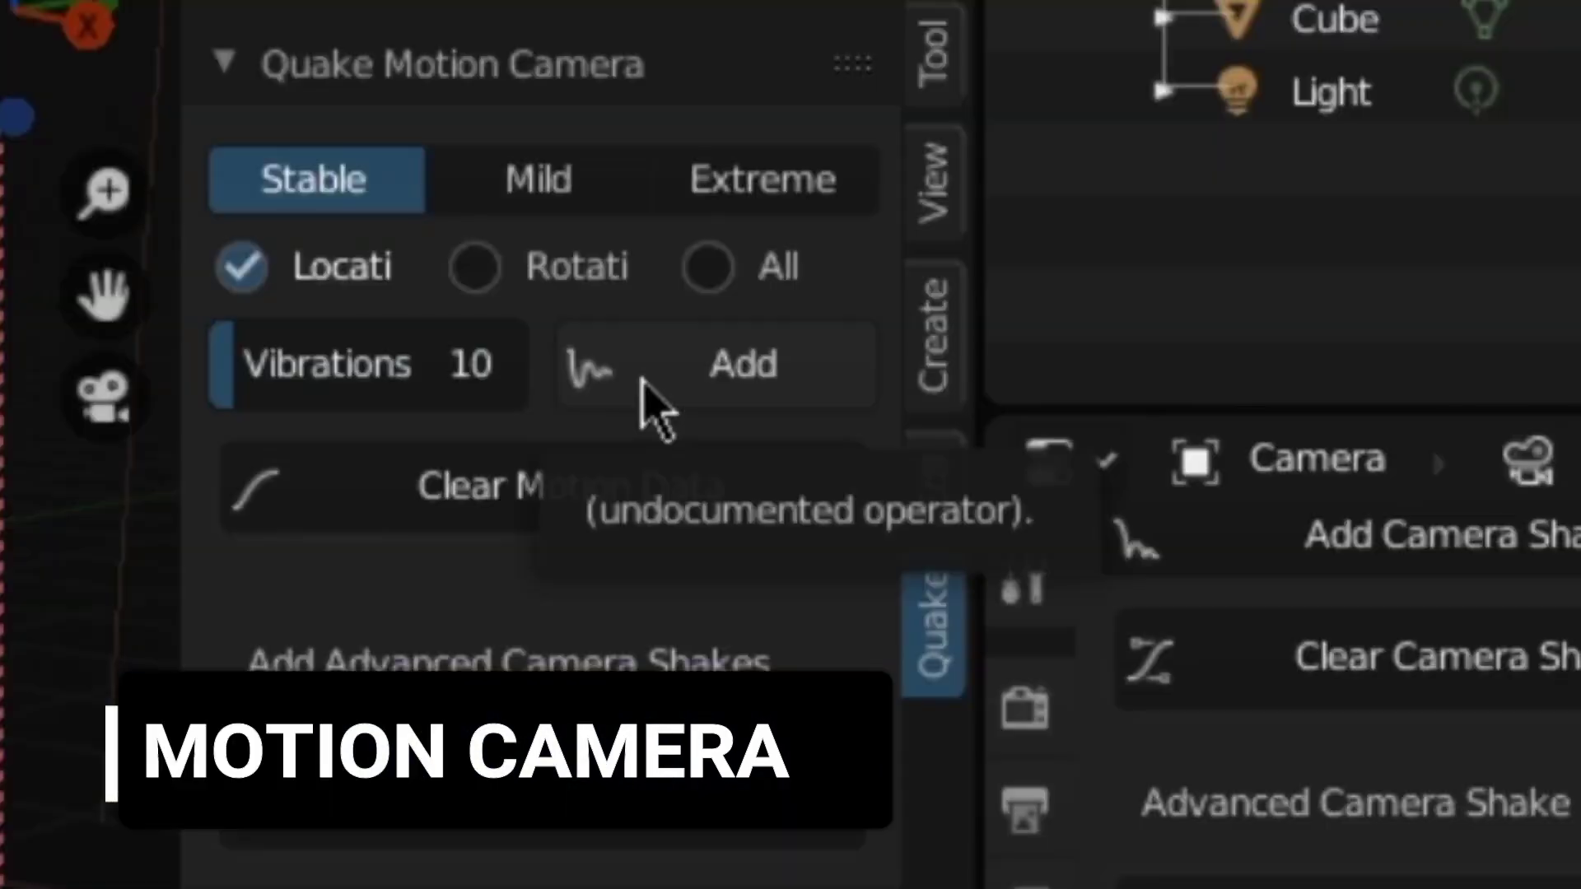
Add Stable Quake camera motion affecting location to the camera, with 10 vibrations.
left_click(653, 382)
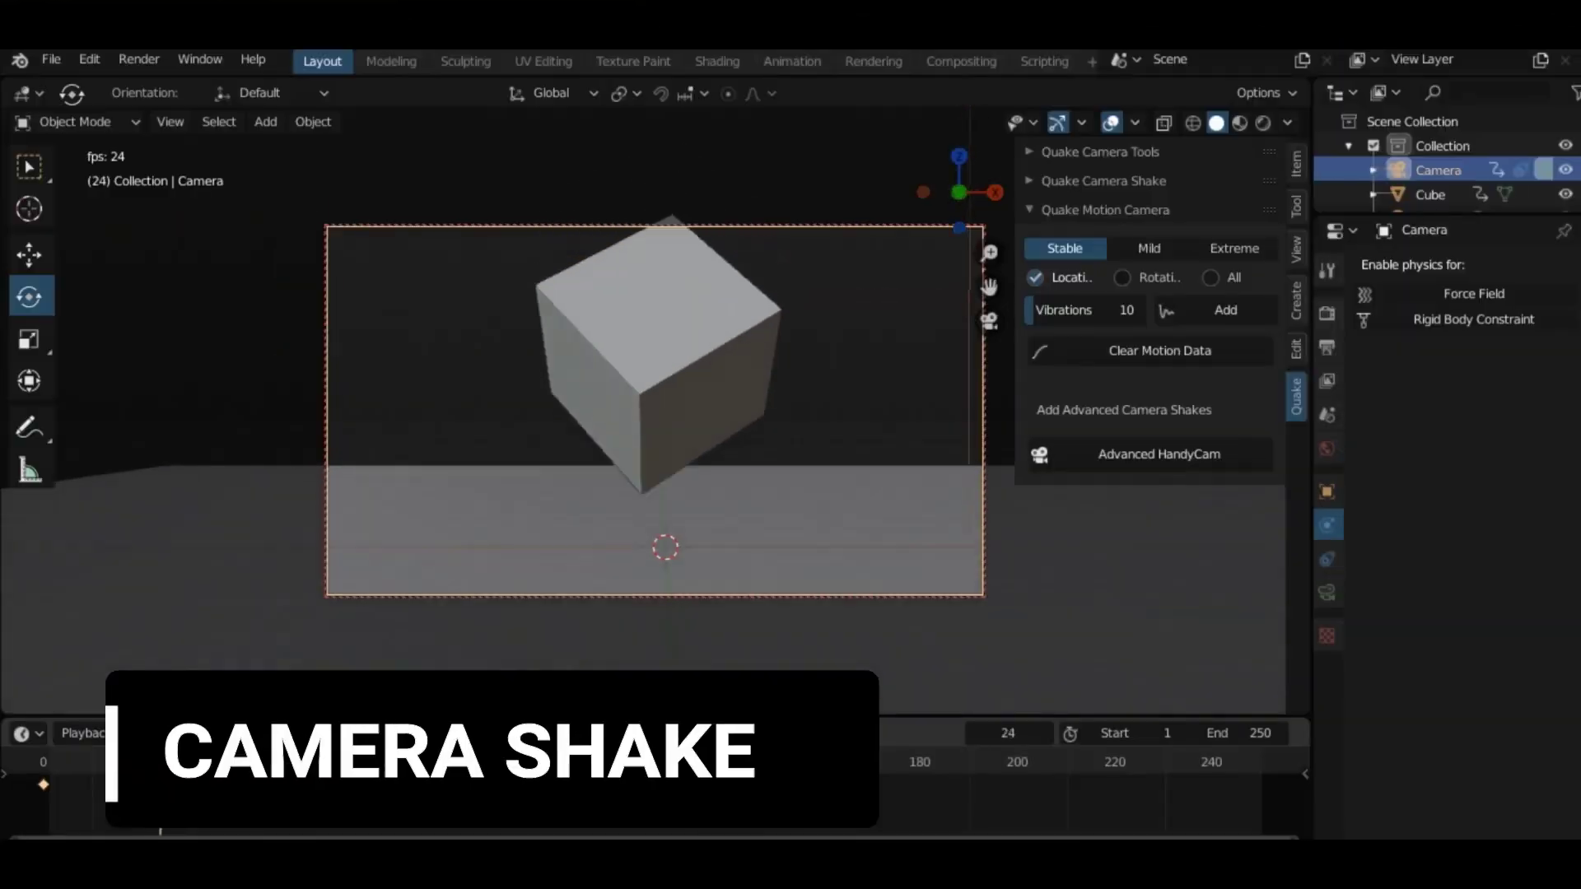
Add a Quake Racing Camera to the scene.
left_click(879, 517)
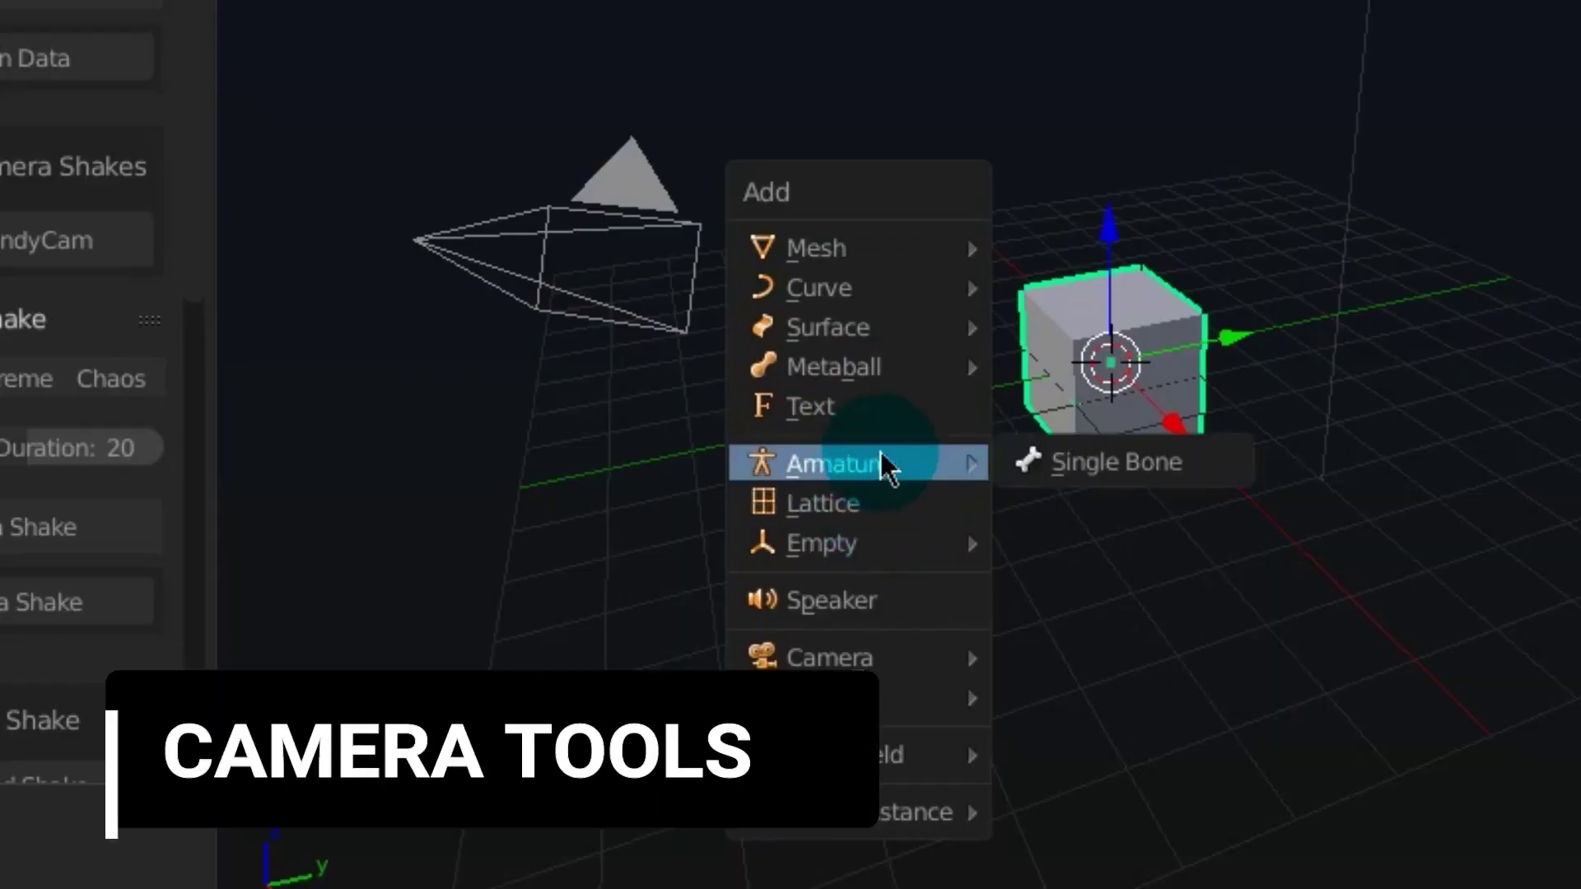
mouse_move(877, 659)
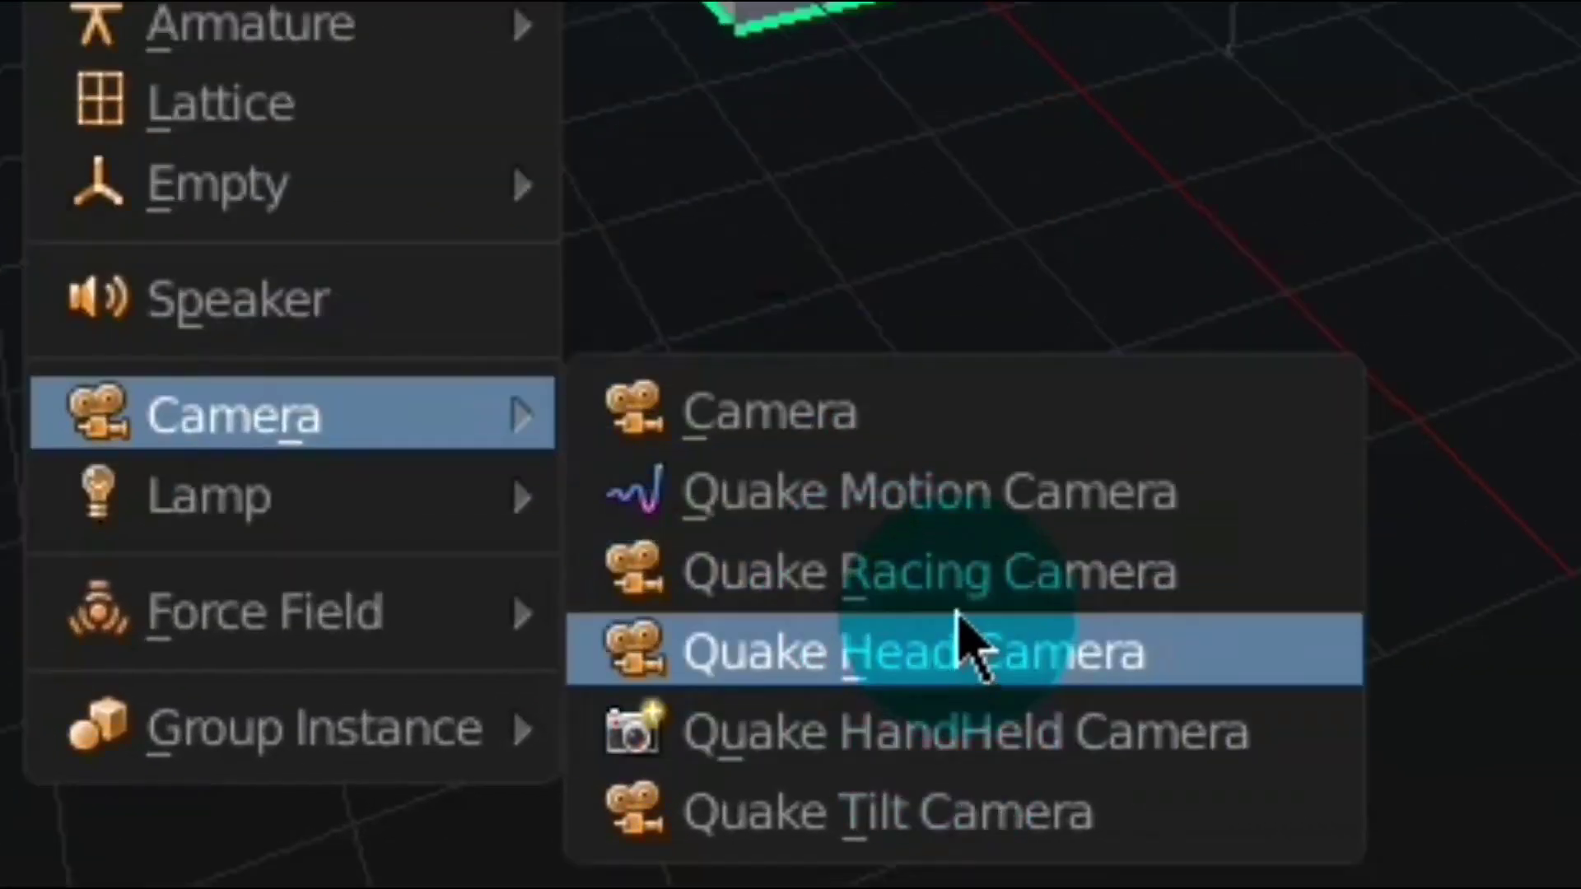
left_click(984, 572)
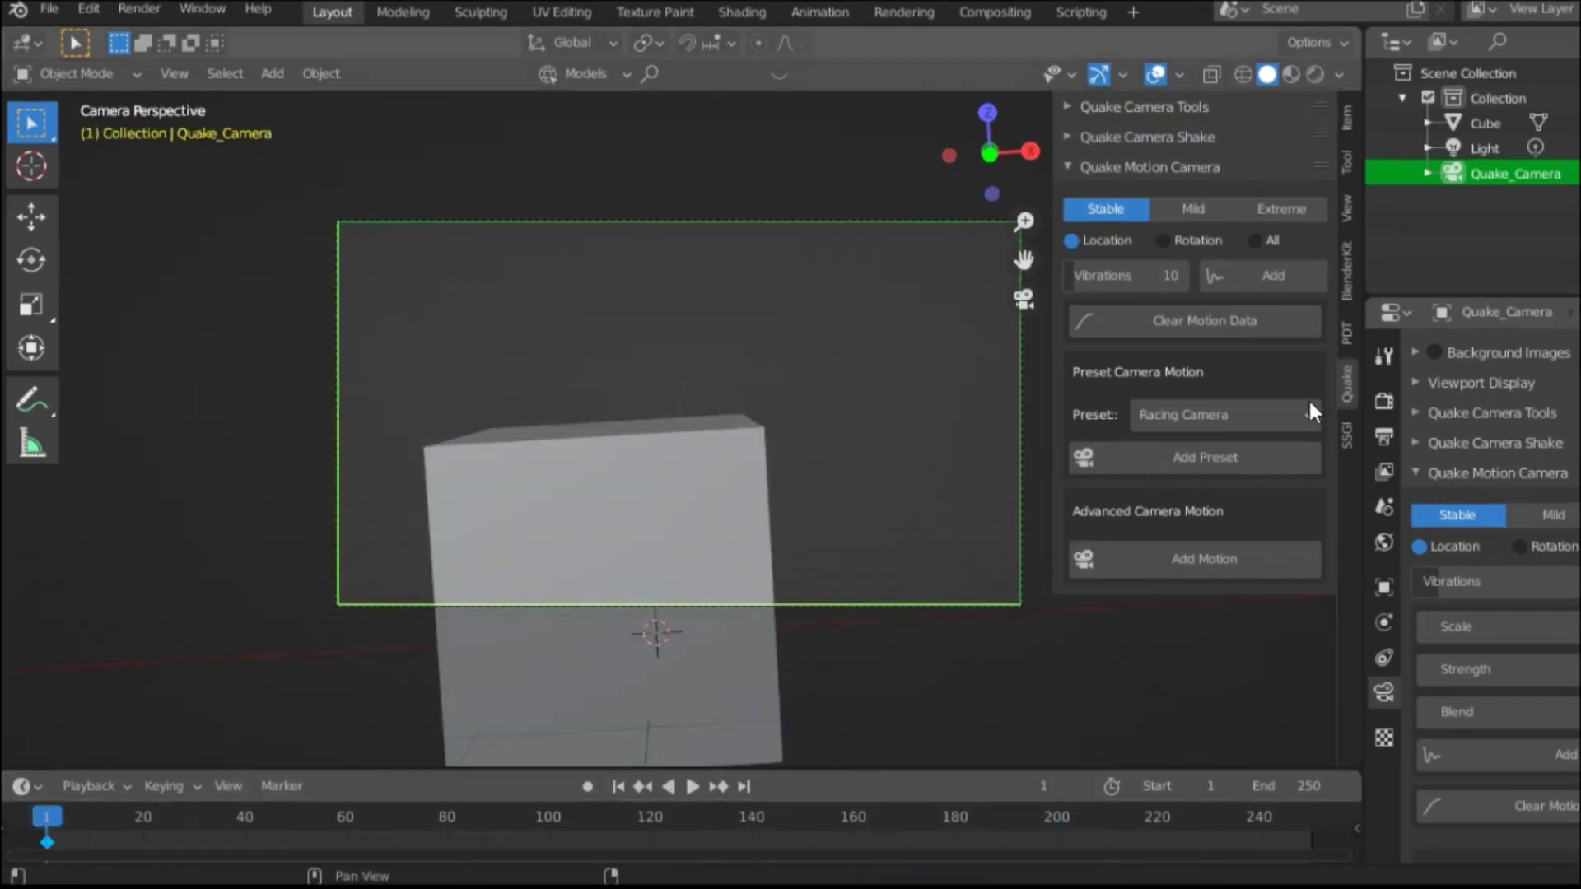
Set the Quake camera's motion preset to Stable Camera and play the animation.
left_click(1308, 412)
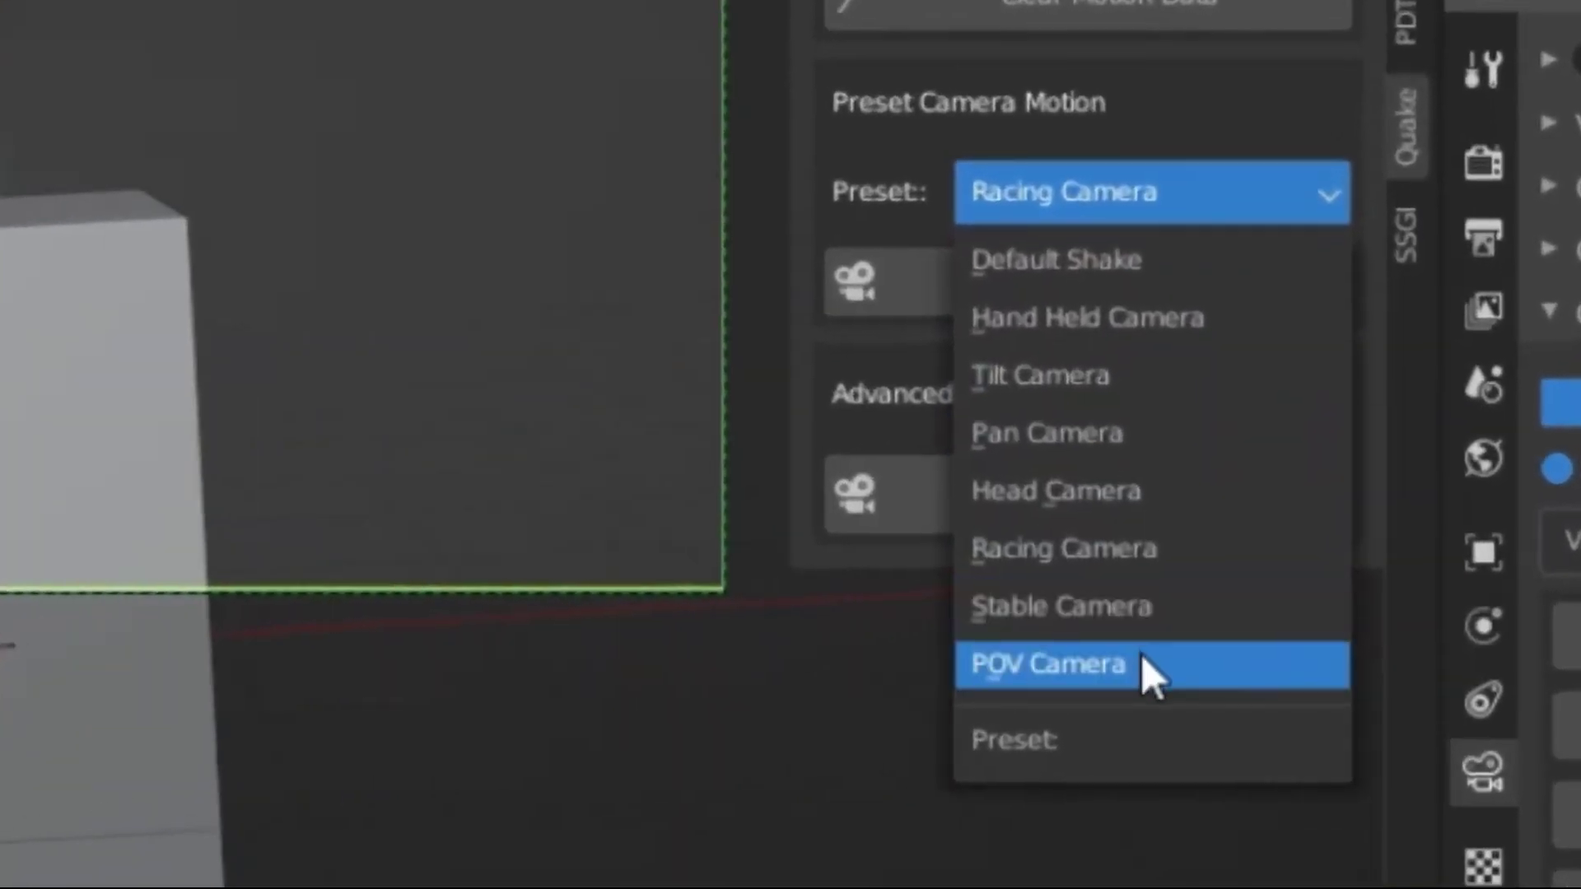
left_click(1153, 659)
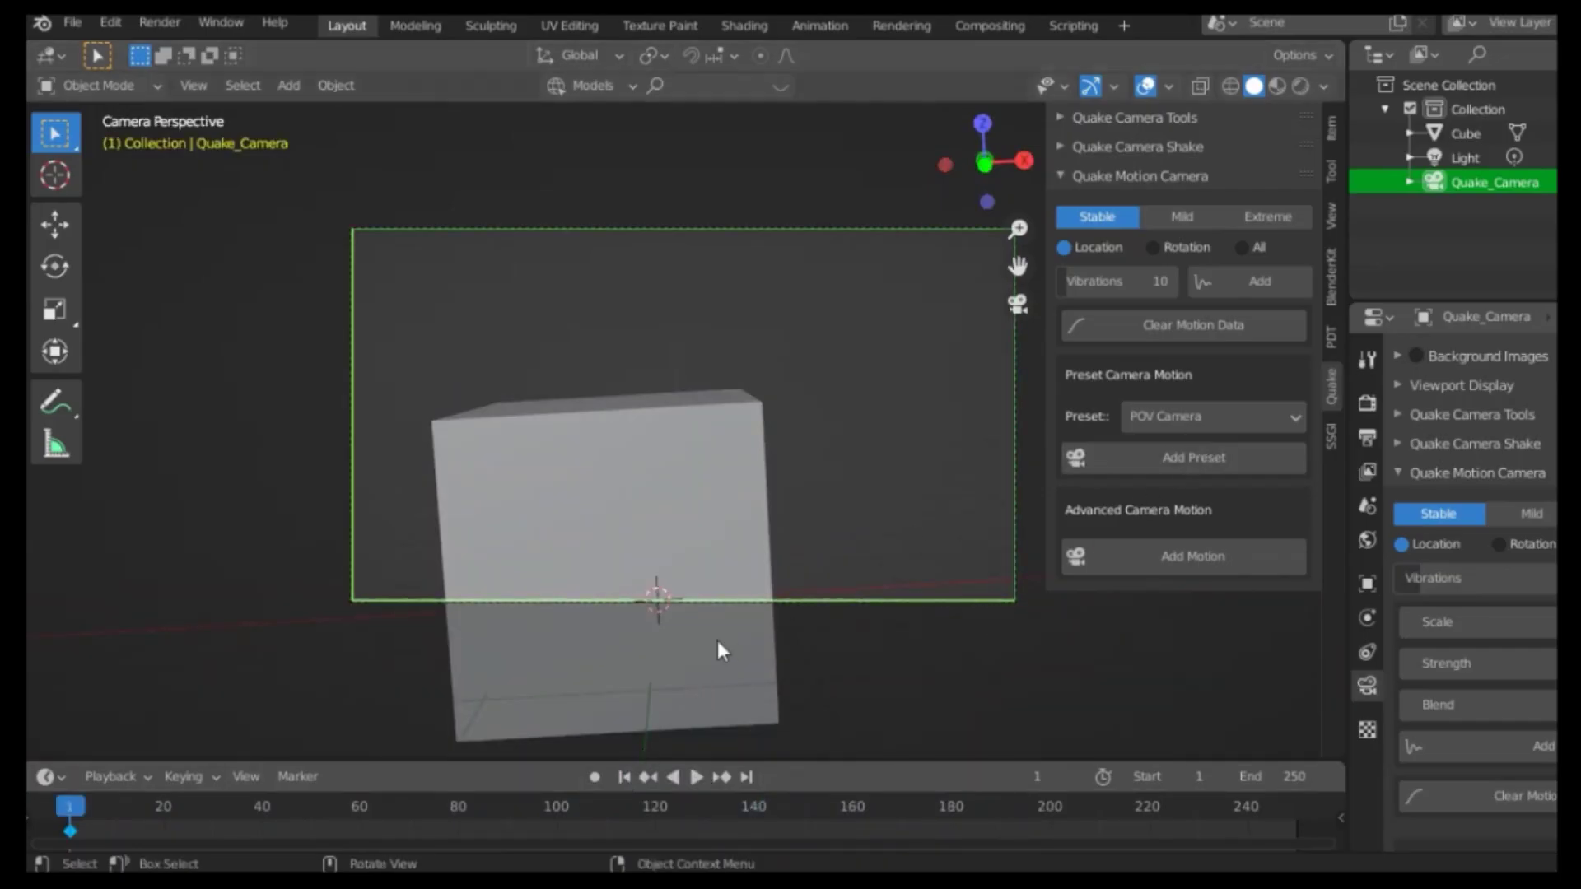
left_click(1195, 419)
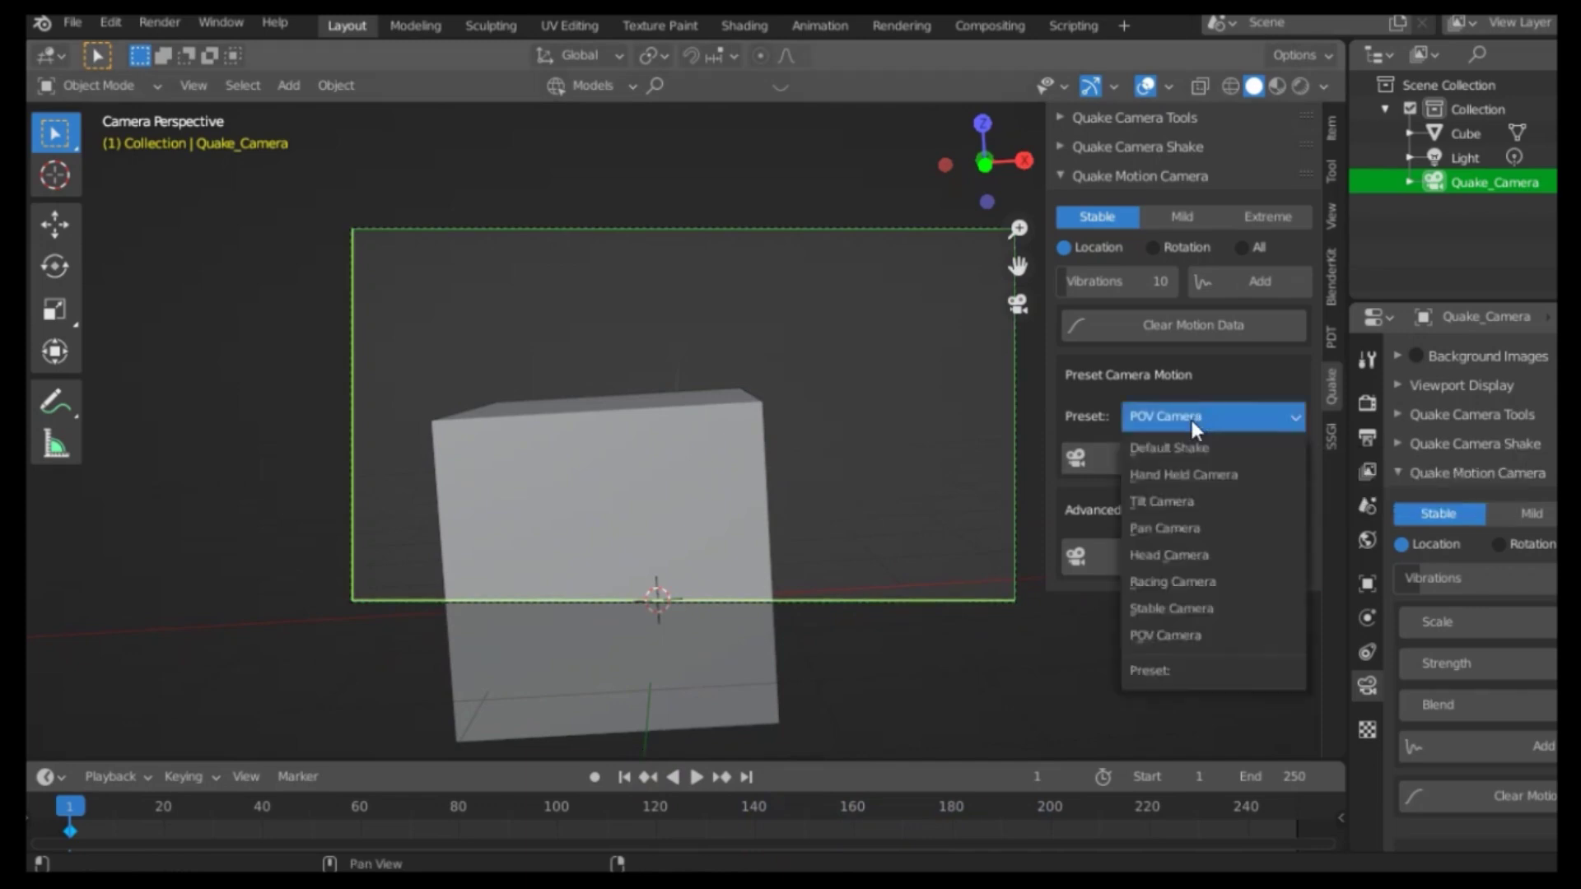
left_click(1202, 611)
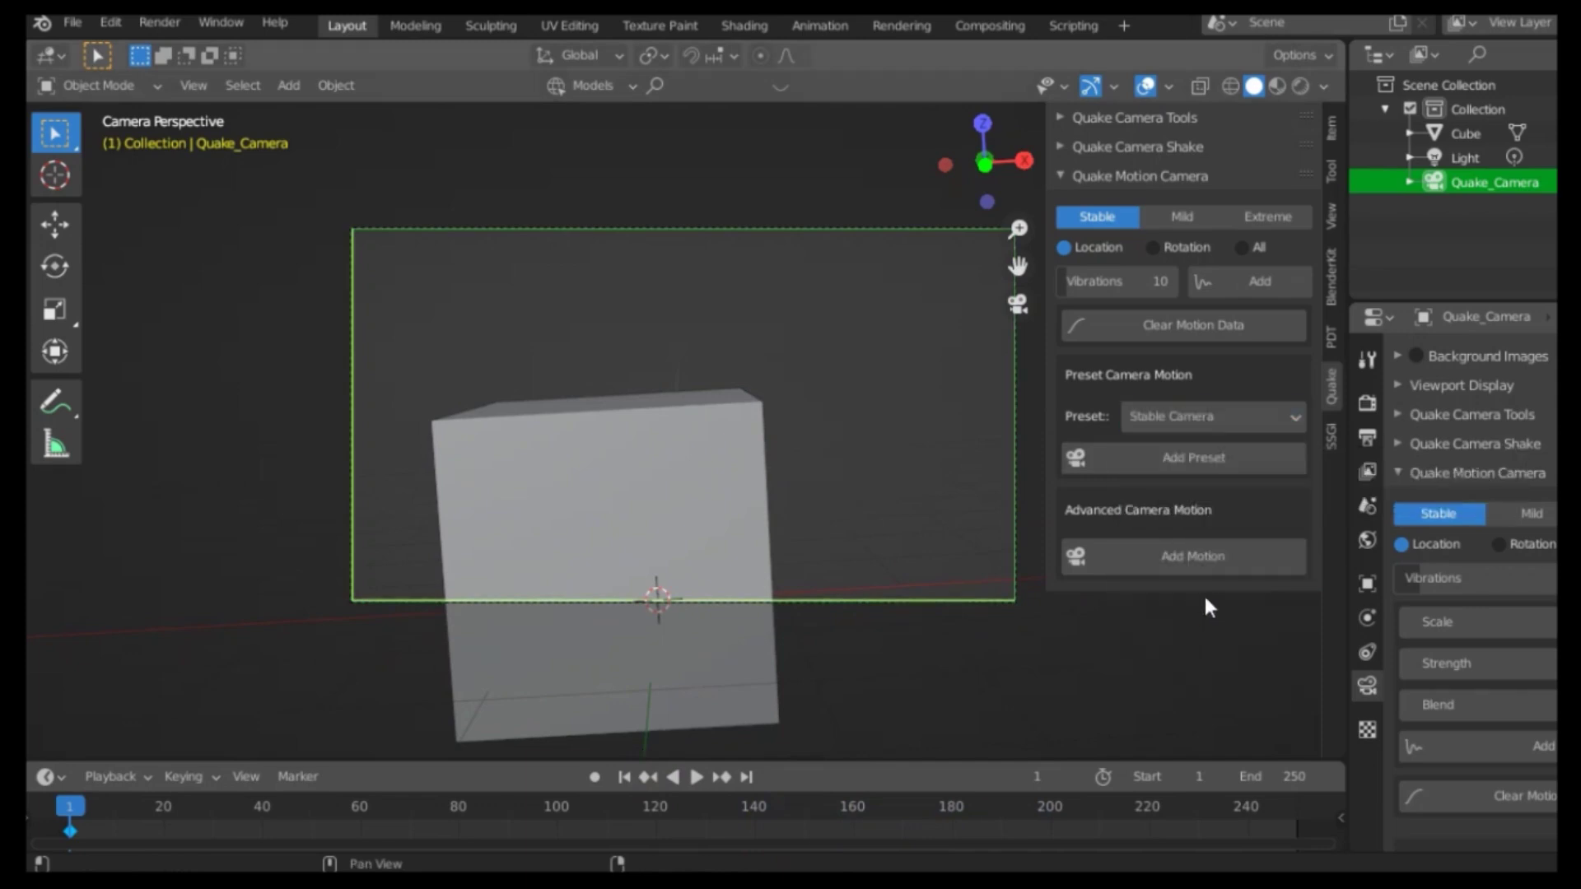
left_click(696, 777)
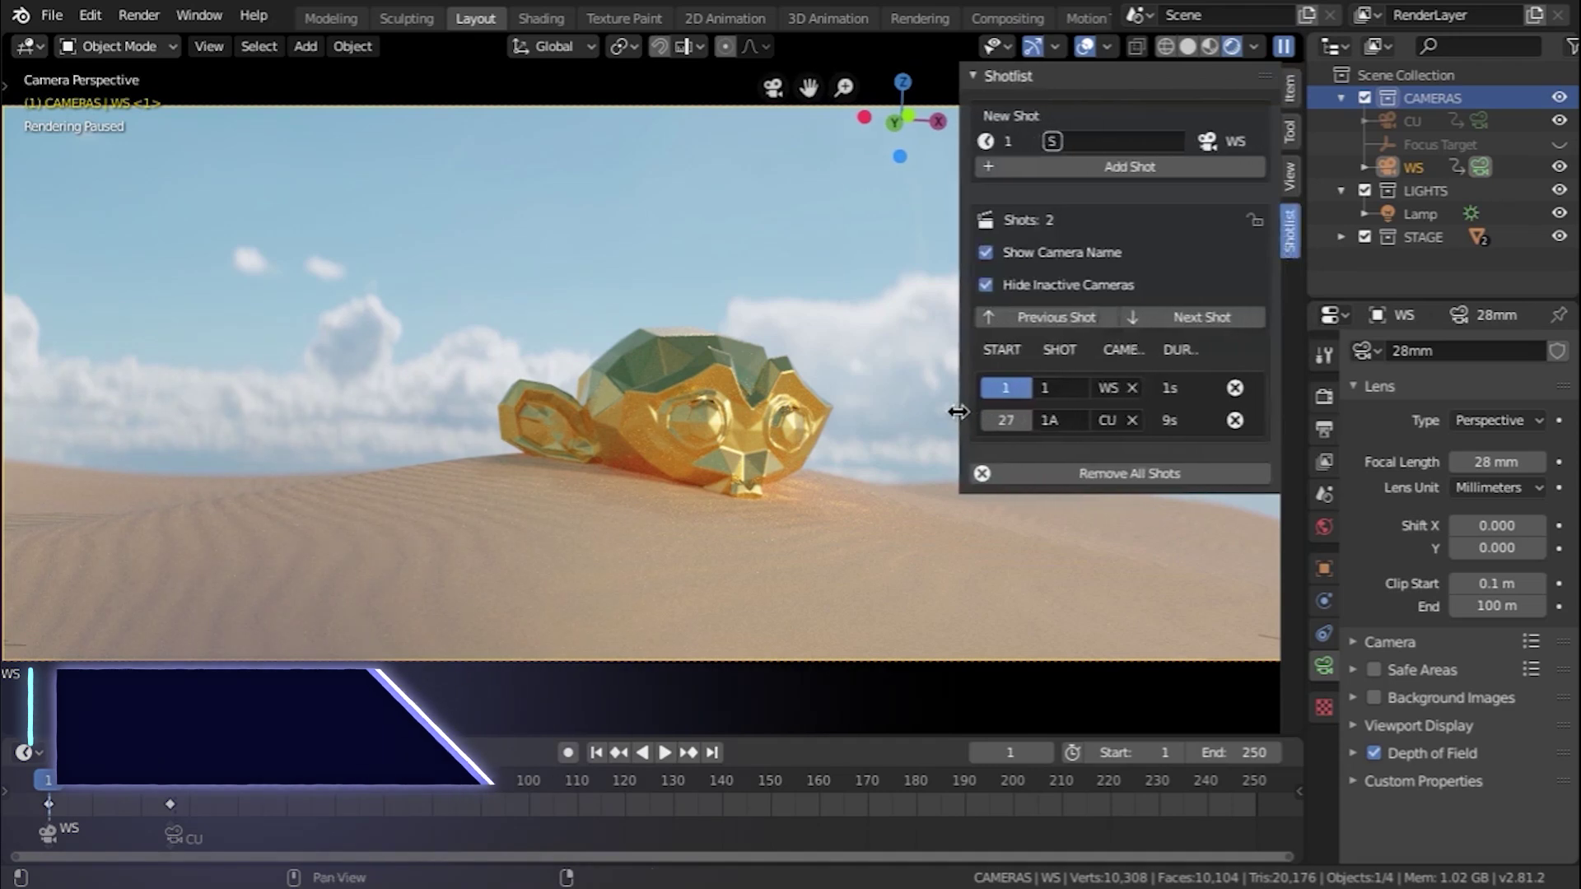
Switch the viewport to solid shading and play the animation with the WS and CU shots.
key("n")
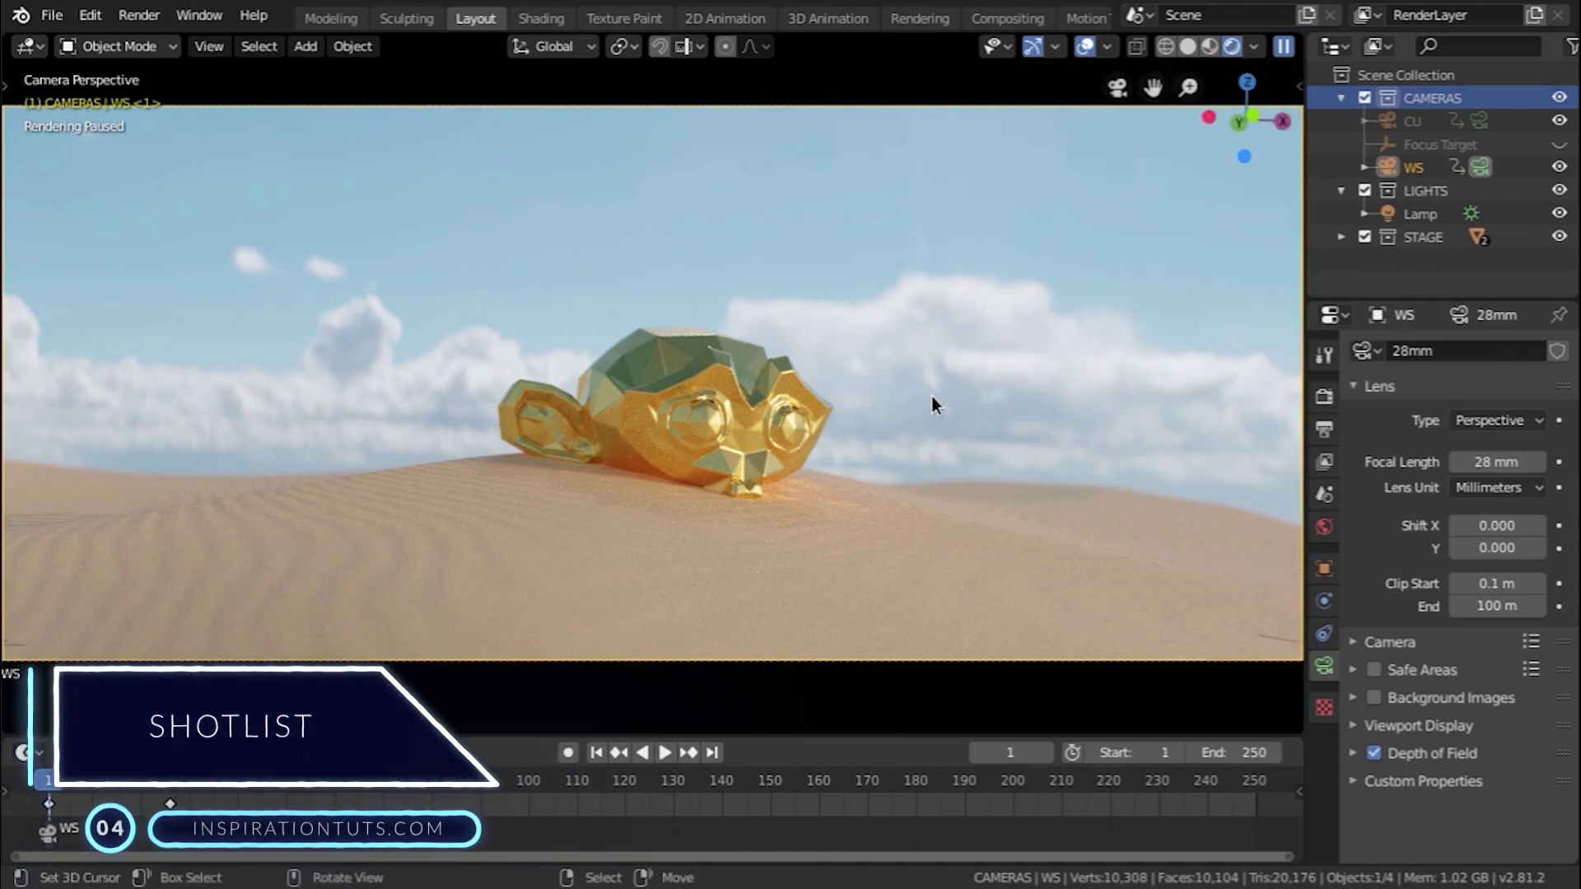
key("z")
left_click(951, 345)
key("space")
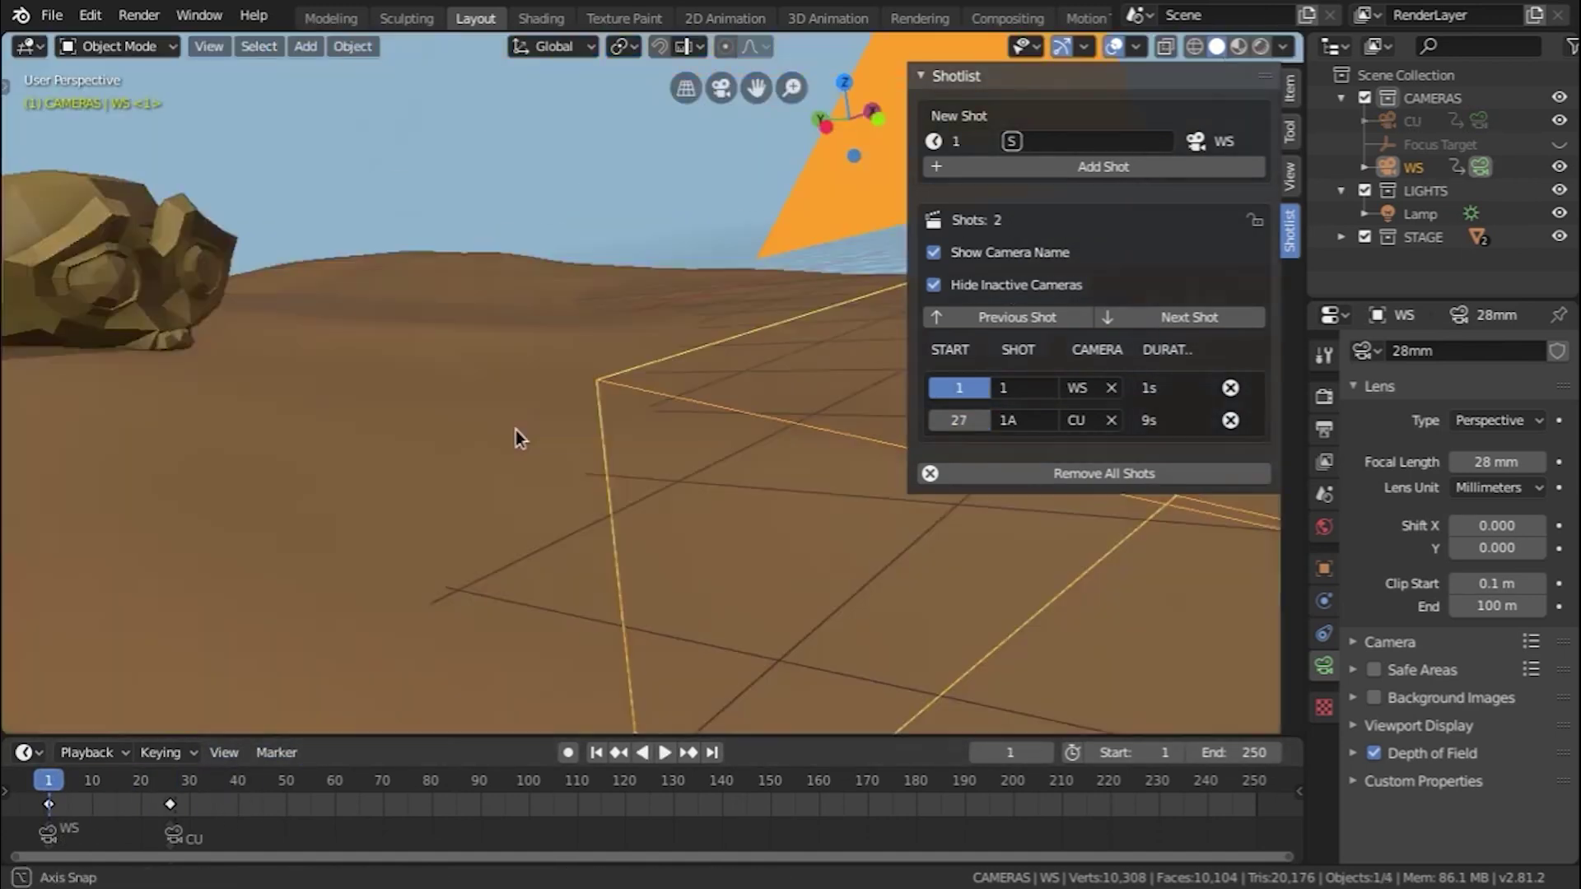
Go to frame 25 and turn off Hide Inactive Cameras to show the CU camera alongside WS.
left_click(170, 801)
left_click(992, 288)
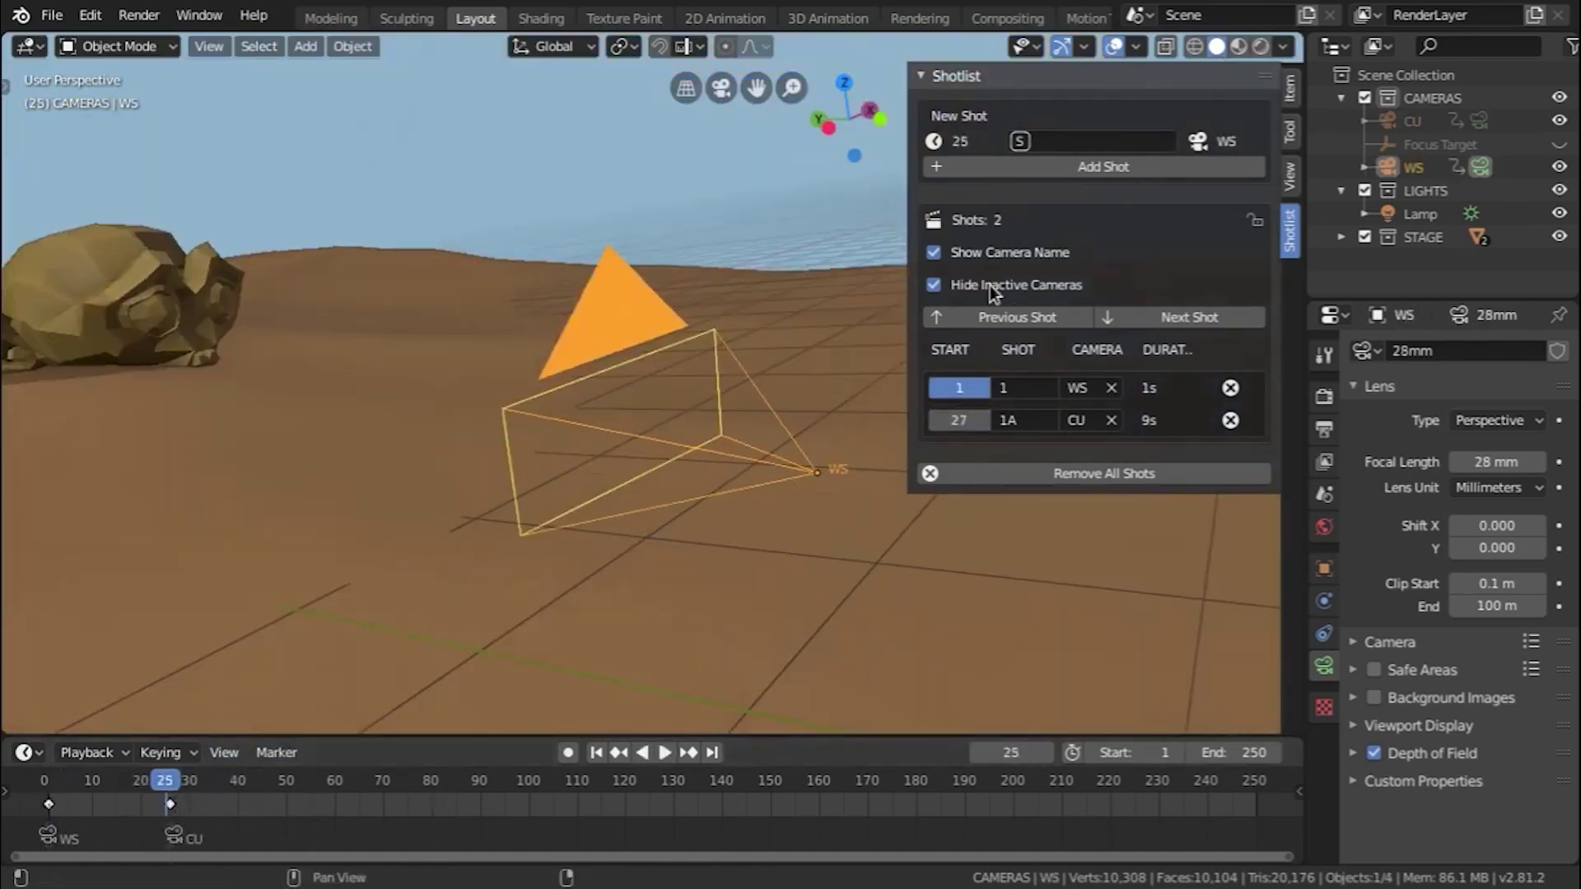
left_click(992, 288)
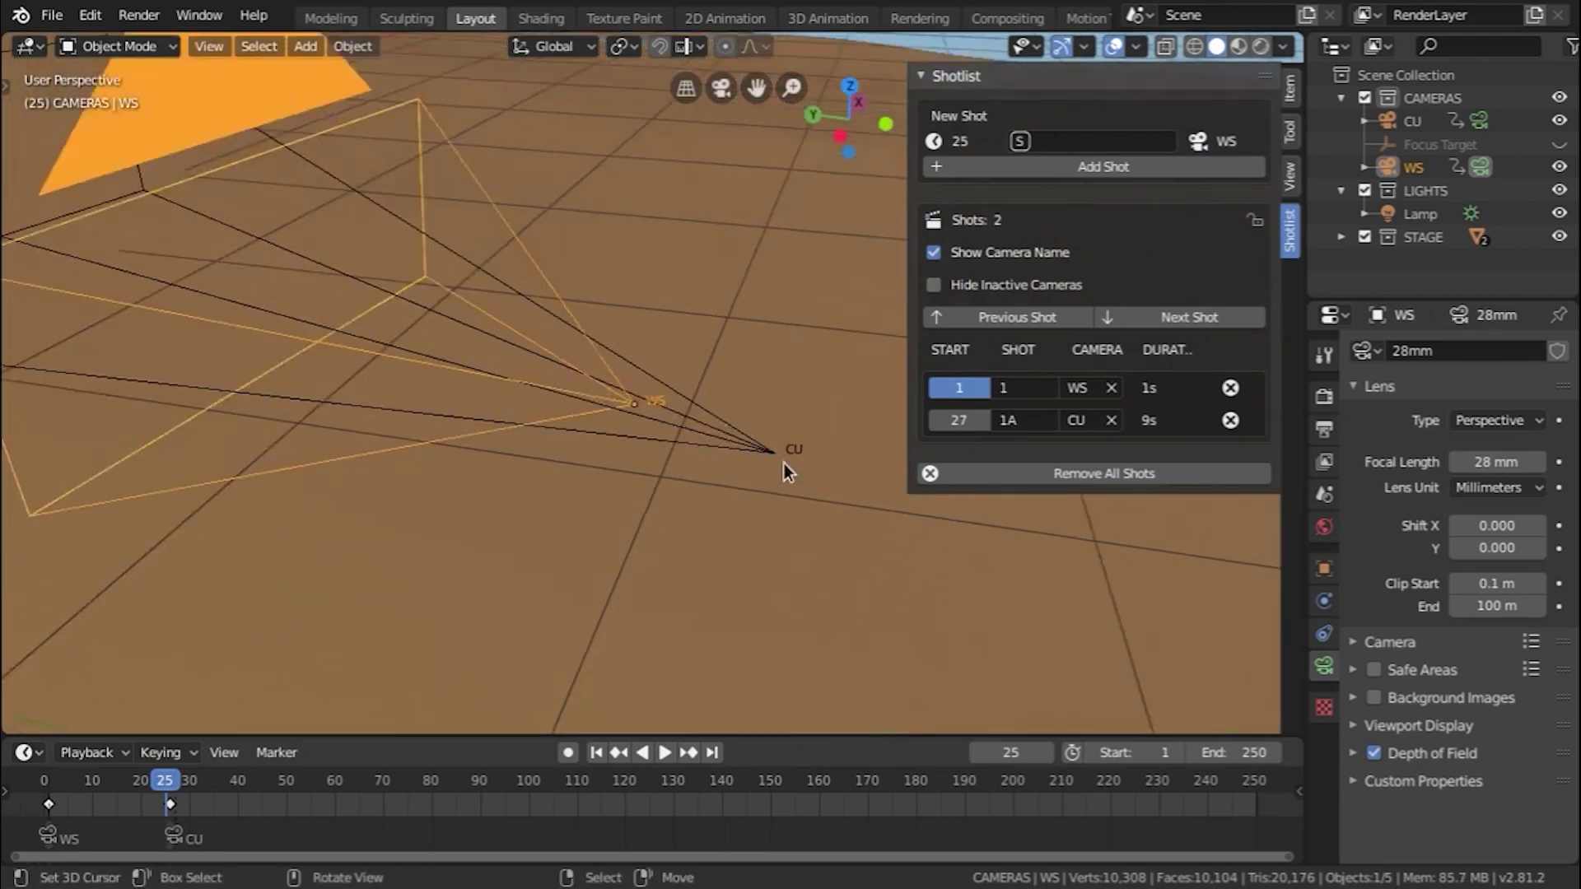
scroll(784, 462, "down", 3)
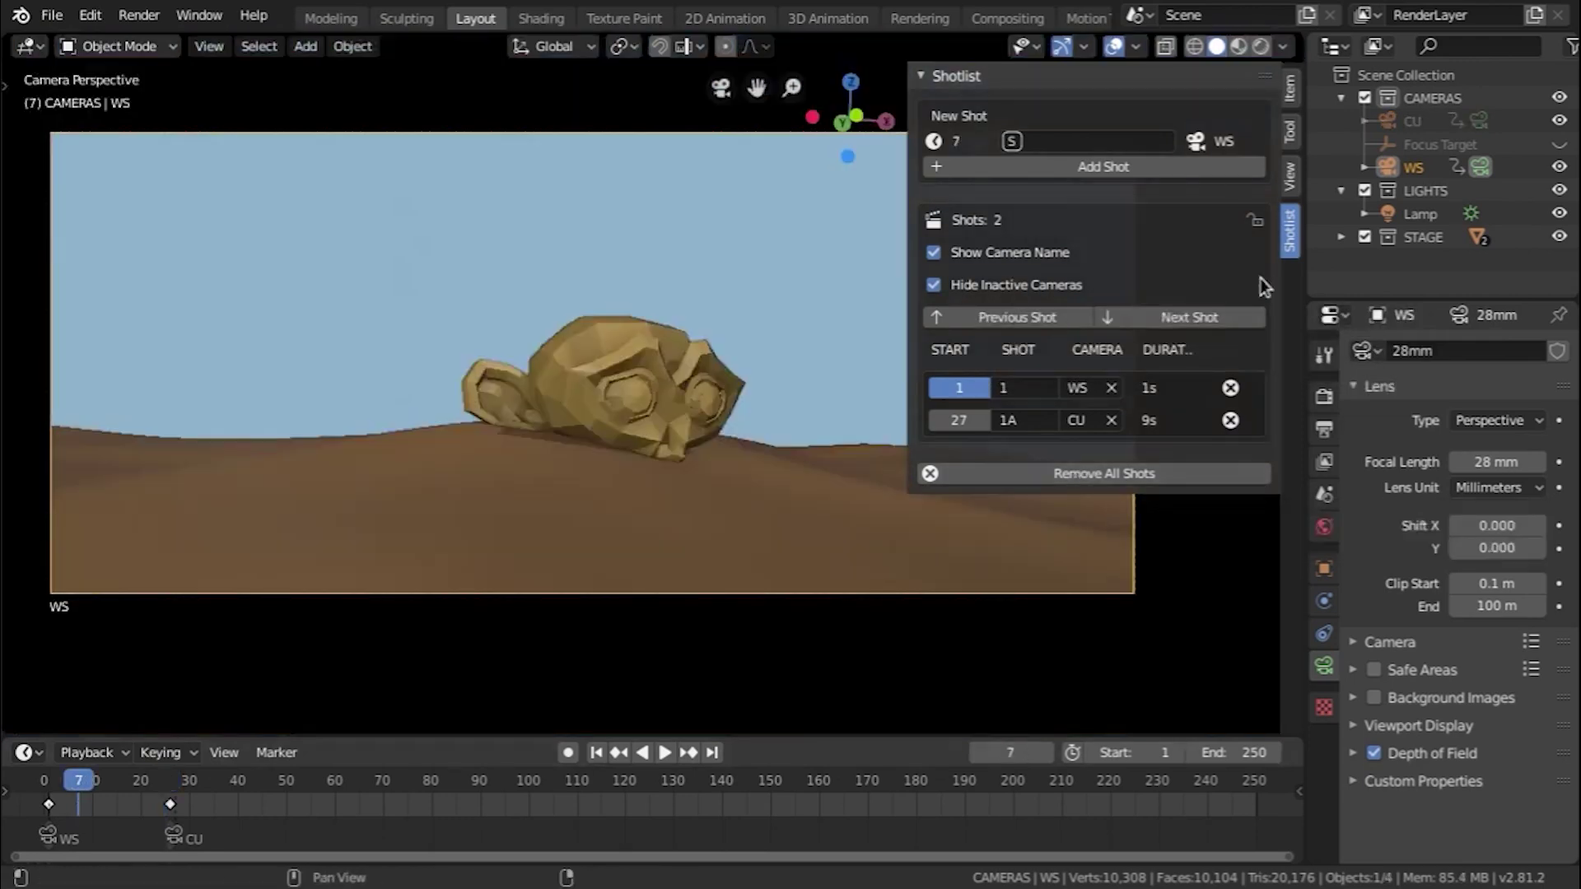
Toggle the shot list's lock and step through the shots with Next Shot.
left_click(1255, 221)
left_click(1115, 324)
left_click(1115, 324)
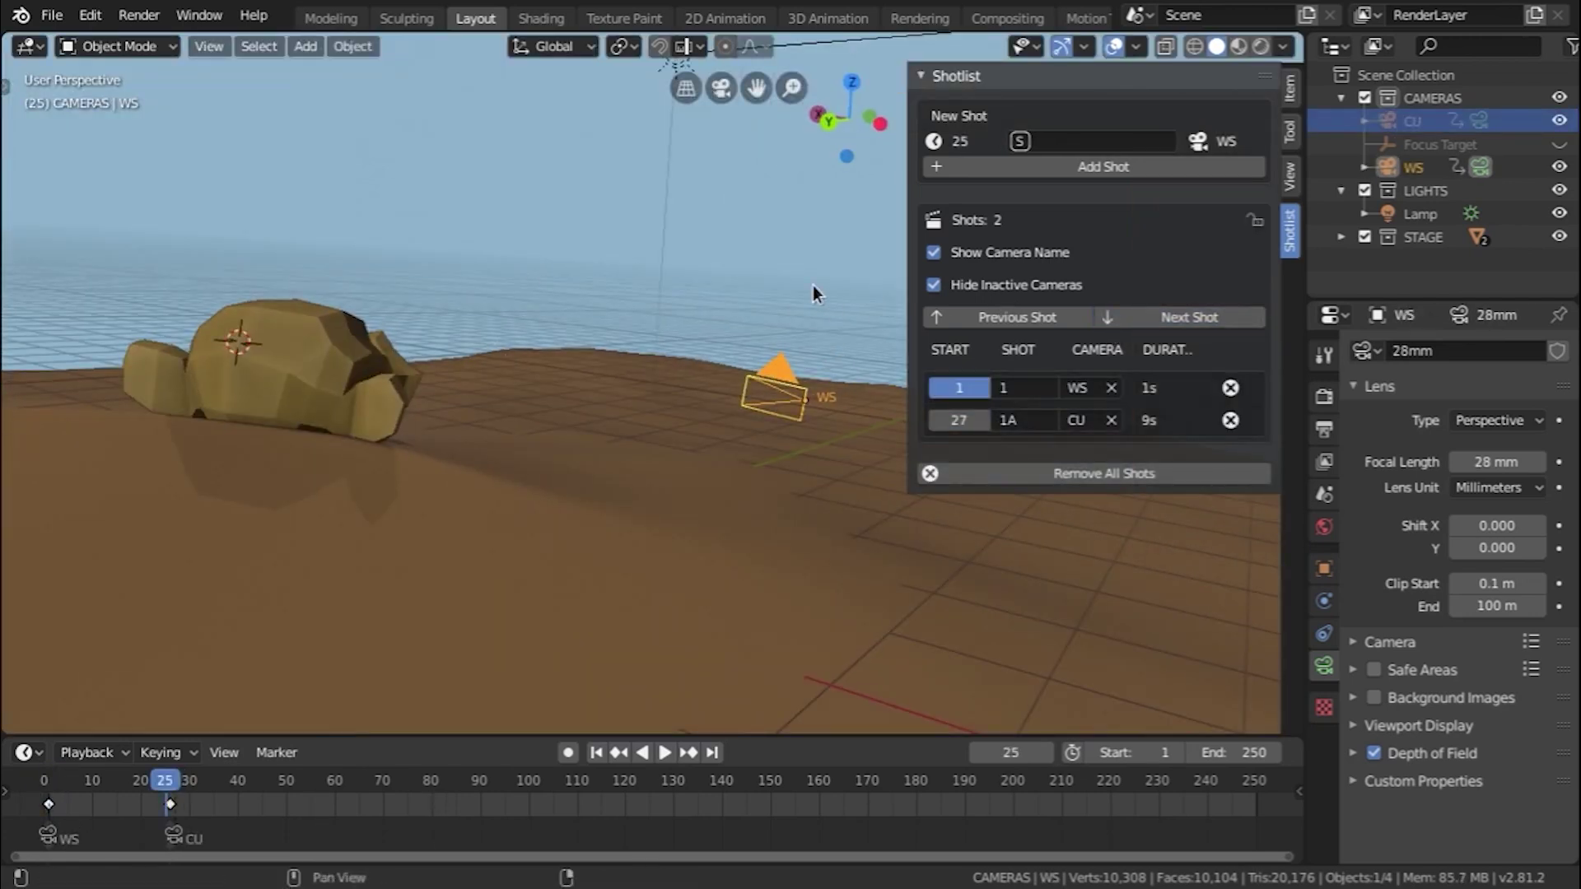
Turn off Hide Inactive Cameras and add a camera named POV MONKEY by the monkey head.
left_click(972, 285)
middle_click_drag(824, 313, 484, 321)
key("shift+a")
left_click(420, 641)
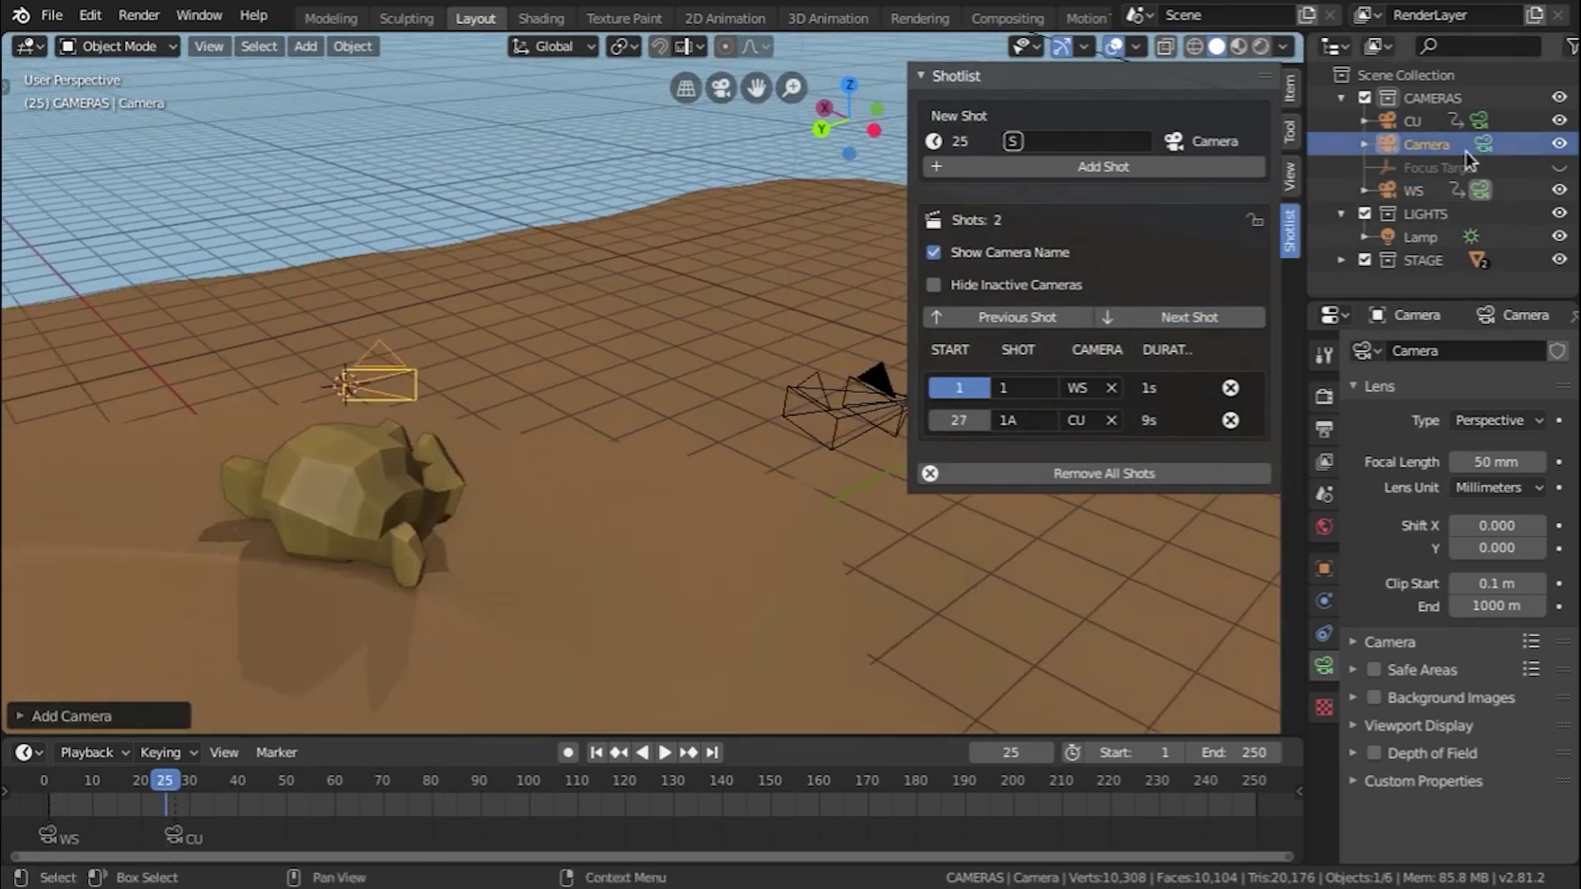
type("POV MONKEY")
key("Return")
Add a new shot at frame 72 that uses the POV MONKEY camera.
left_click_drag(848, 116, 511, 438)
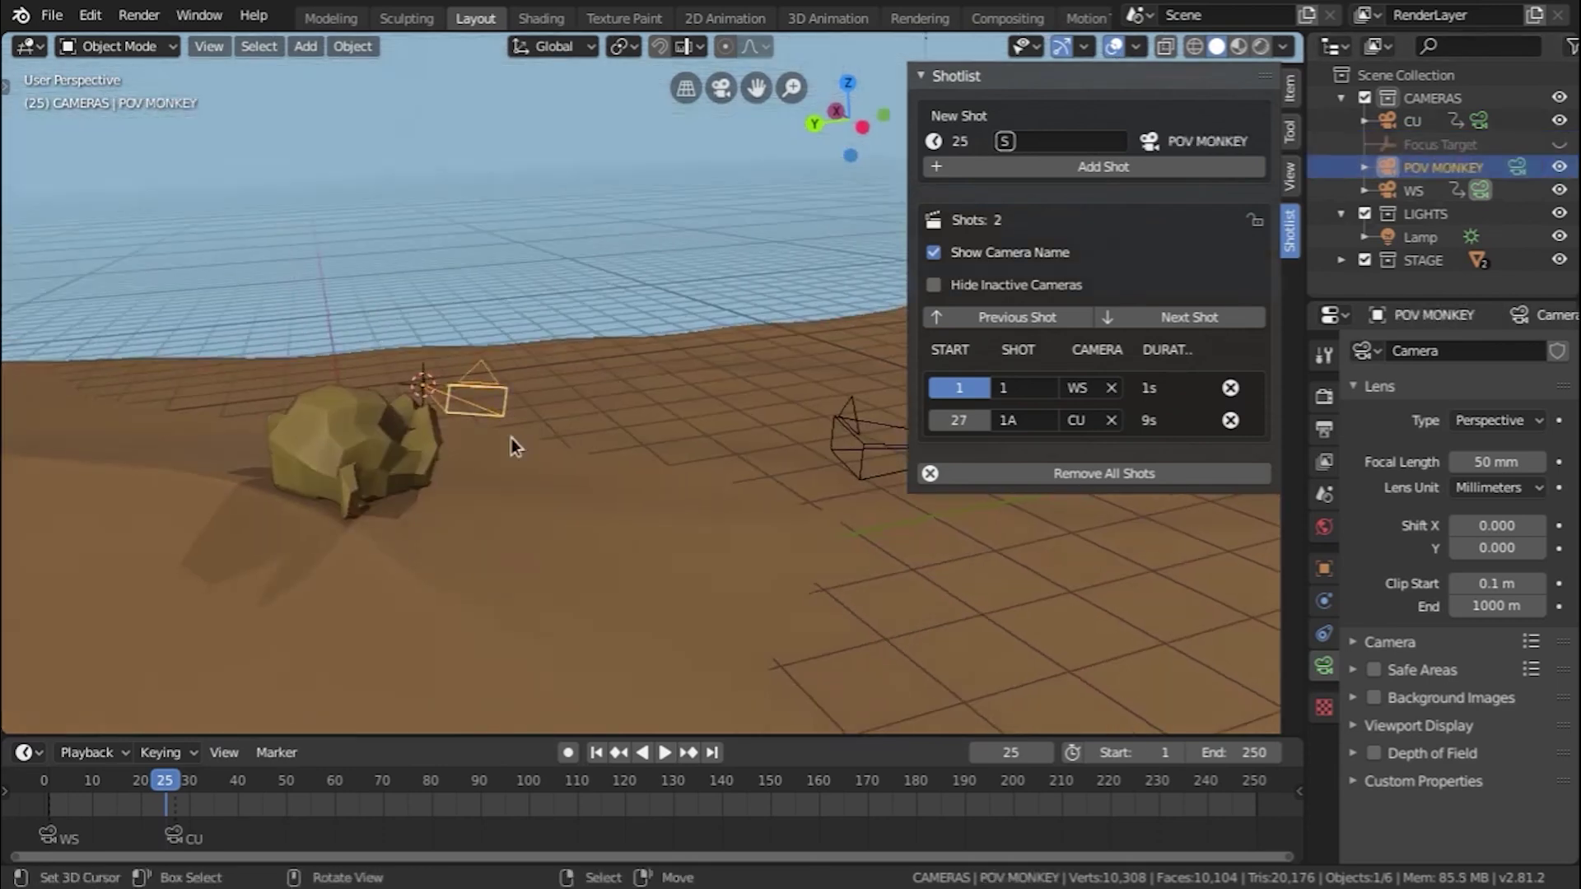
left_click(407, 805)
left_click_drag(389, 807, 83, 802)
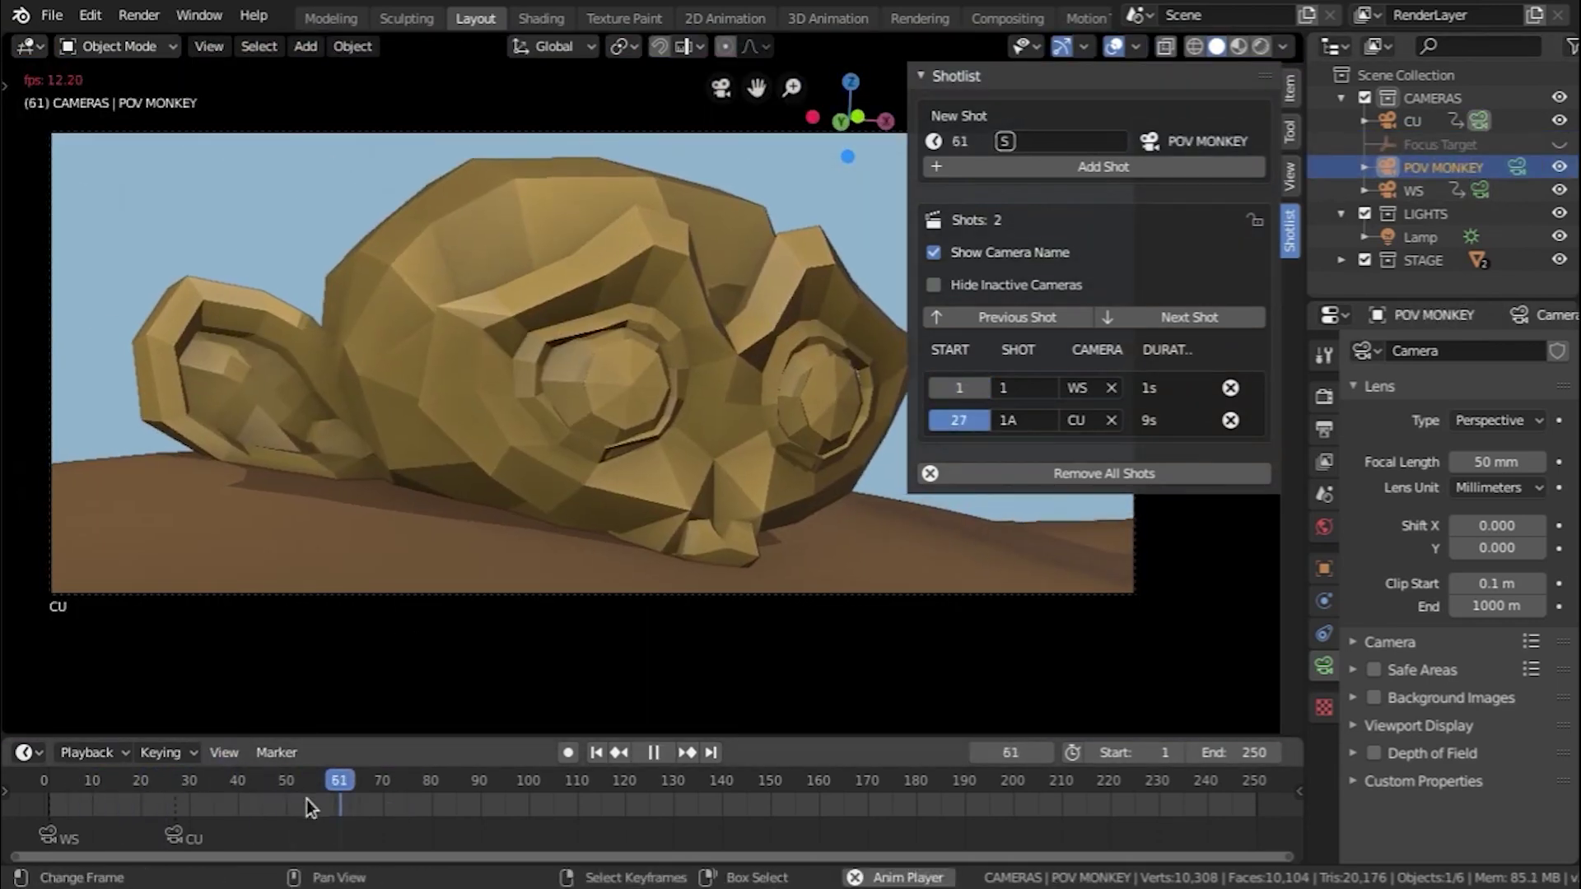
left_click_drag(306, 799, 392, 803)
middle_click_drag(486, 494, 824, 329)
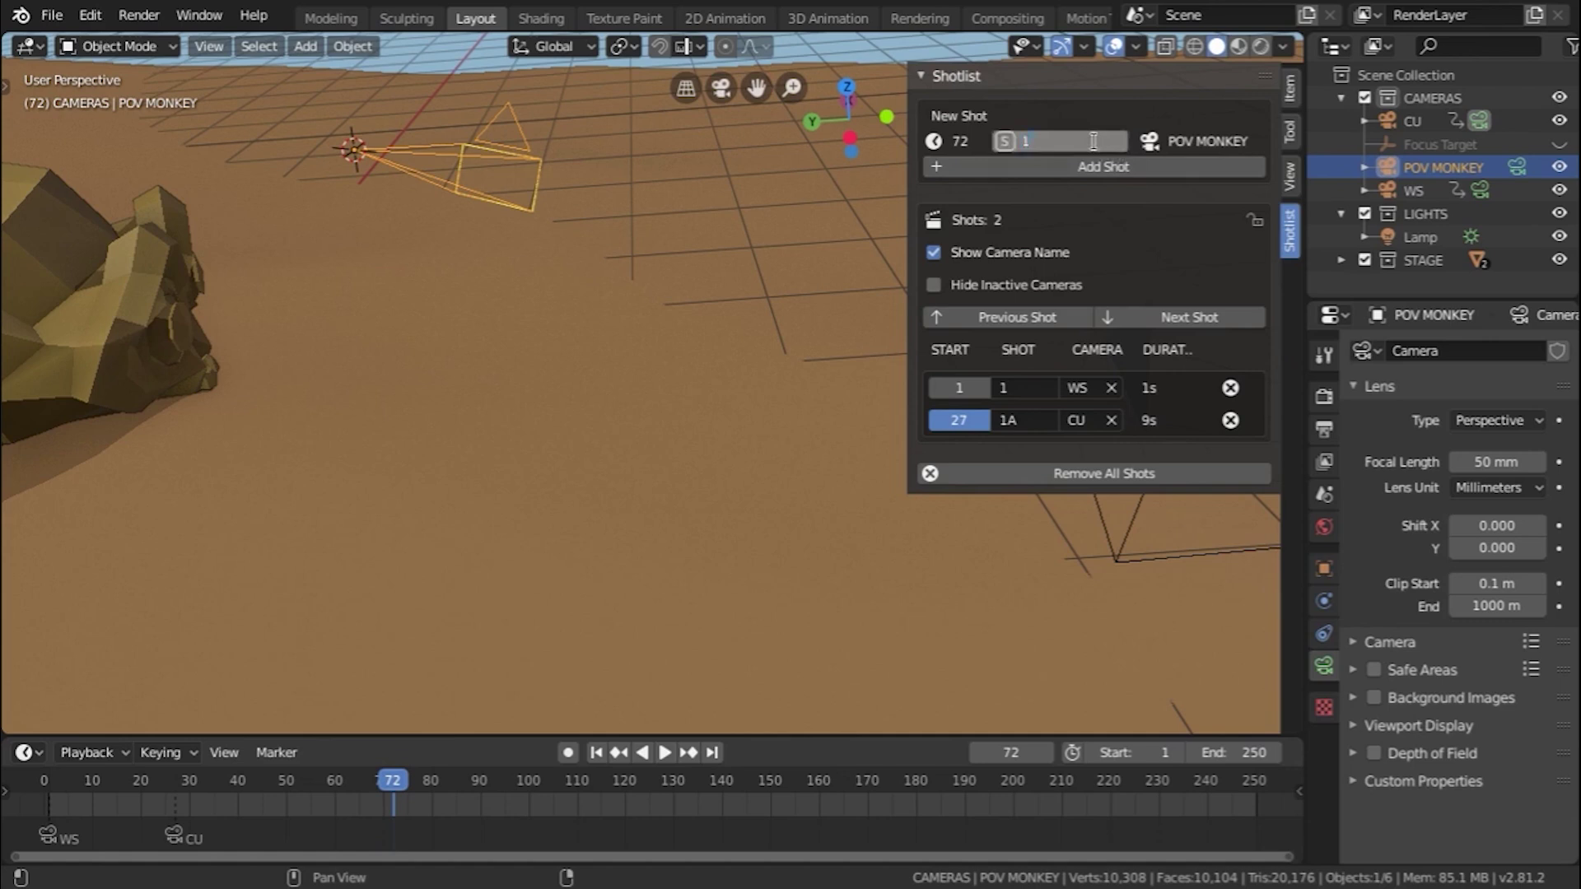
left_click(1069, 156)
Hide the inactive cameras and reframe the POV MONKEY shot with Lock Camera to View enabled.
left_click_drag(379, 805, 411, 805)
left_click(990, 285)
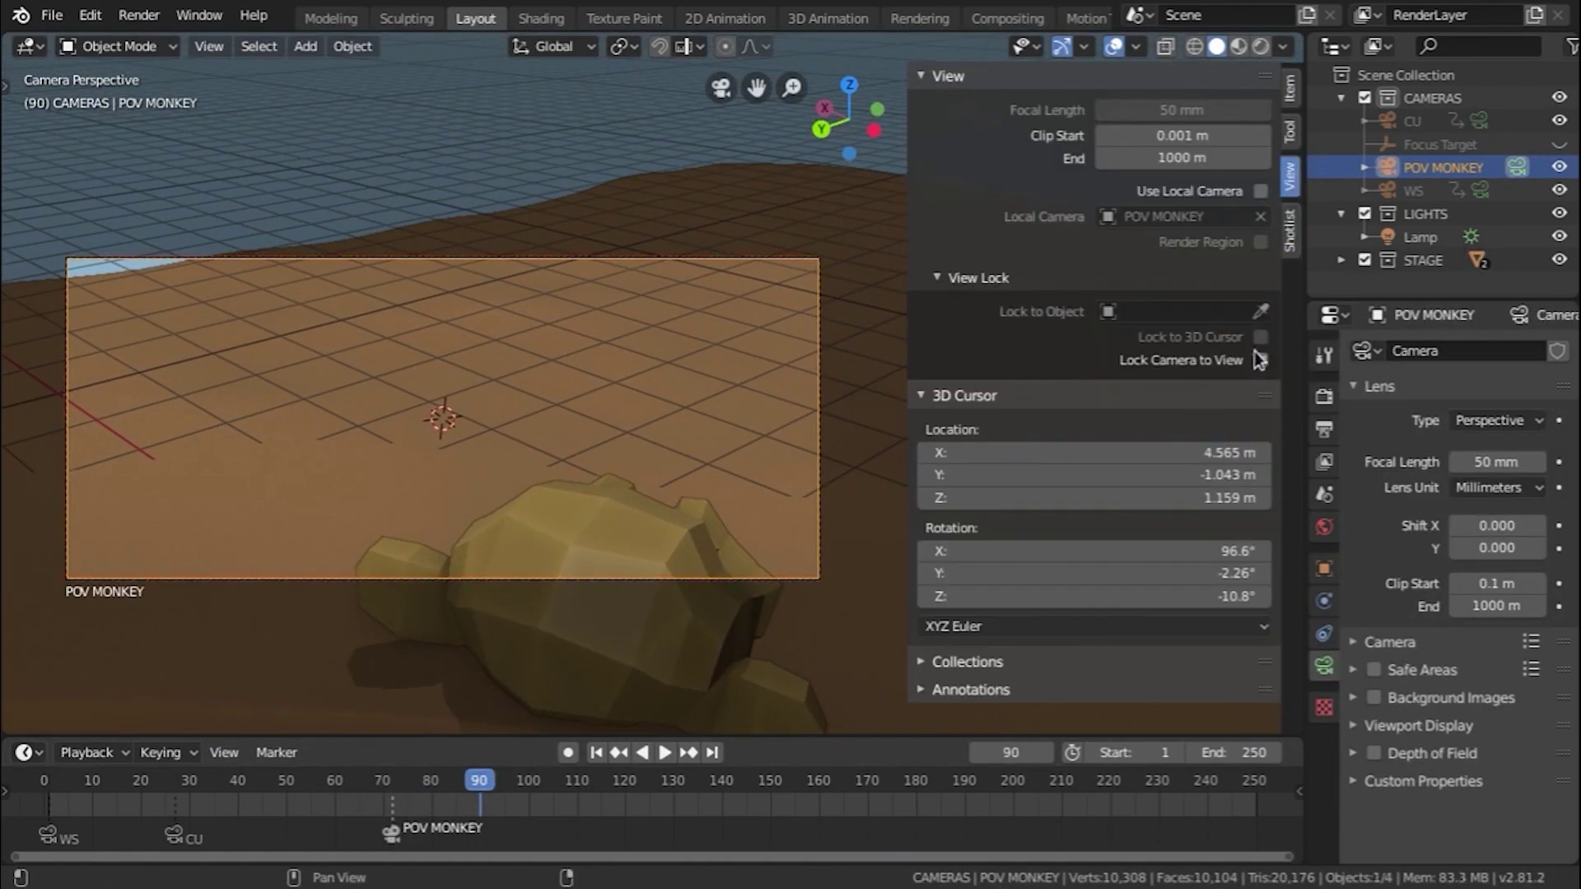
left_click(1260, 360)
key("n")
middle_click_drag(511, 346, 413, 469)
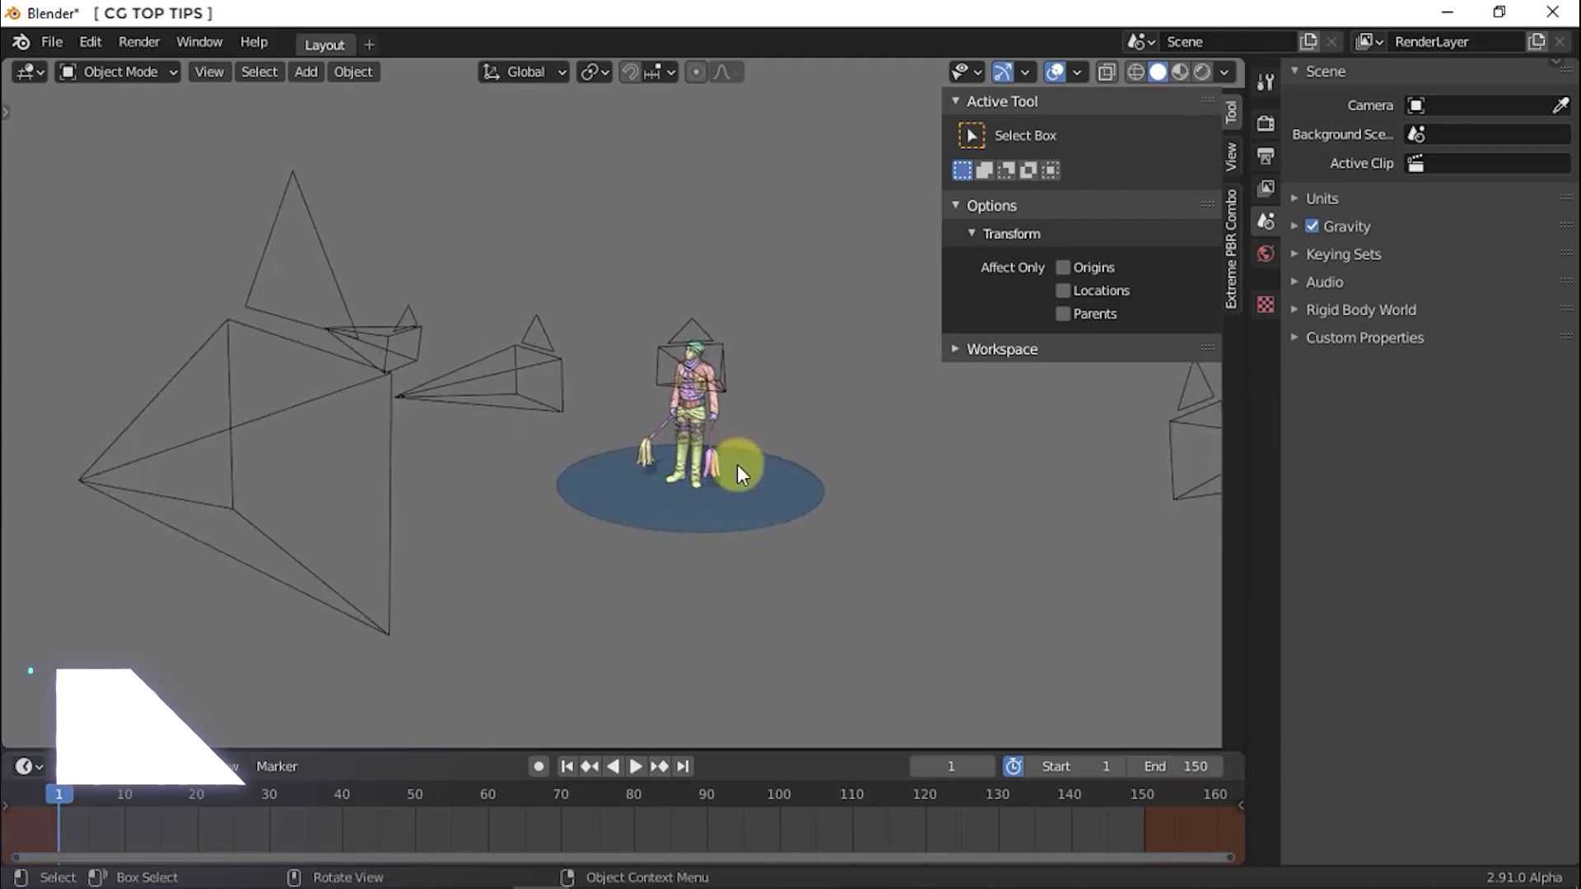
Add a camera aligned to the current view of the figure and enable Camera to View locking.
left_click(305, 72)
left_click(378, 442)
key("ctrl+alt+0")
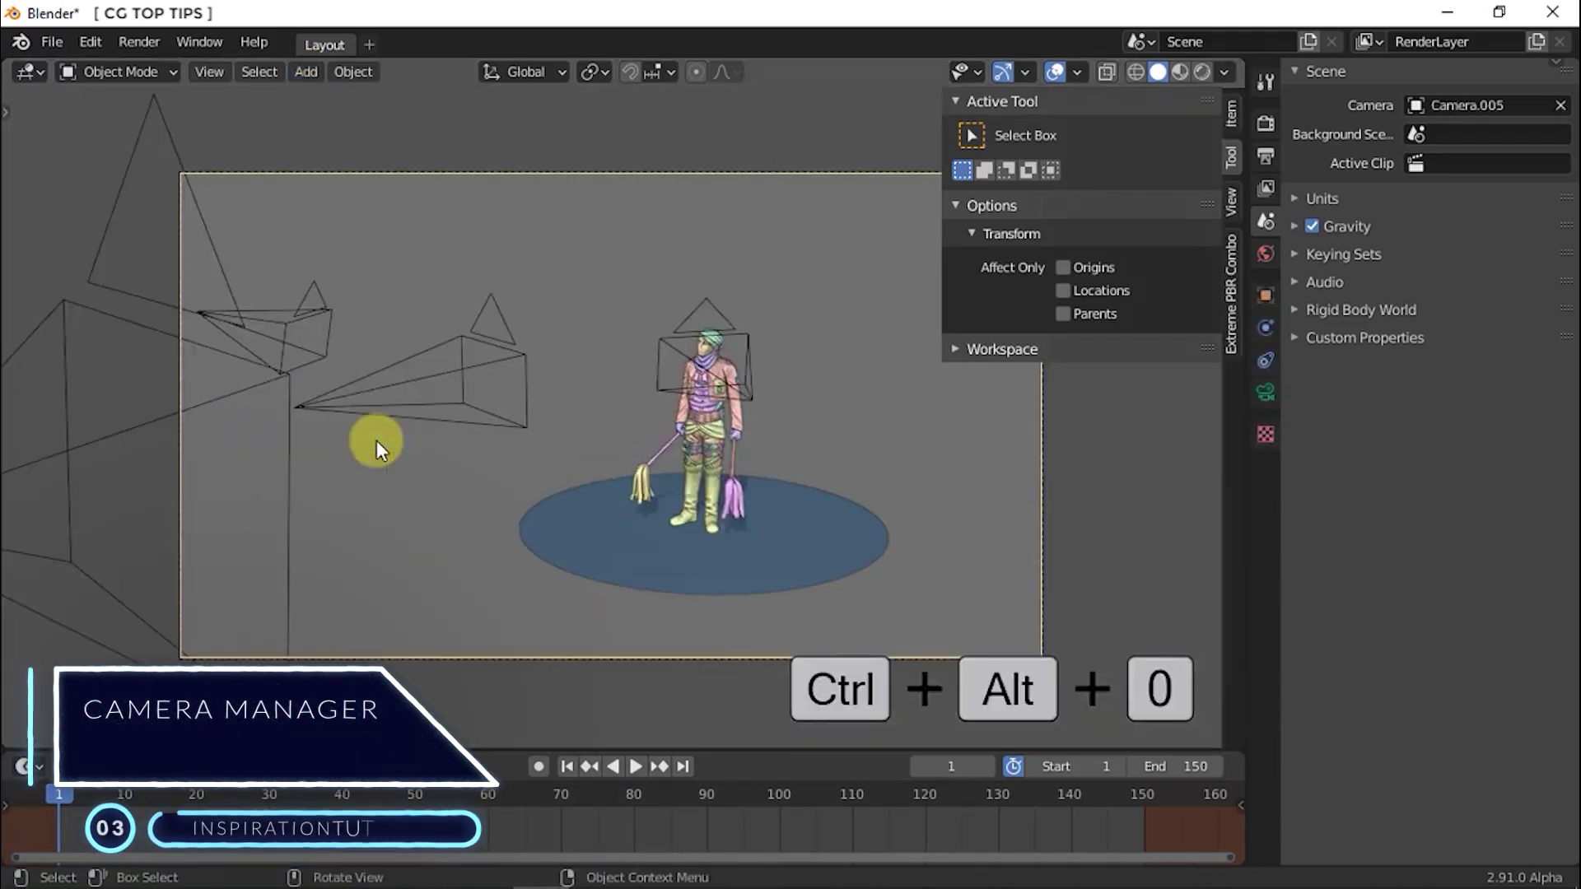
left_click(1230, 201)
left_click(1081, 382)
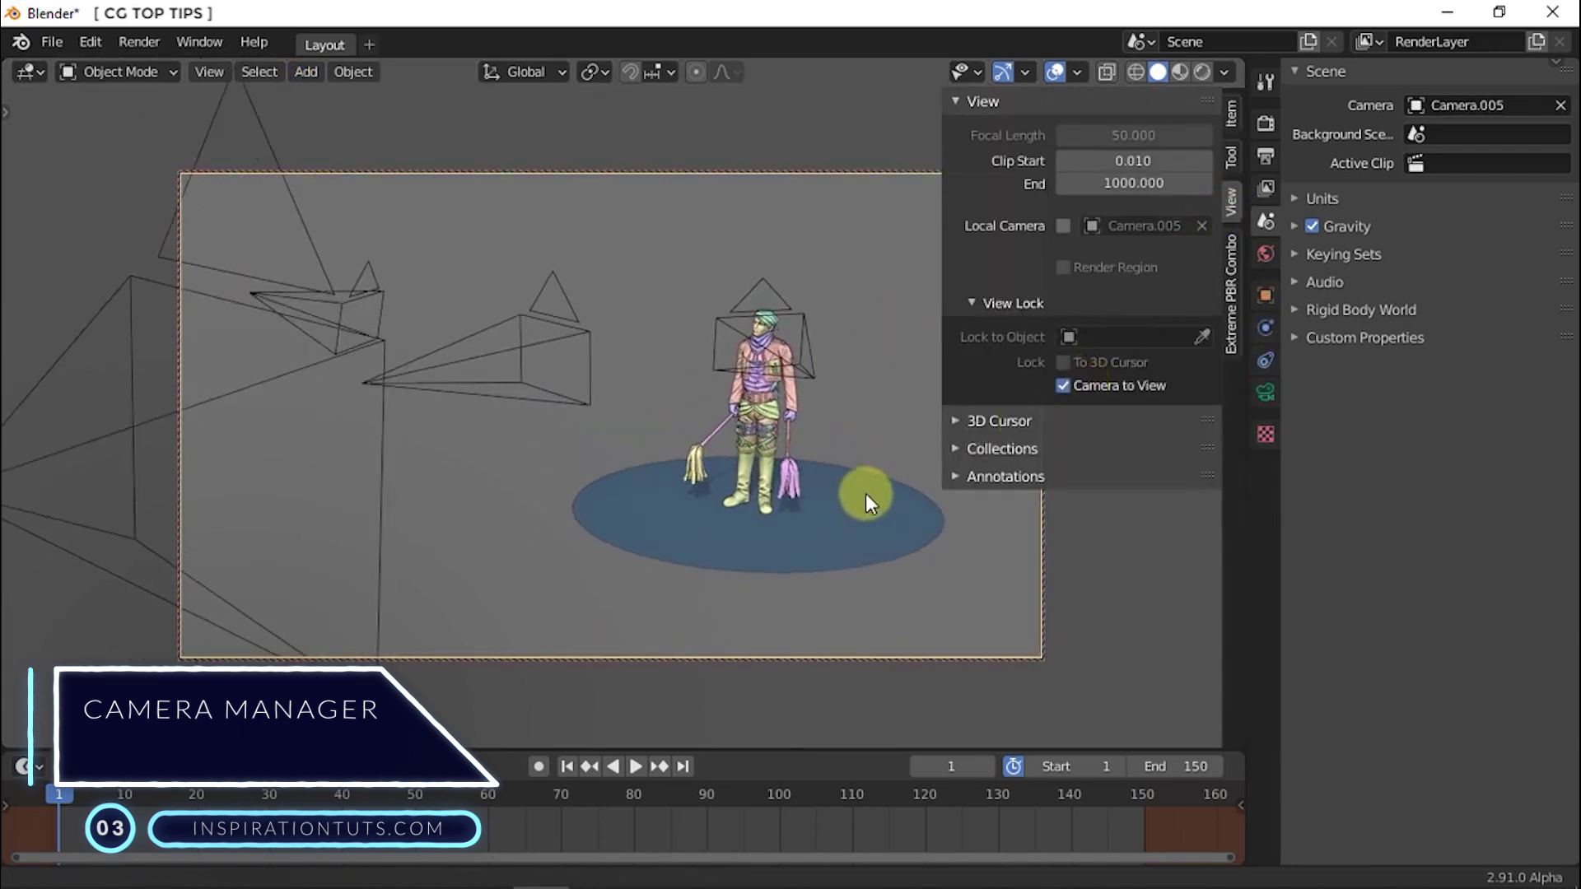
Preview the figure through the existing cameras by switching the scene's active camera from Camera.004 down to Camera.
left_click(1433, 105)
left_click(1357, 231)
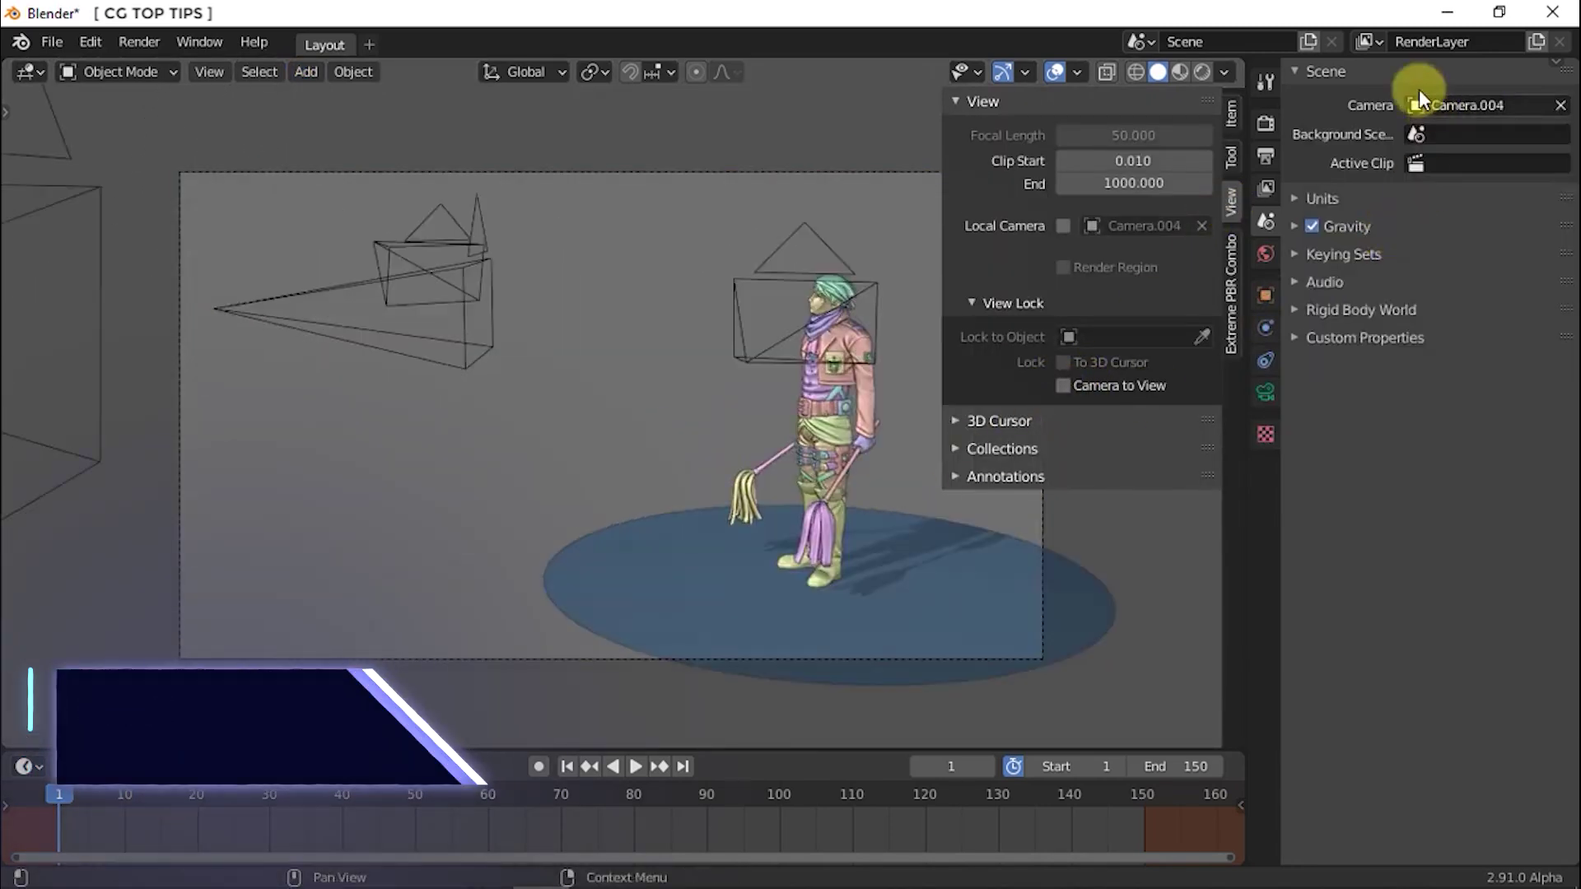
left_click(1413, 104)
left_click(1417, 202)
left_click(1414, 104)
left_click(1408, 162)
left_click(1412, 105)
left_click(1403, 138)
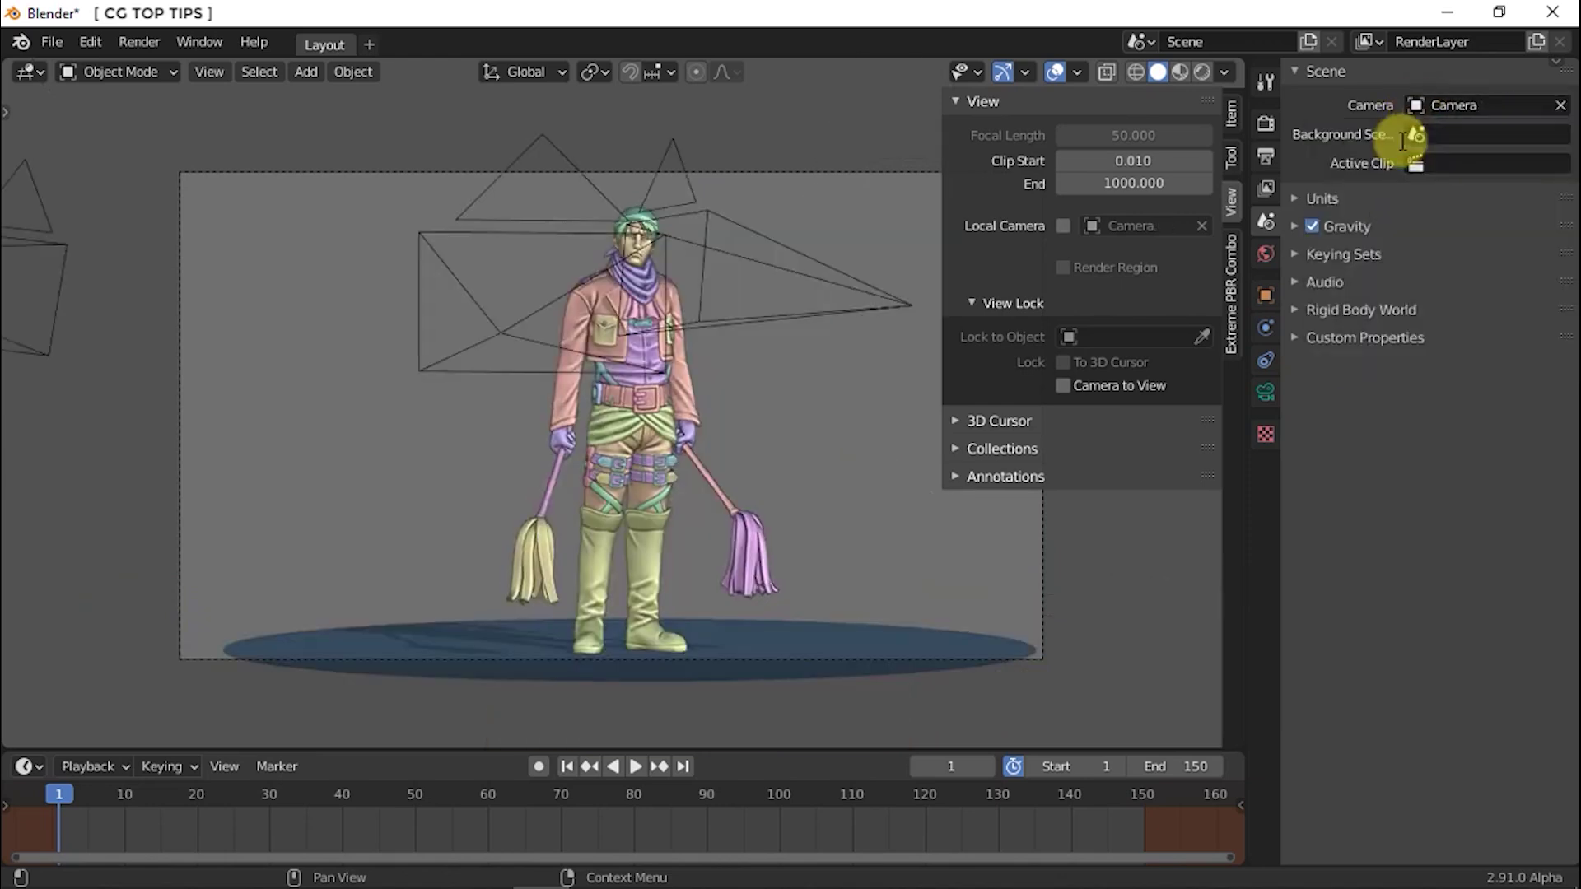
Add a timeline marker at frame 1 bound to the active camera and delete it again.
left_click(305, 766)
left_click(333, 740)
left_click(285, 766)
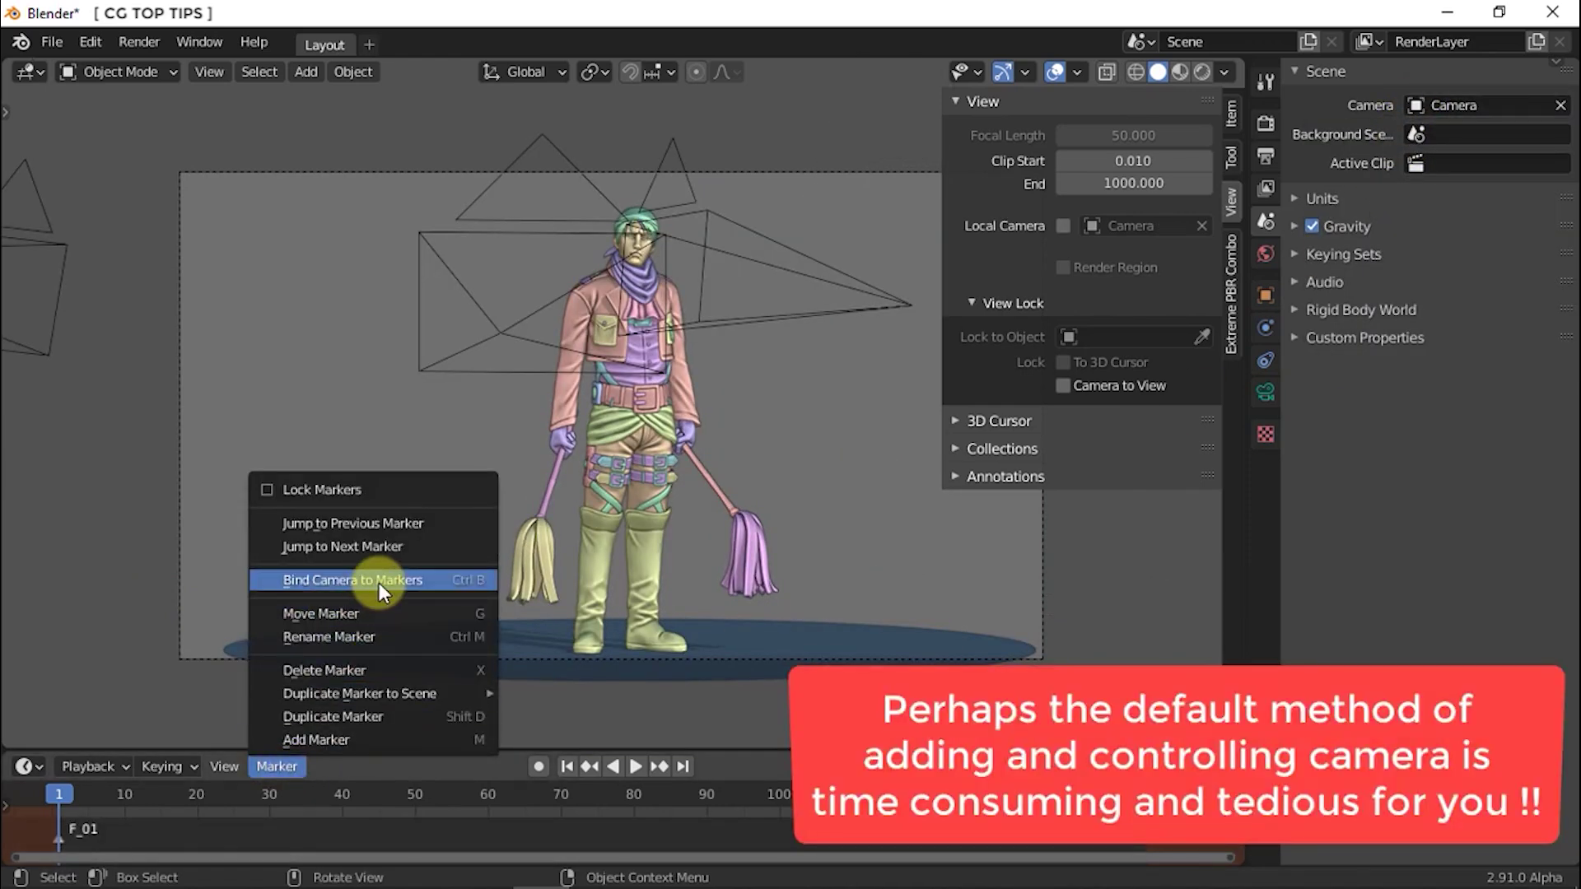
left_click(379, 580)
left_click(62, 831)
key("Delete")
Install the Render Button.py add-on from the Tutorial (D:) drive and close the preferences.
left_click(90, 41)
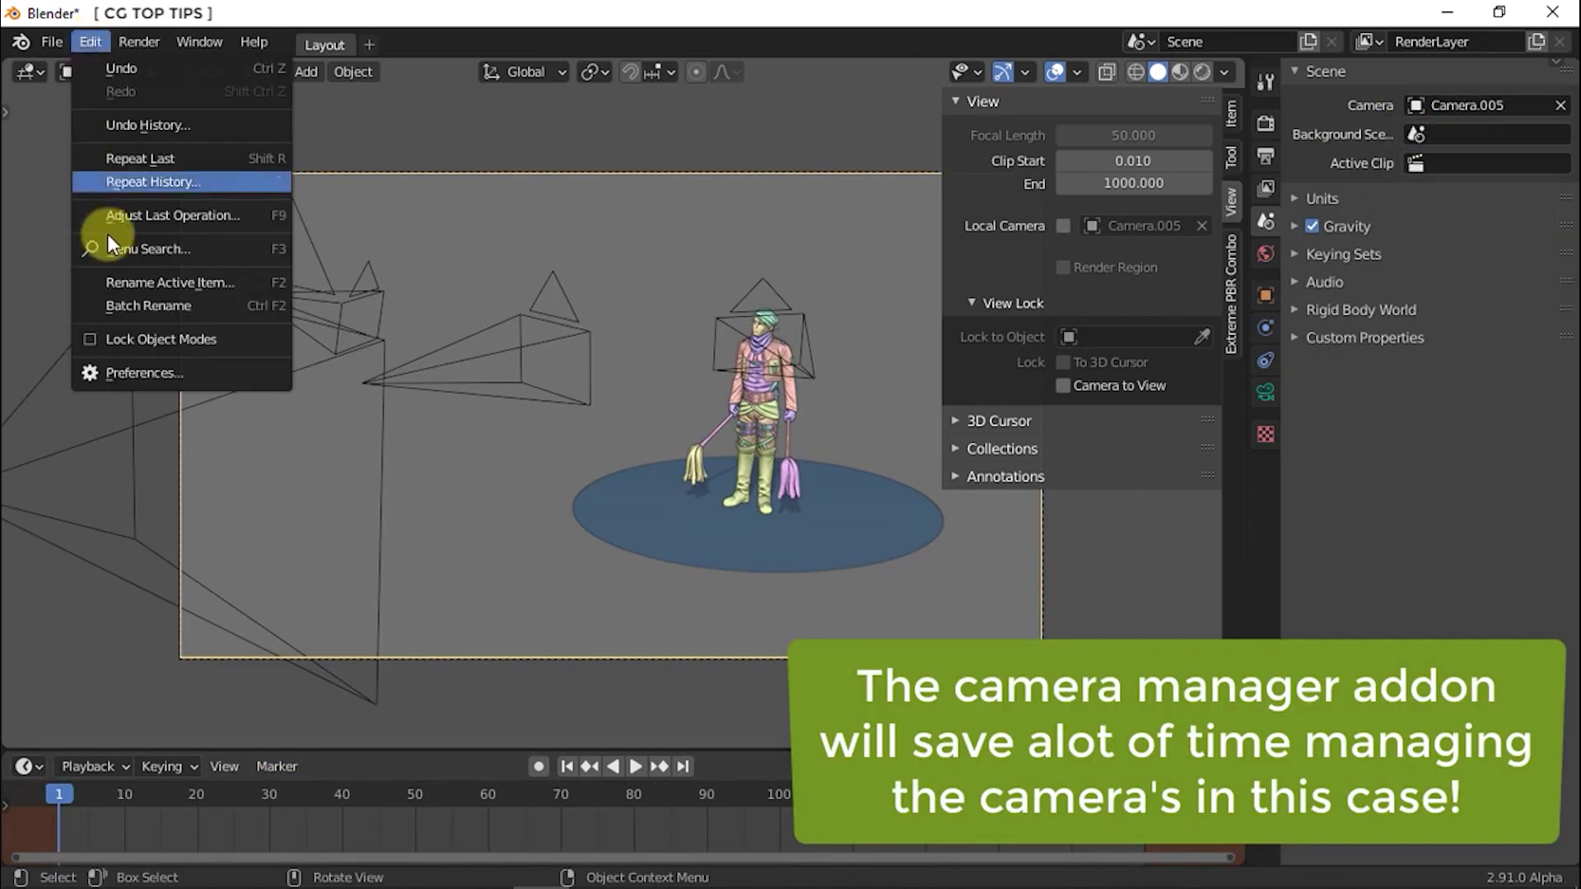
left_click(136, 370)
left_click(586, 130)
left_click(714, 337)
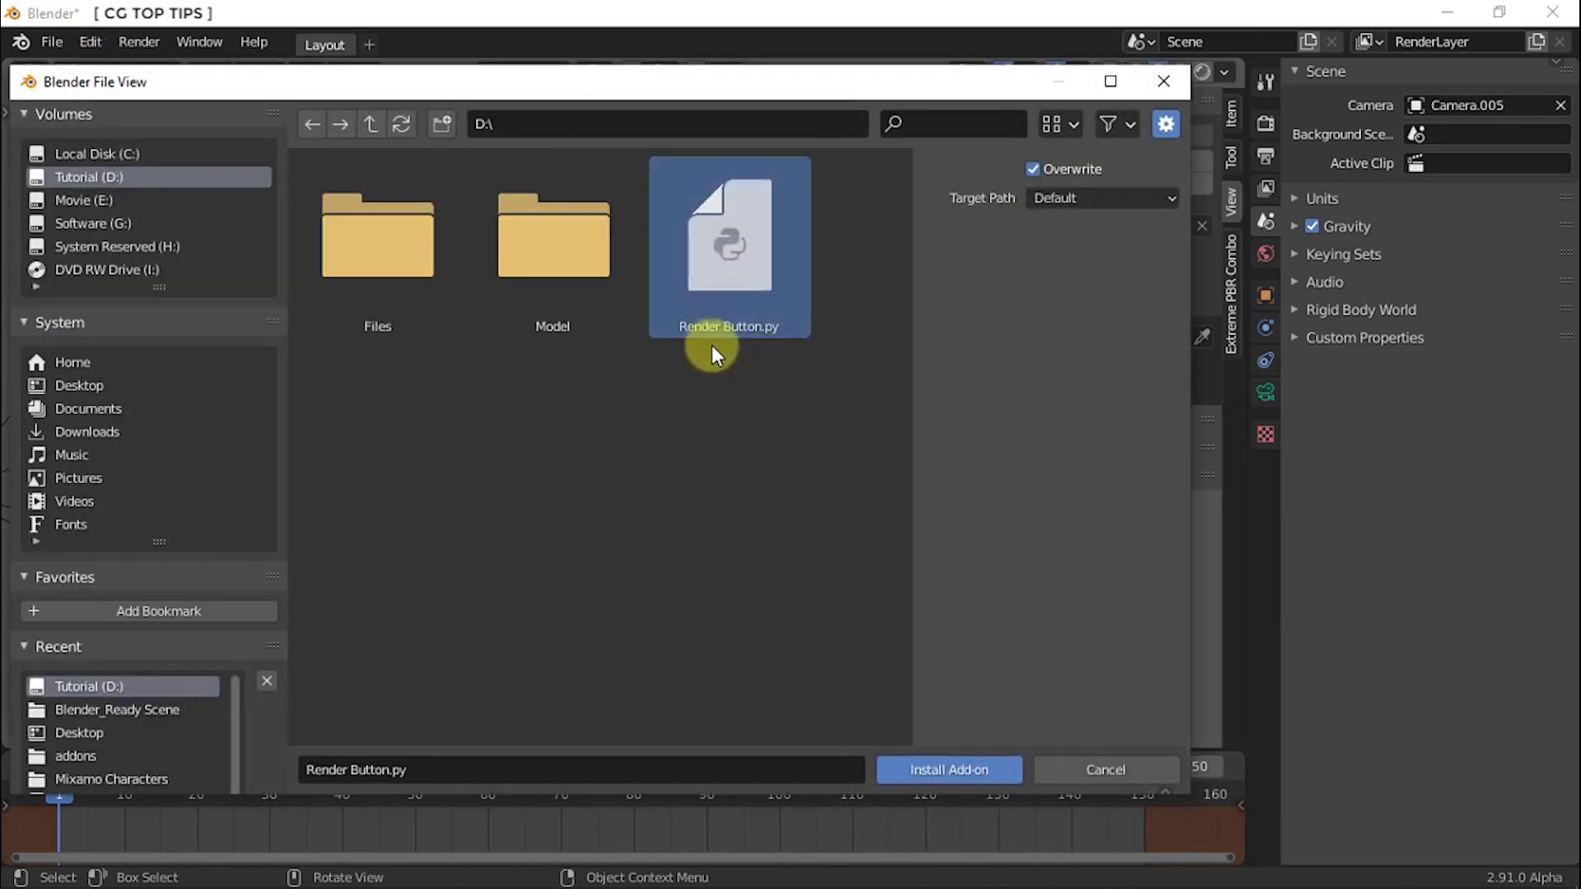
left_click(938, 771)
left_click(744, 96)
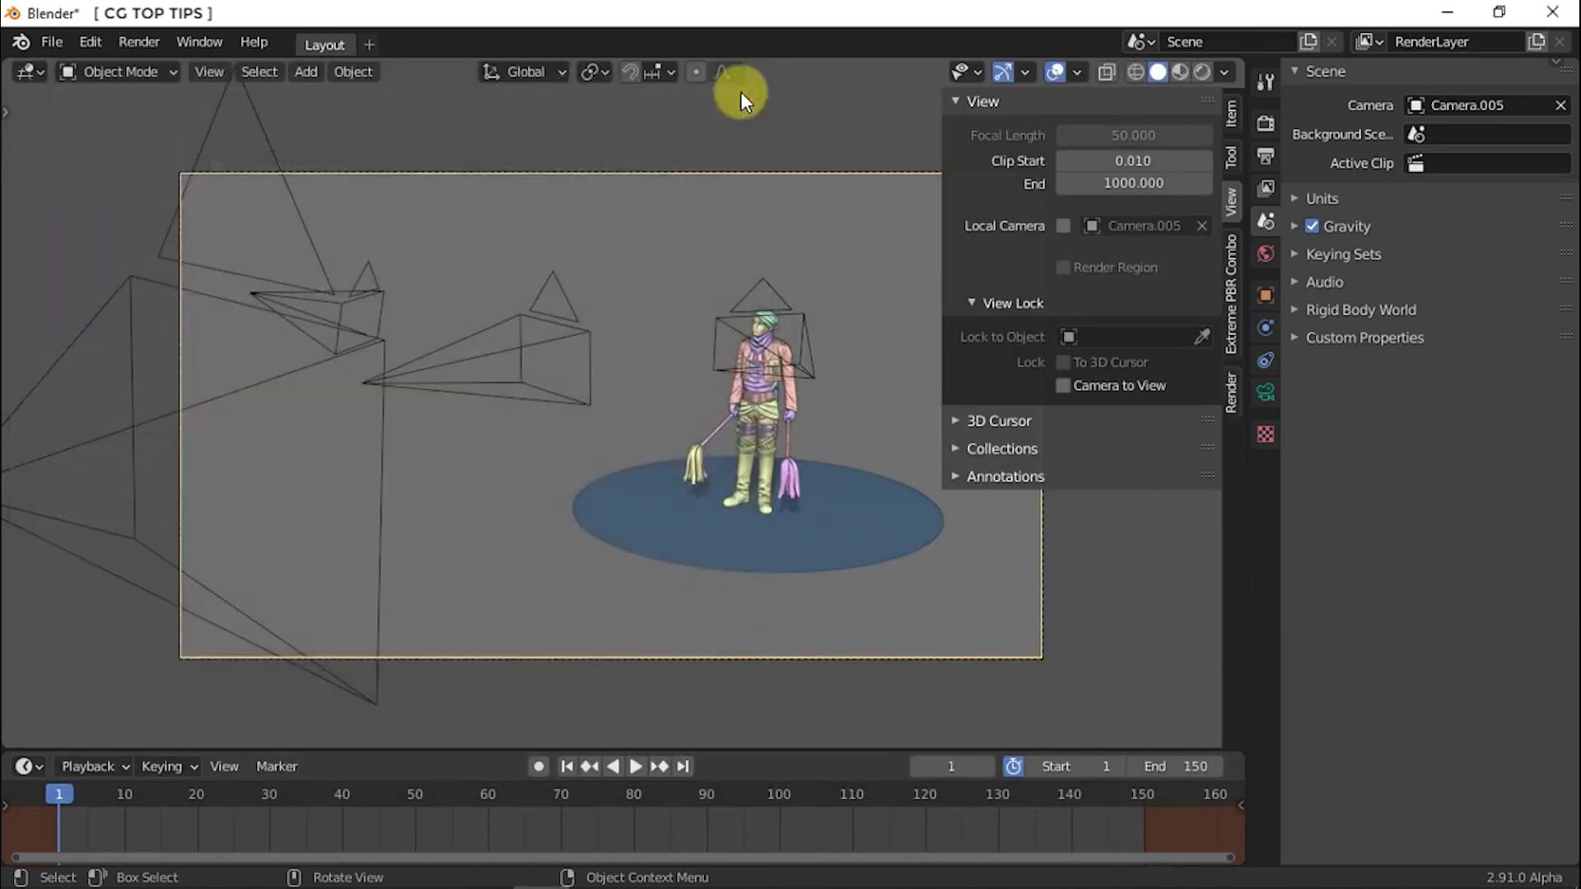
Open the Render add-on's controls and expand the Camera Manager section.
left_click(1233, 392)
left_click_drag(955, 128, 1003, 103)
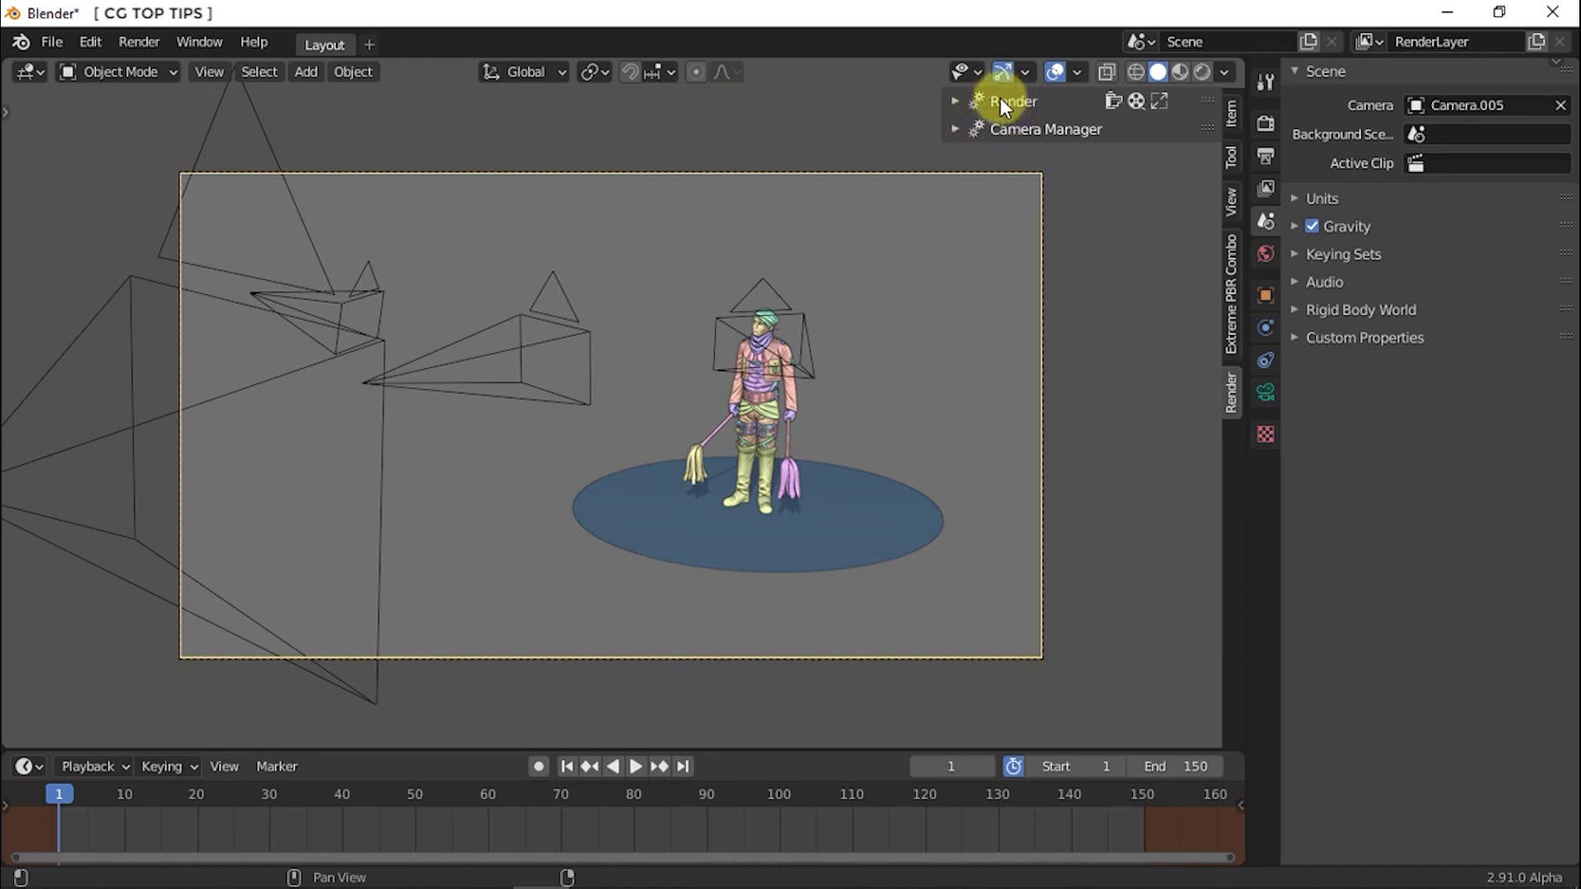
left_click(975, 132)
Add a camera to the current view with Camera Manager and adjust its framing using Lock Camera.
middle_click_drag(547, 427, 960, 403)
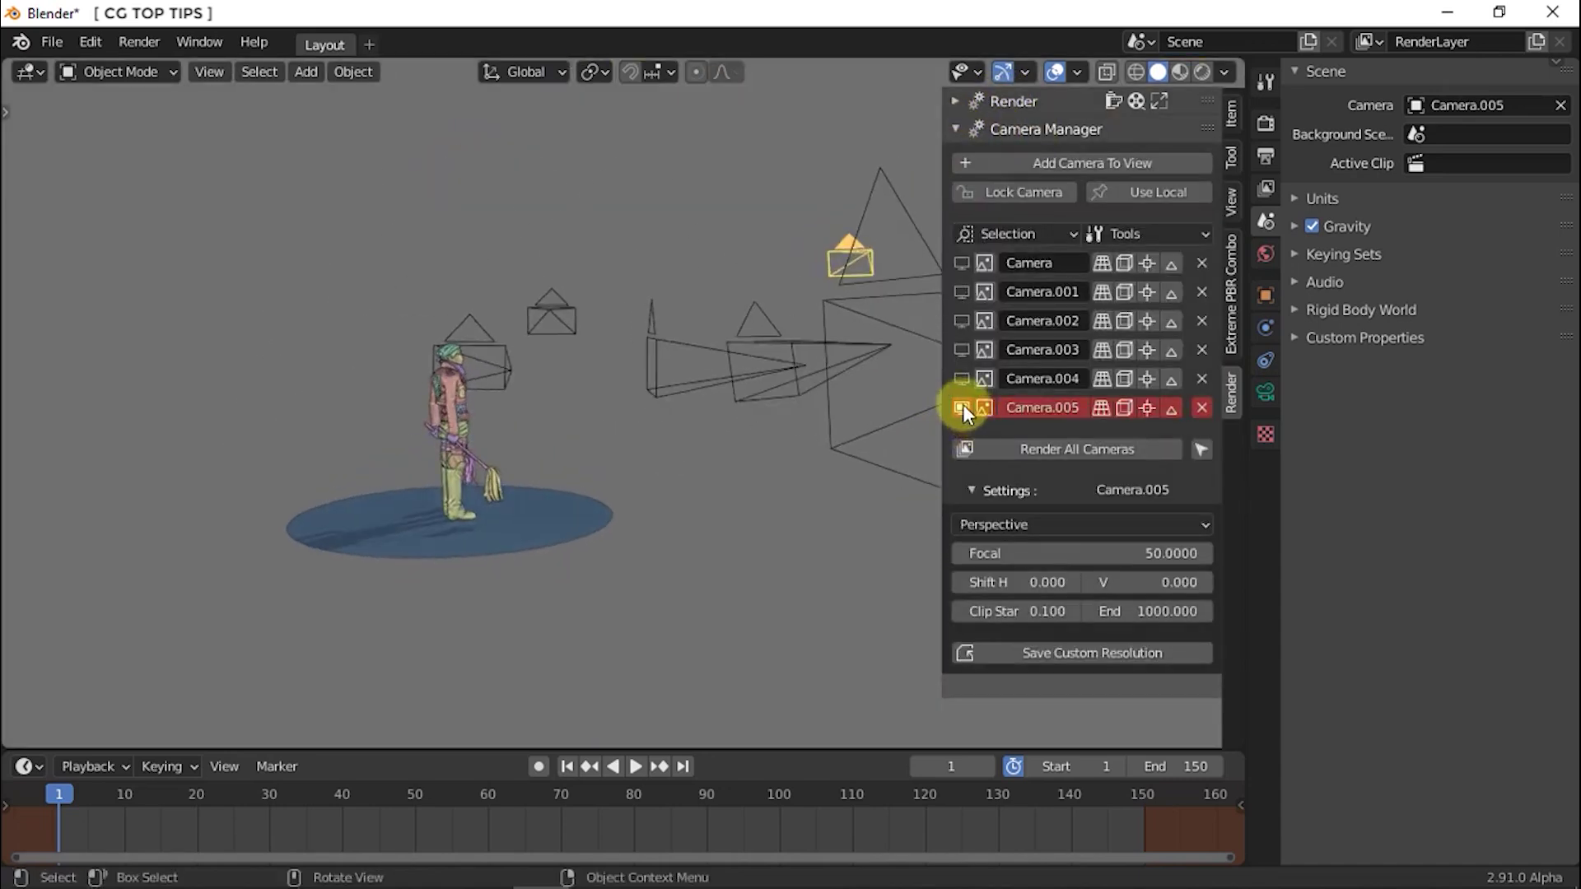
left_click(1076, 161)
left_click(999, 200)
middle_click_drag(626, 387, 870, 287)
left_click(996, 195)
Preview each camera in Camera Manager, from Camera through Camera.006.
left_click(961, 262)
left_click(962, 292)
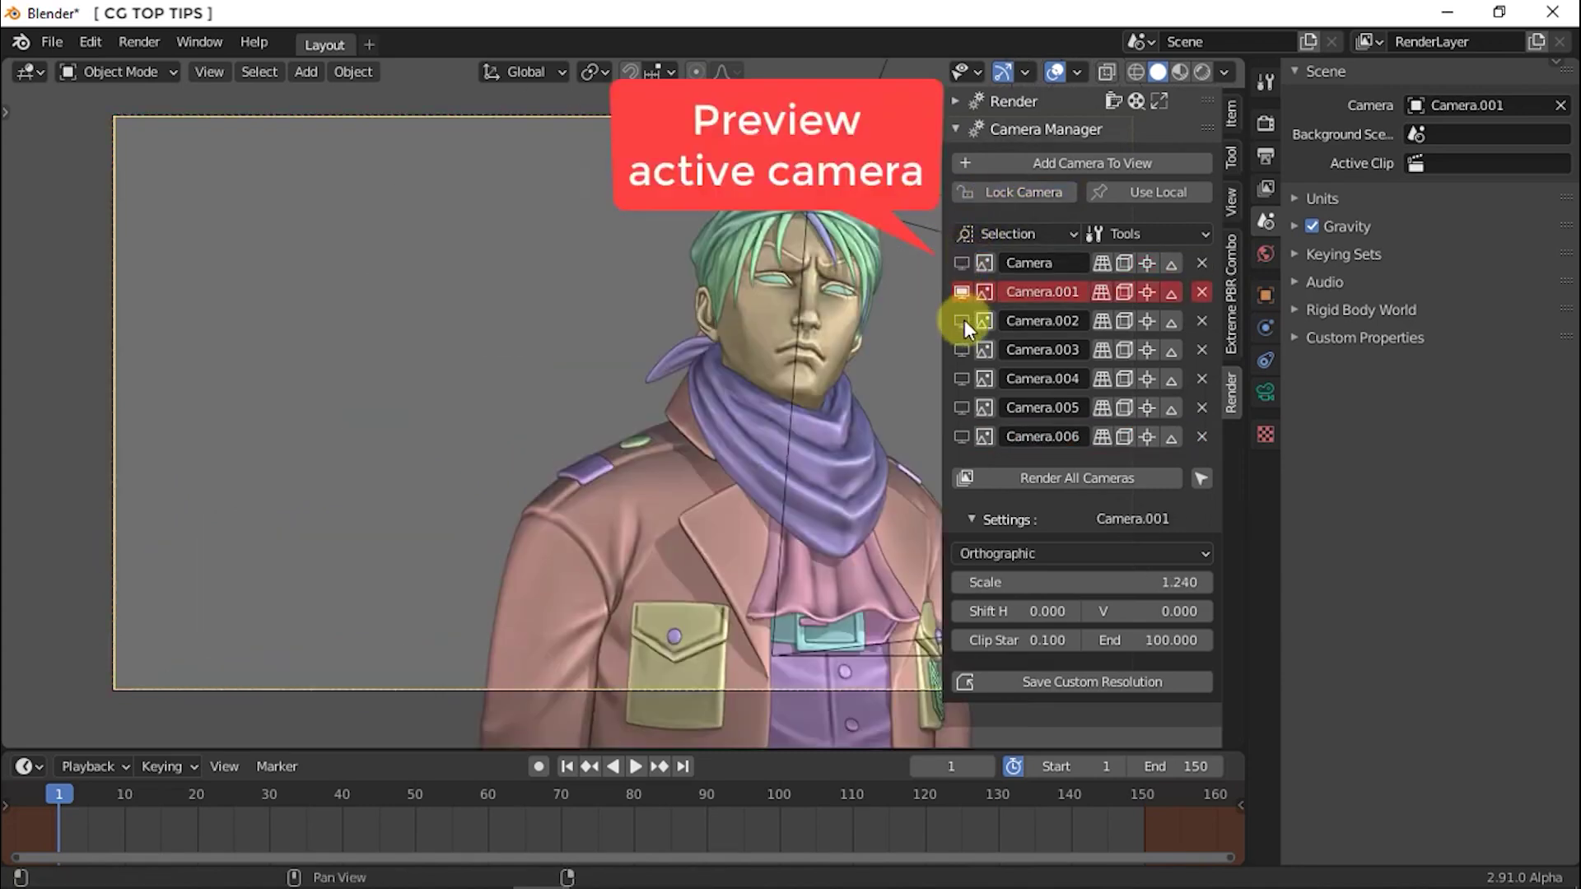
left_click(962, 321)
left_click(962, 349)
left_click(962, 378)
left_click(962, 408)
left_click(961, 437)
Align Camera.006 to new viewing angles of the figure with Camera Manager.
middle_click_drag(543, 416, 304, 387)
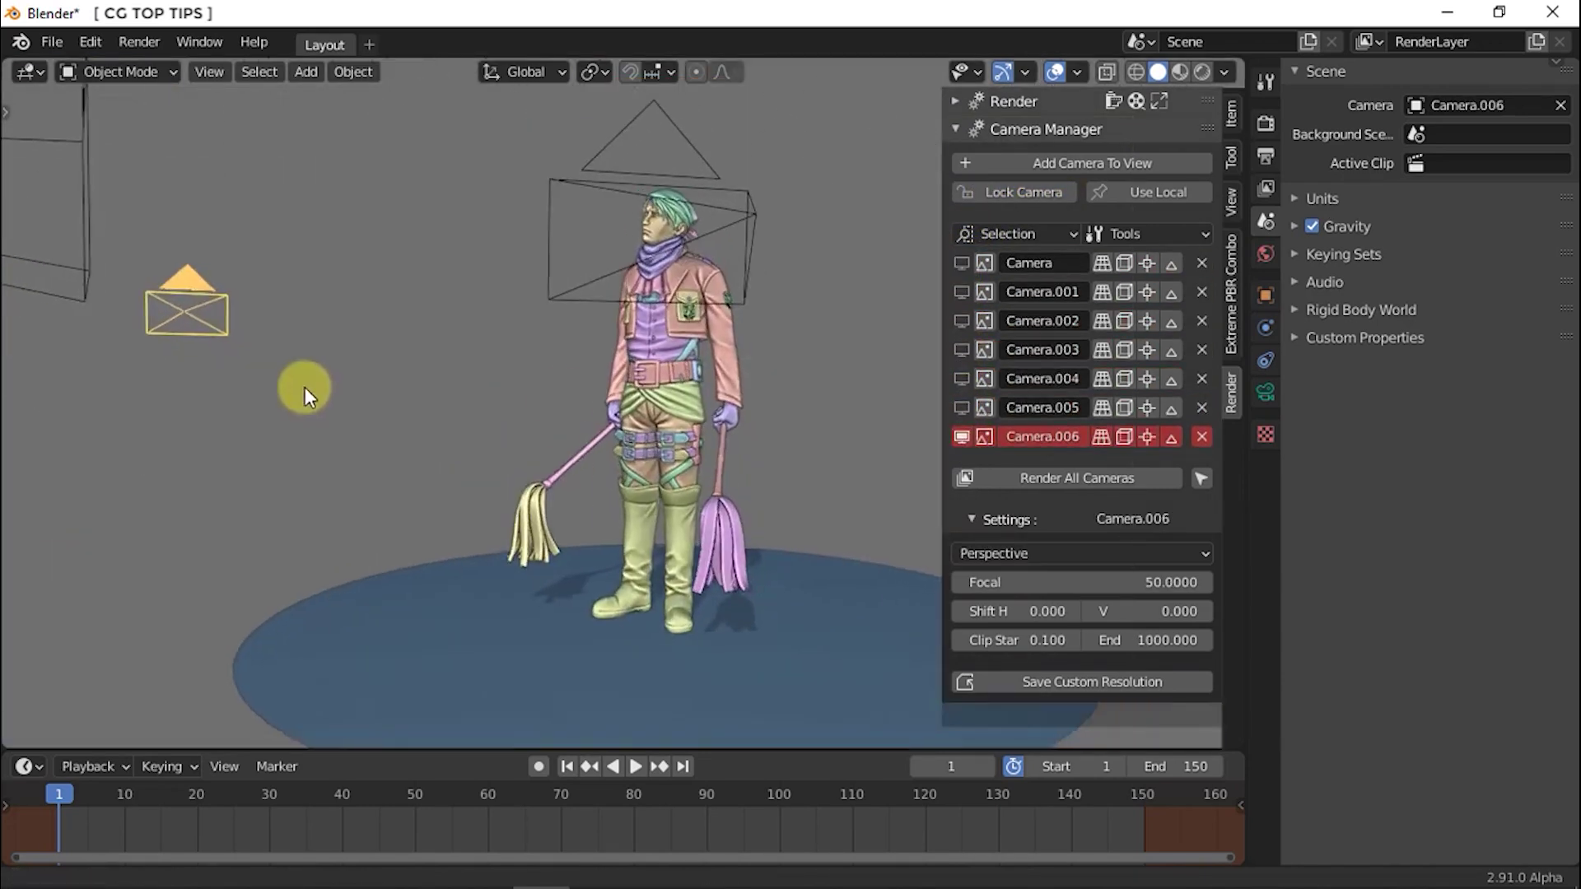
left_click(1105, 436)
middle_click_drag(513, 423, 823, 445)
left_click(1105, 436)
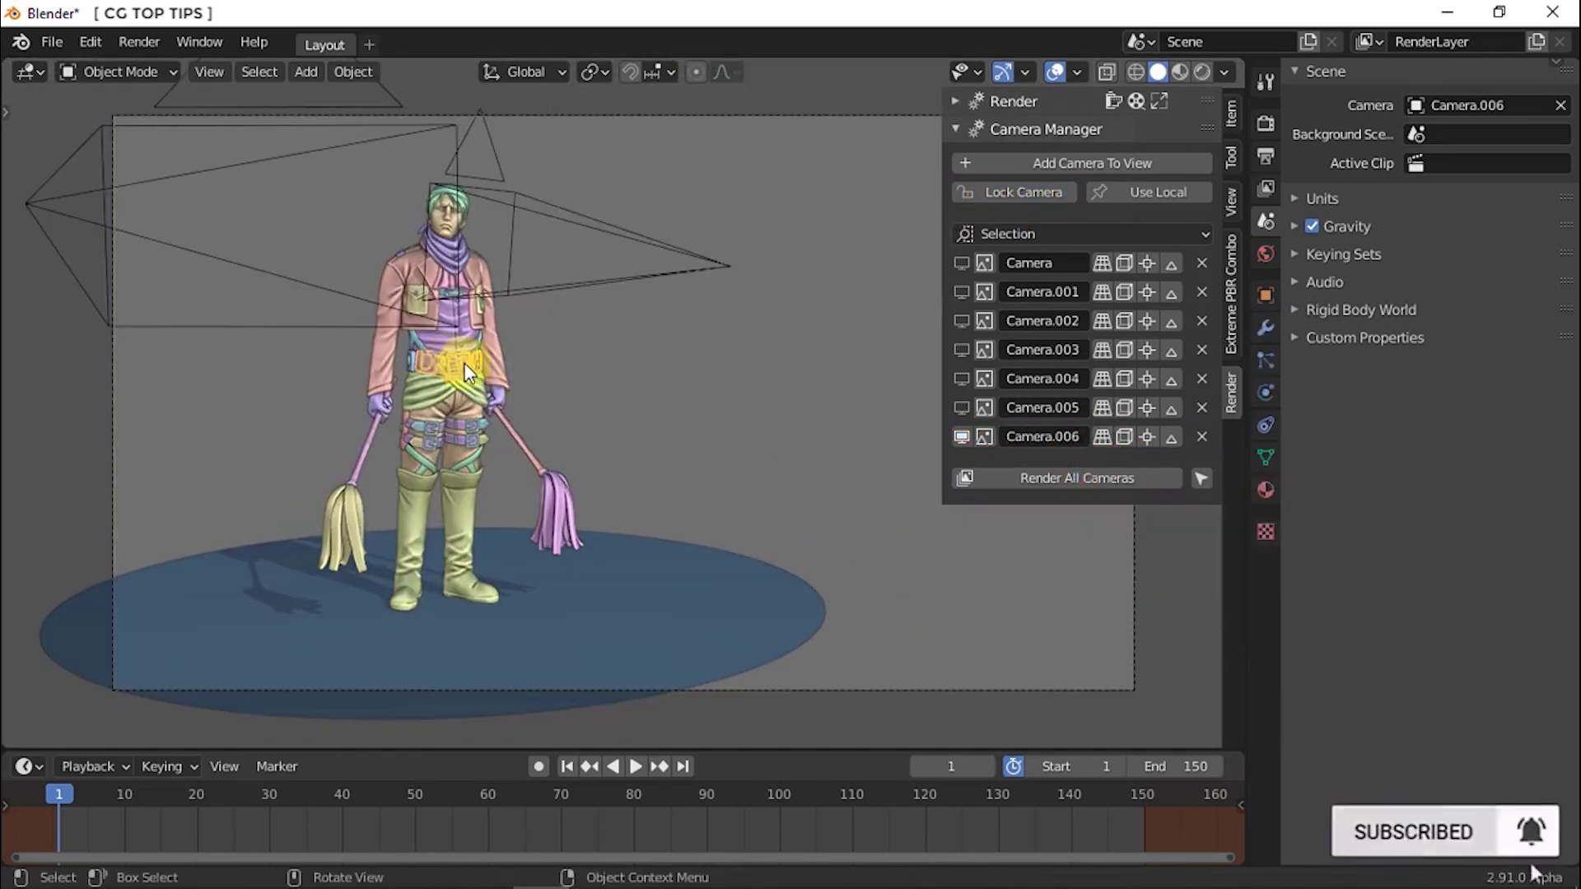
Align Camera.006's view to the figure's belt and head, adjusting the framing with Lock Camera.
left_click(1124, 437)
left_click(1029, 195)
scroll(677, 371, "down", 5)
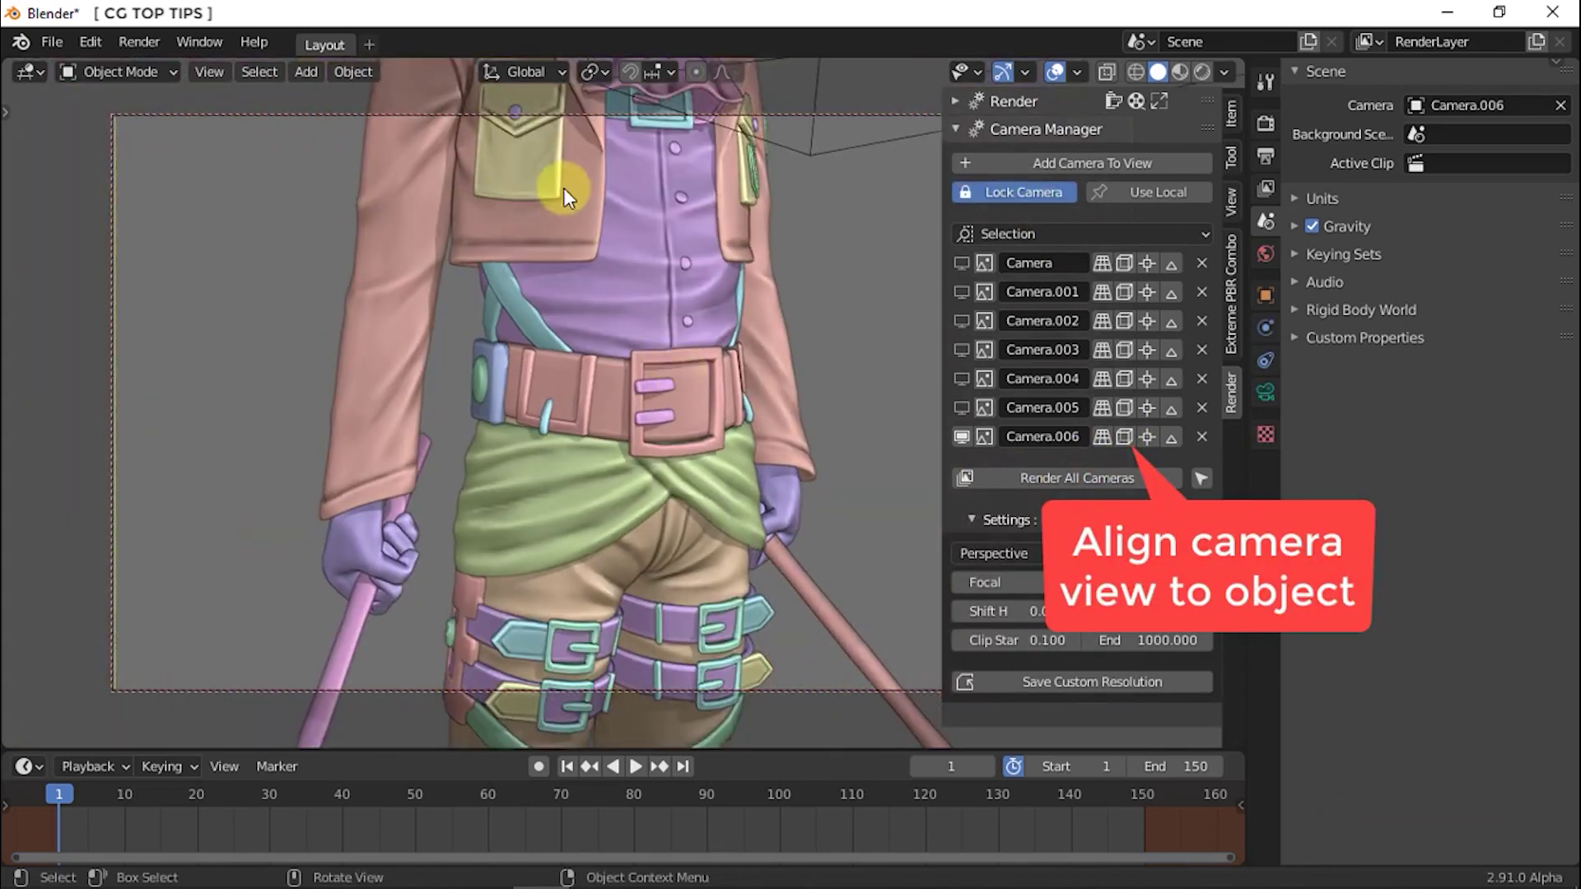
left_click(1124, 437)
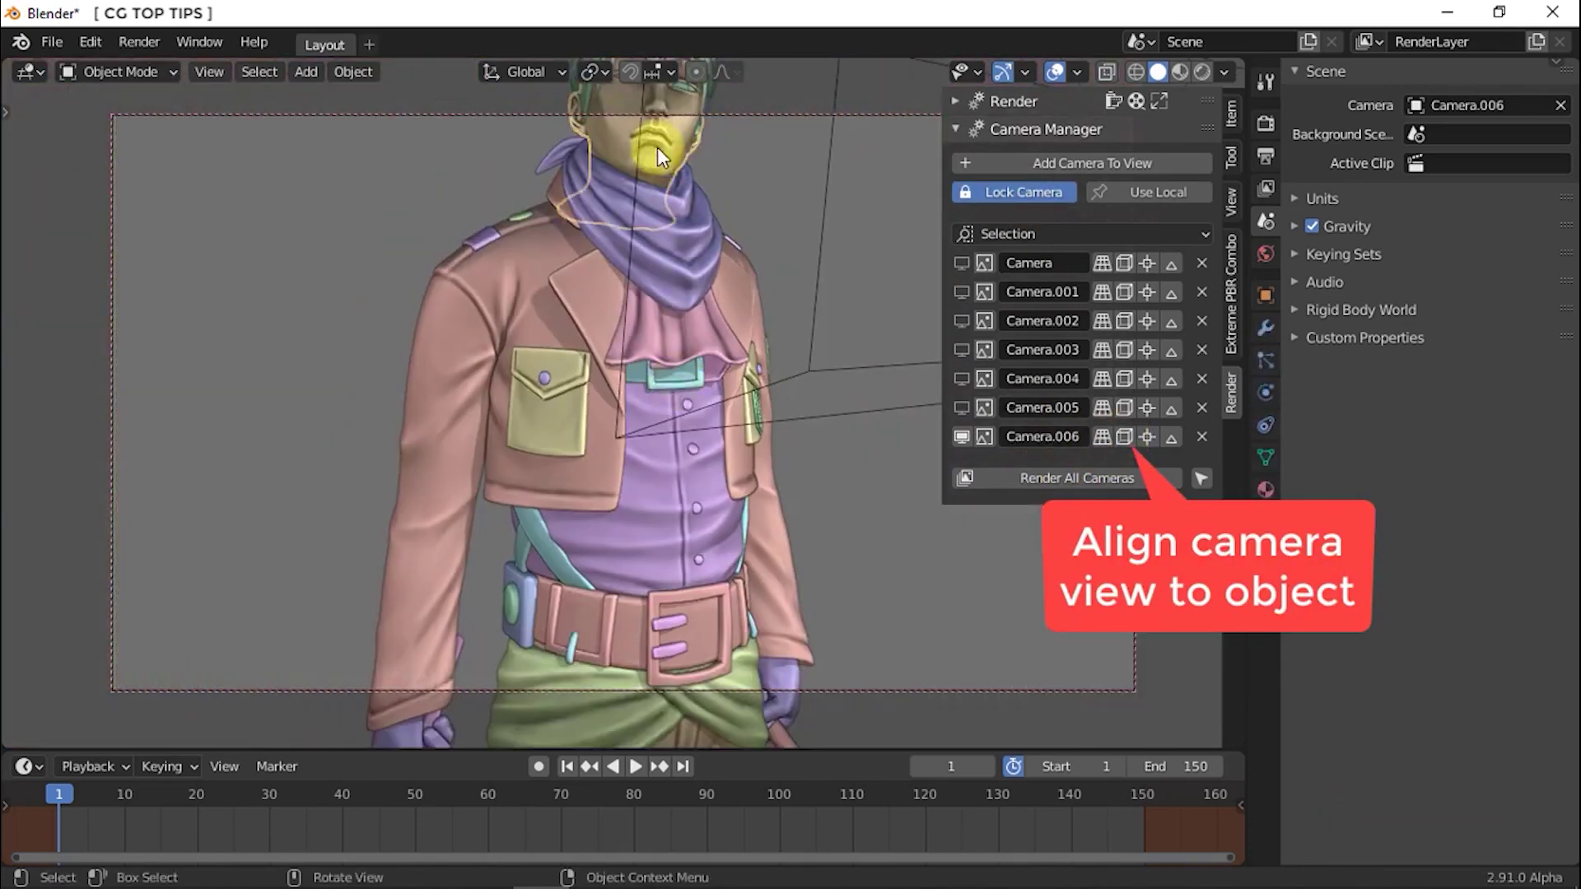
left_click(1013, 192)
left_click(961, 408)
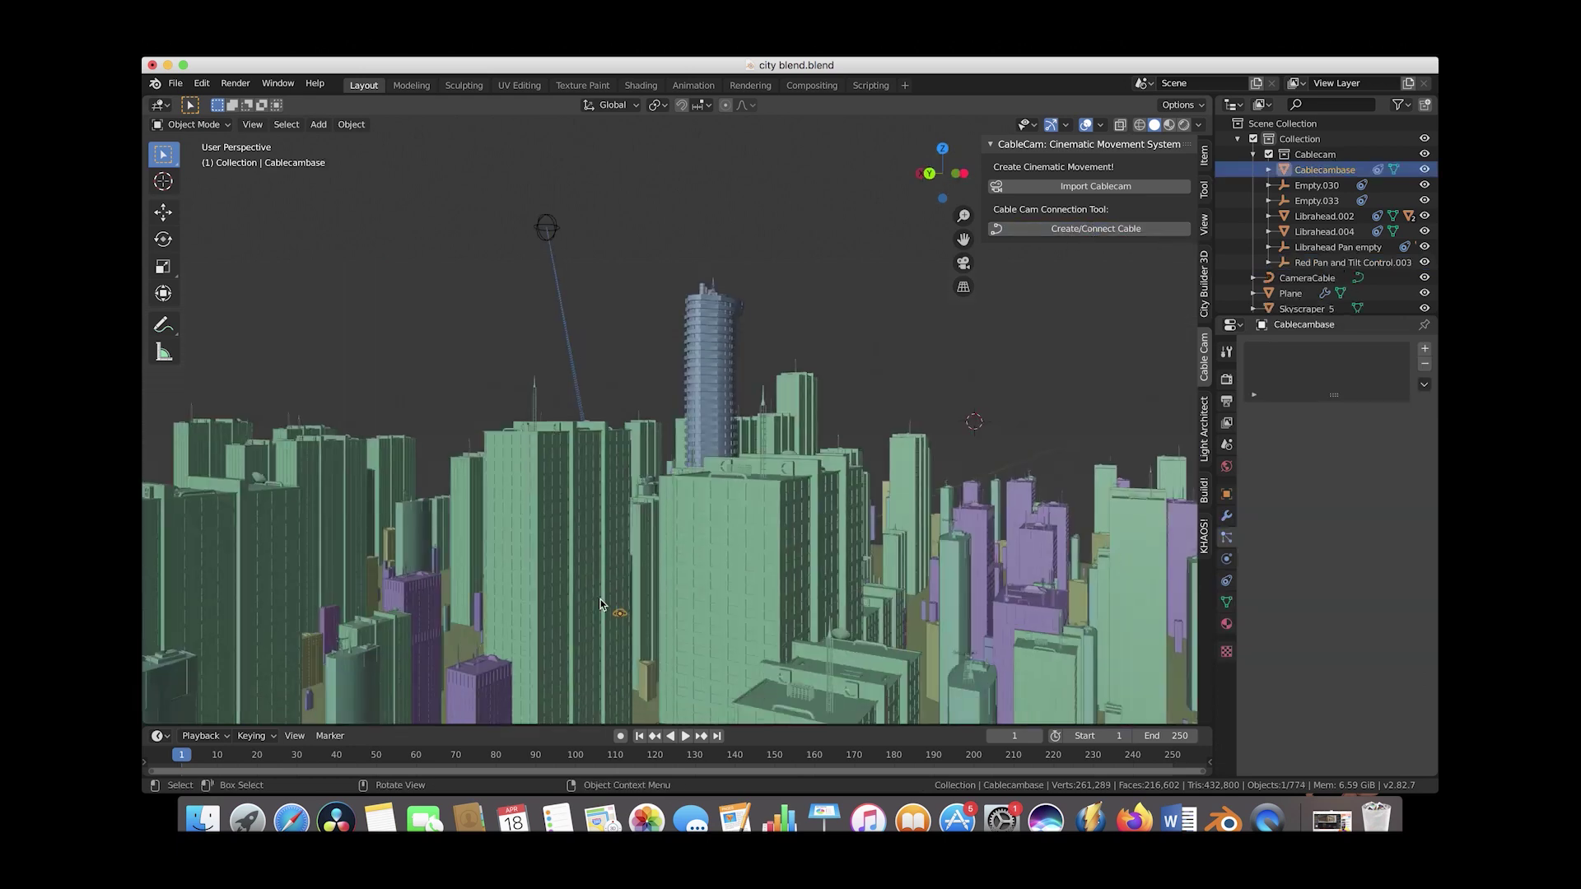
Split the 3D viewport in the city scene and set the second view to the active camera.
left_click(1426, 294)
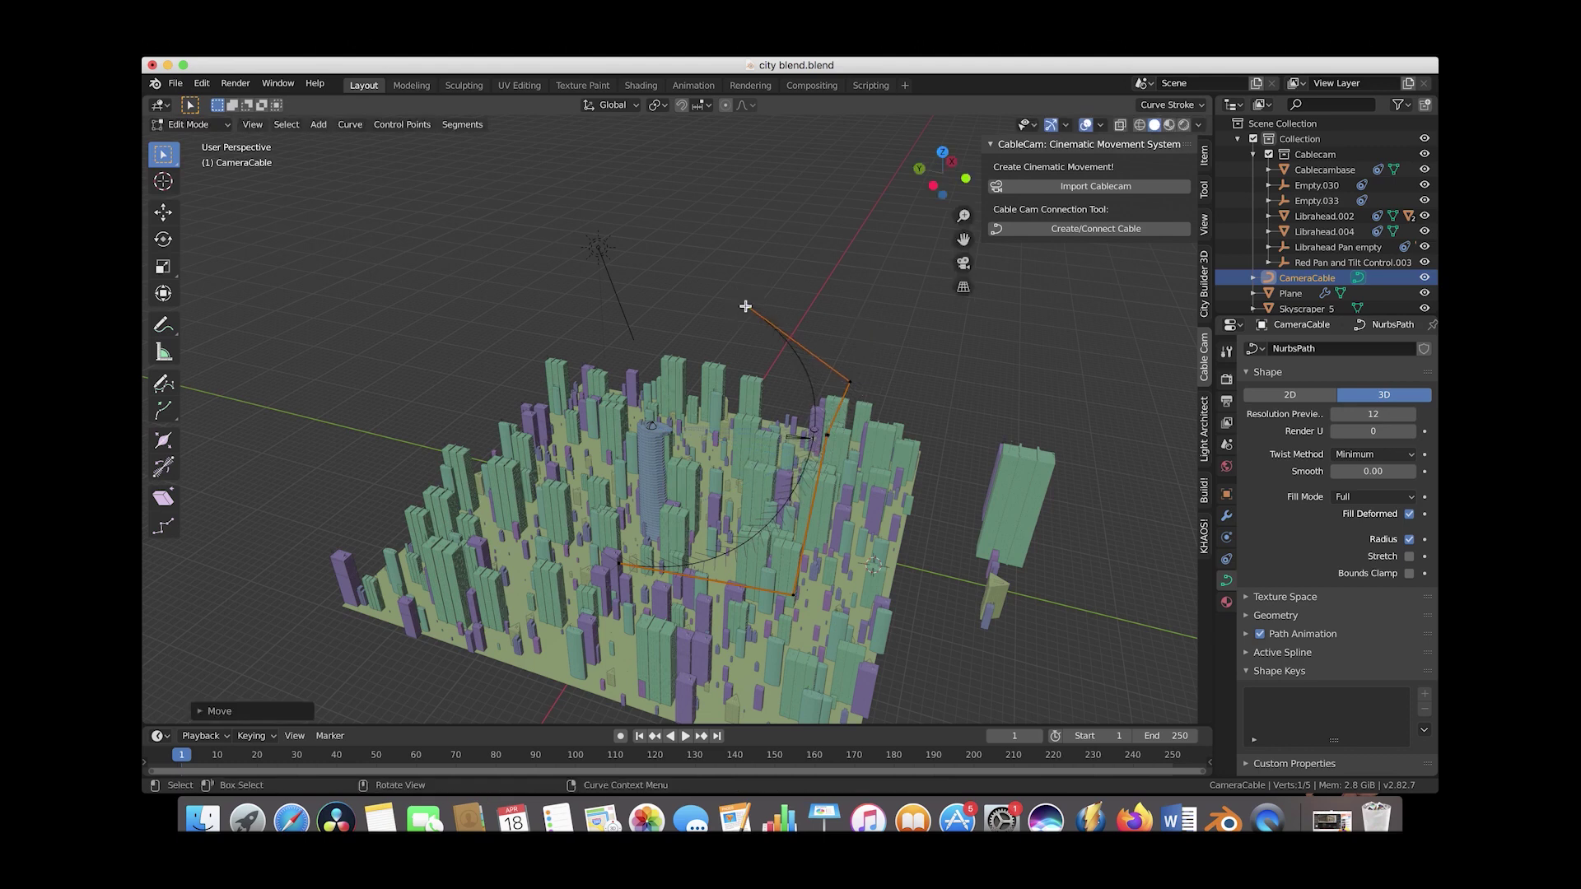
left_click_drag(1216, 98, 919, 107)
left_click(1034, 125)
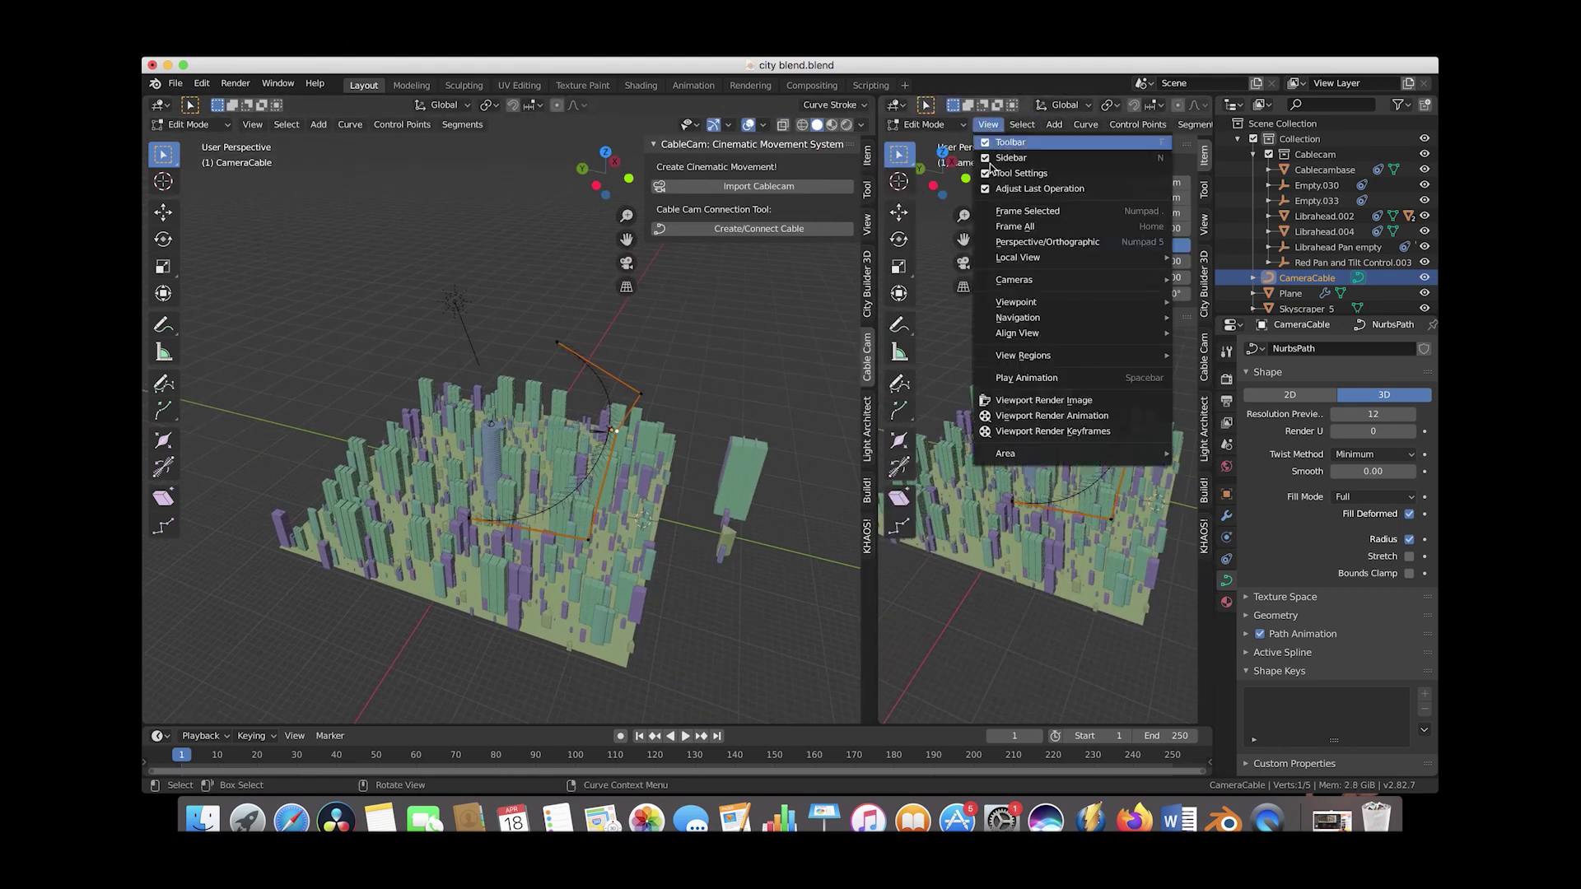
left_click(1070, 313)
Reshape the CameraCable path around the tall tower by moving its control points and return to Object Mode.
middle_click_drag(626, 428, 635, 371)
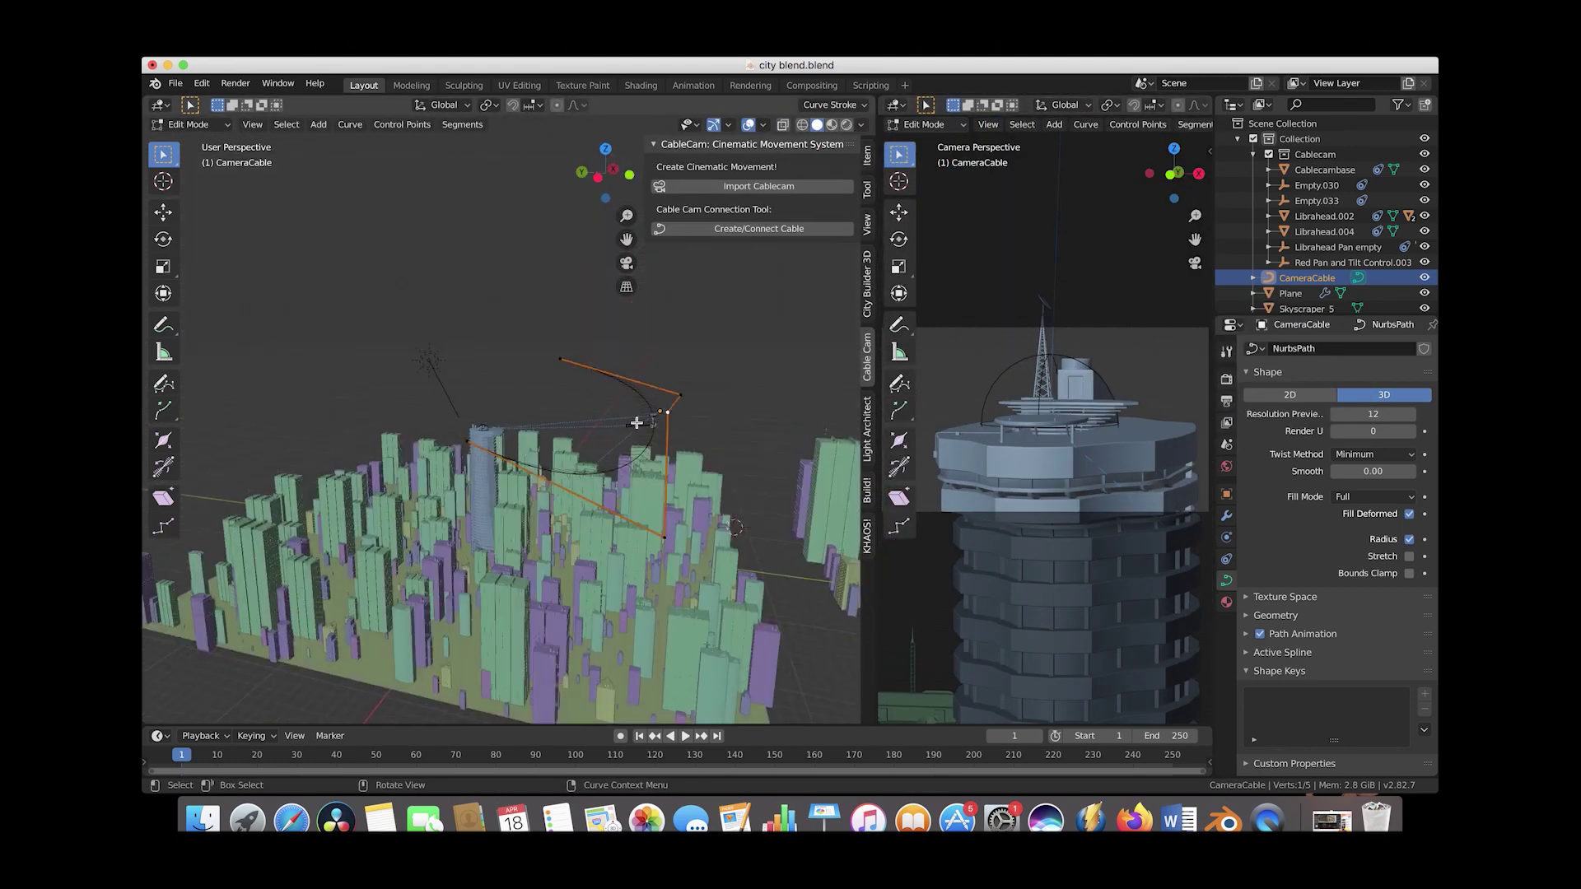
key("g")
mouse_move(610, 425)
middle_mouse_down()
mouse_move(562, 360)
mouse_move(590, 446)
middle_mouse_up()
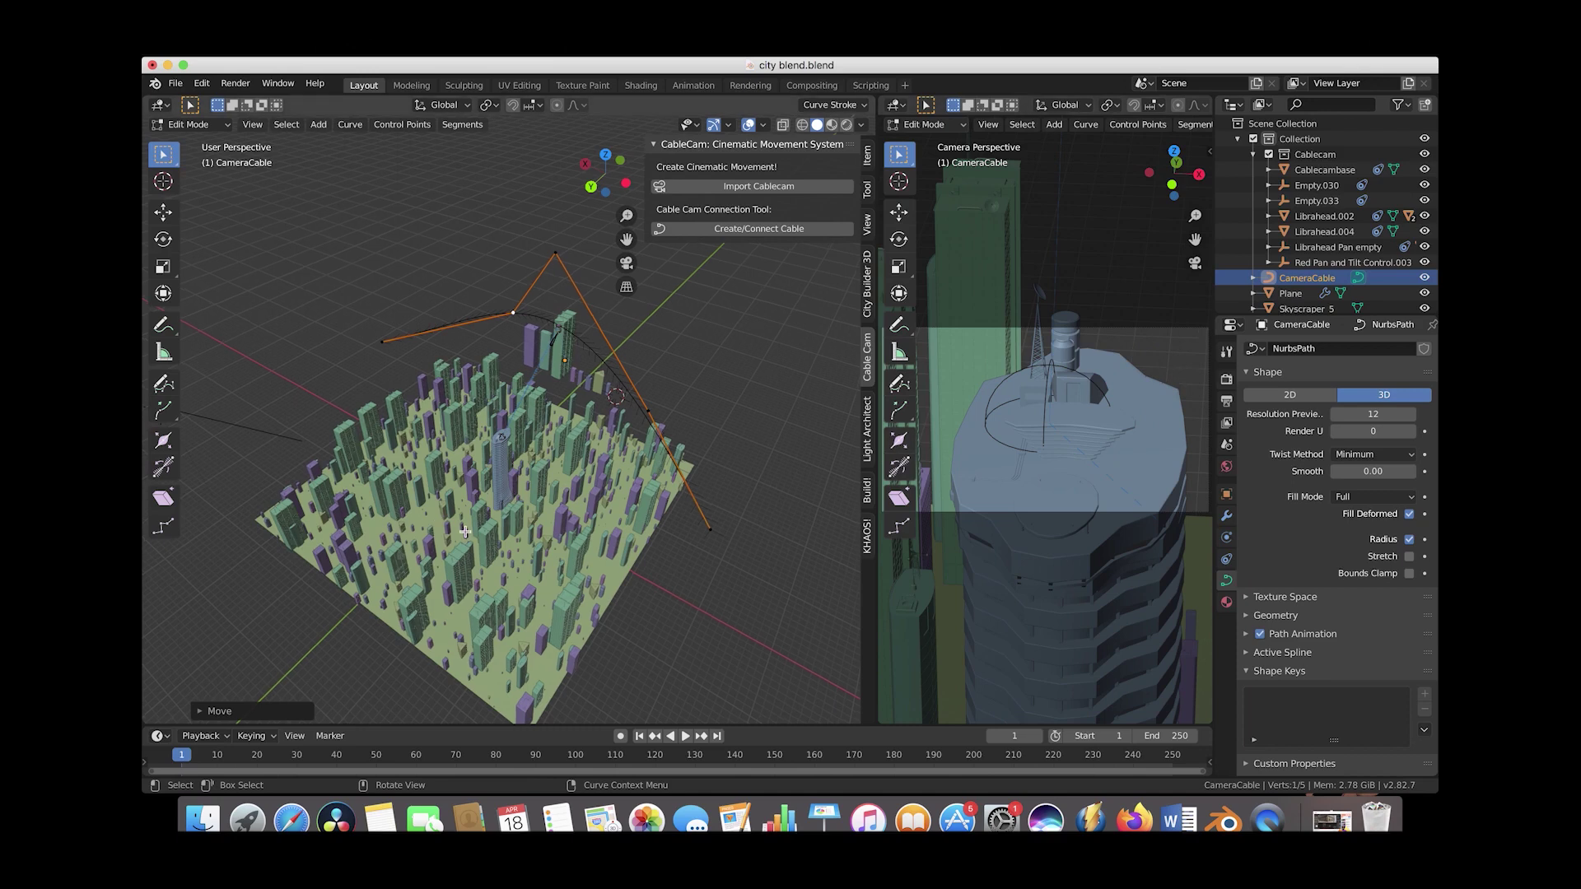
middle_click_drag(465, 532, 465, 532)
left_click(198, 143)
middle_click_drag(700, 362, 389, 495)
left_click(499, 434)
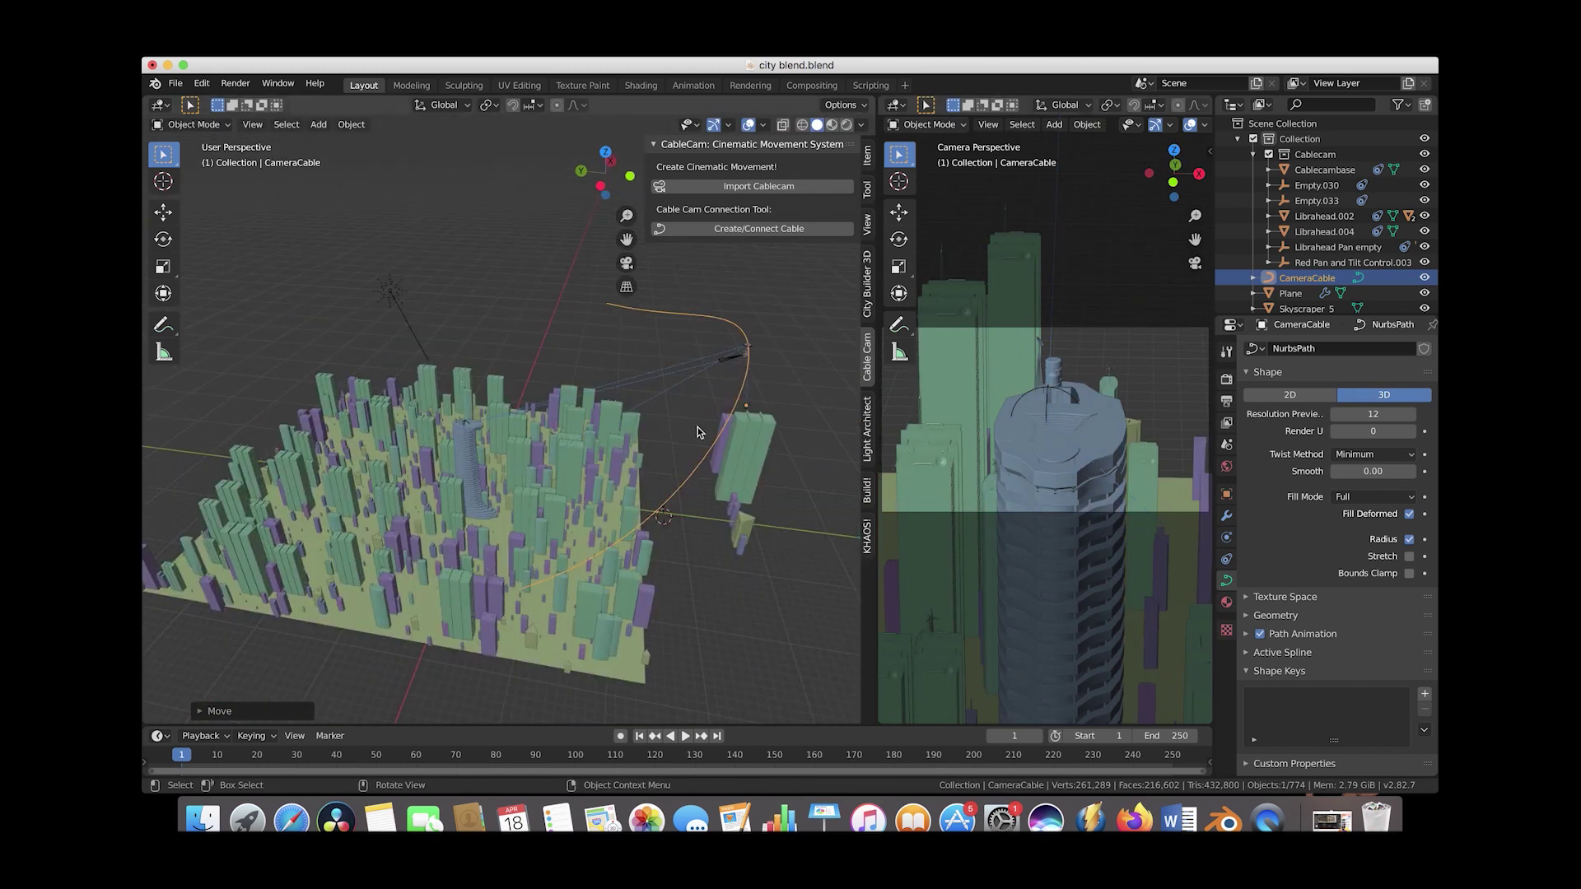
Select the Cablecambase rig and move it along the camera cable.
middle_click_drag(696, 431, 742, 373)
left_click(742, 373)
scroll(745, 375, "down", 3)
key("g")
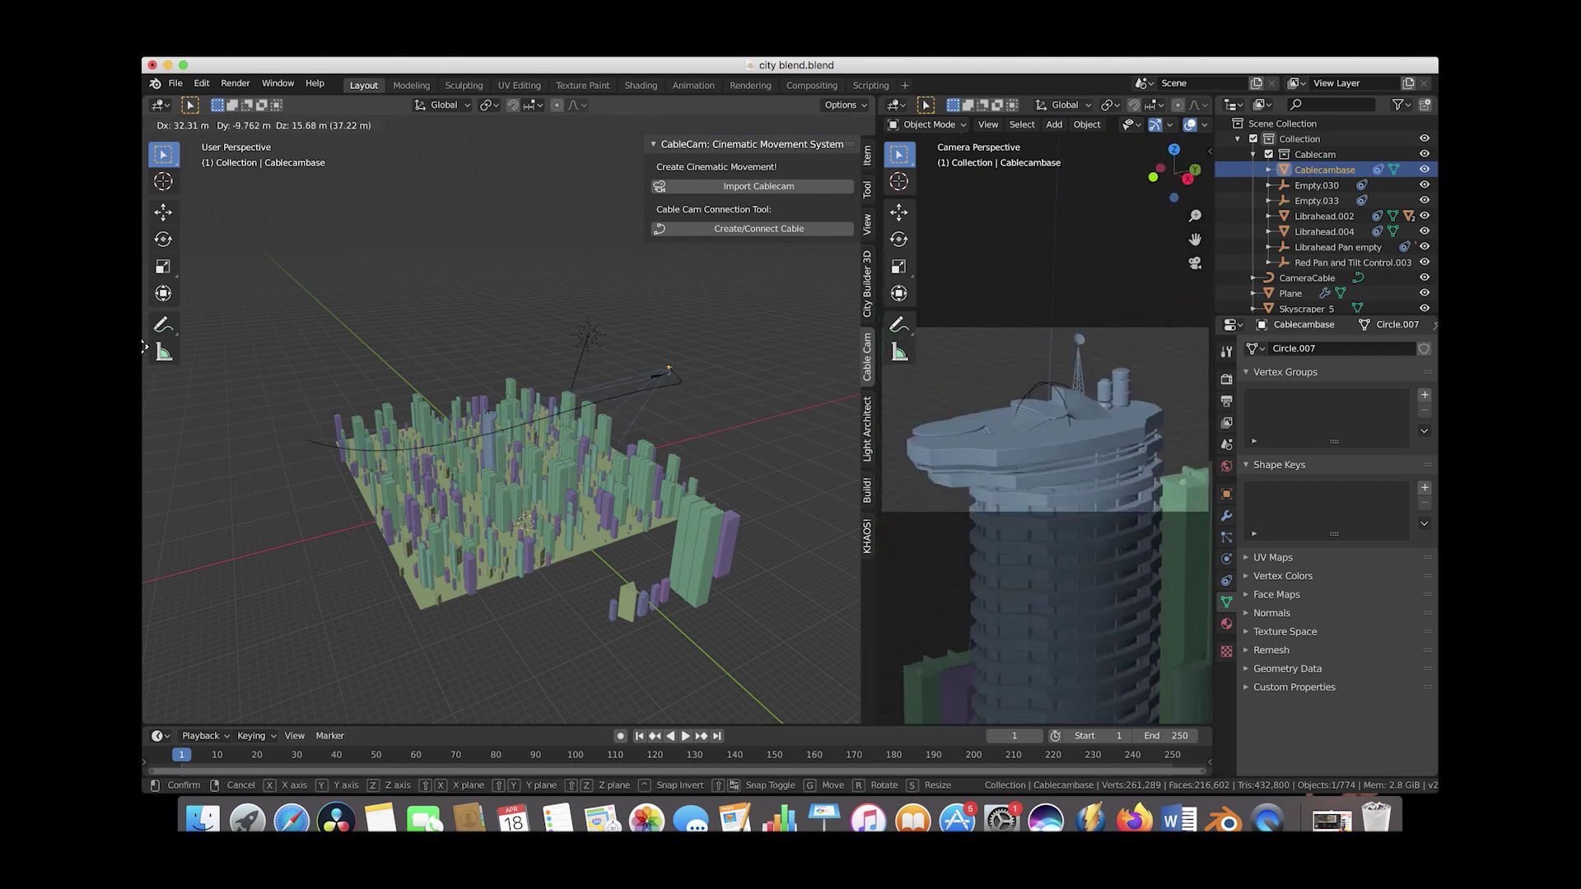
left_click(495, 513)
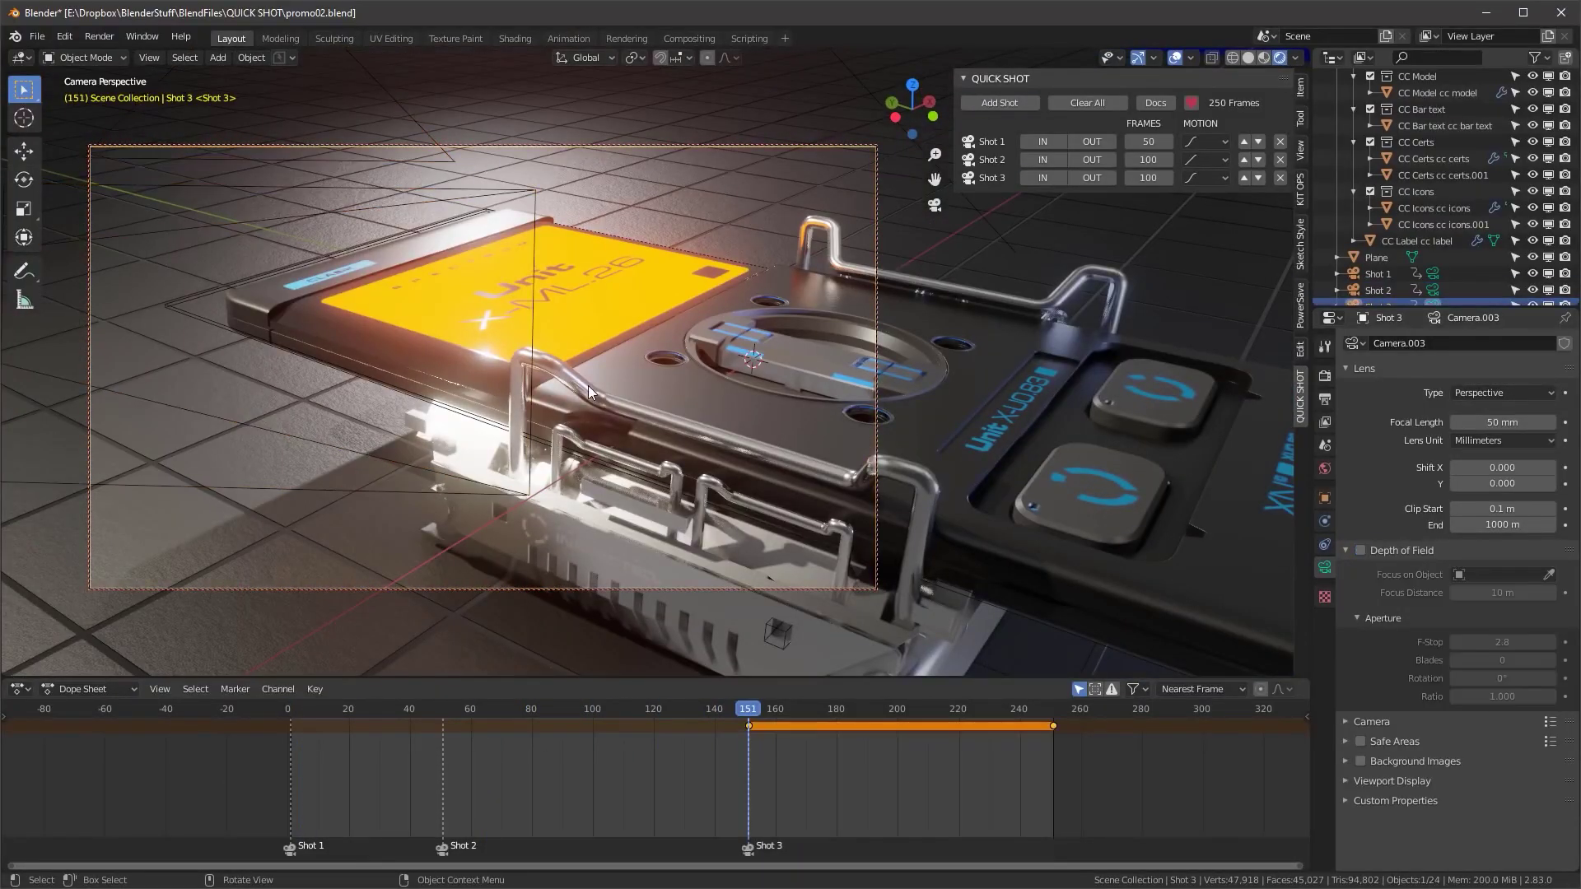
Set Shot 3's IN and OUT camera framing above the device and play the animation.
middle_click_drag(590, 392, 630, 415)
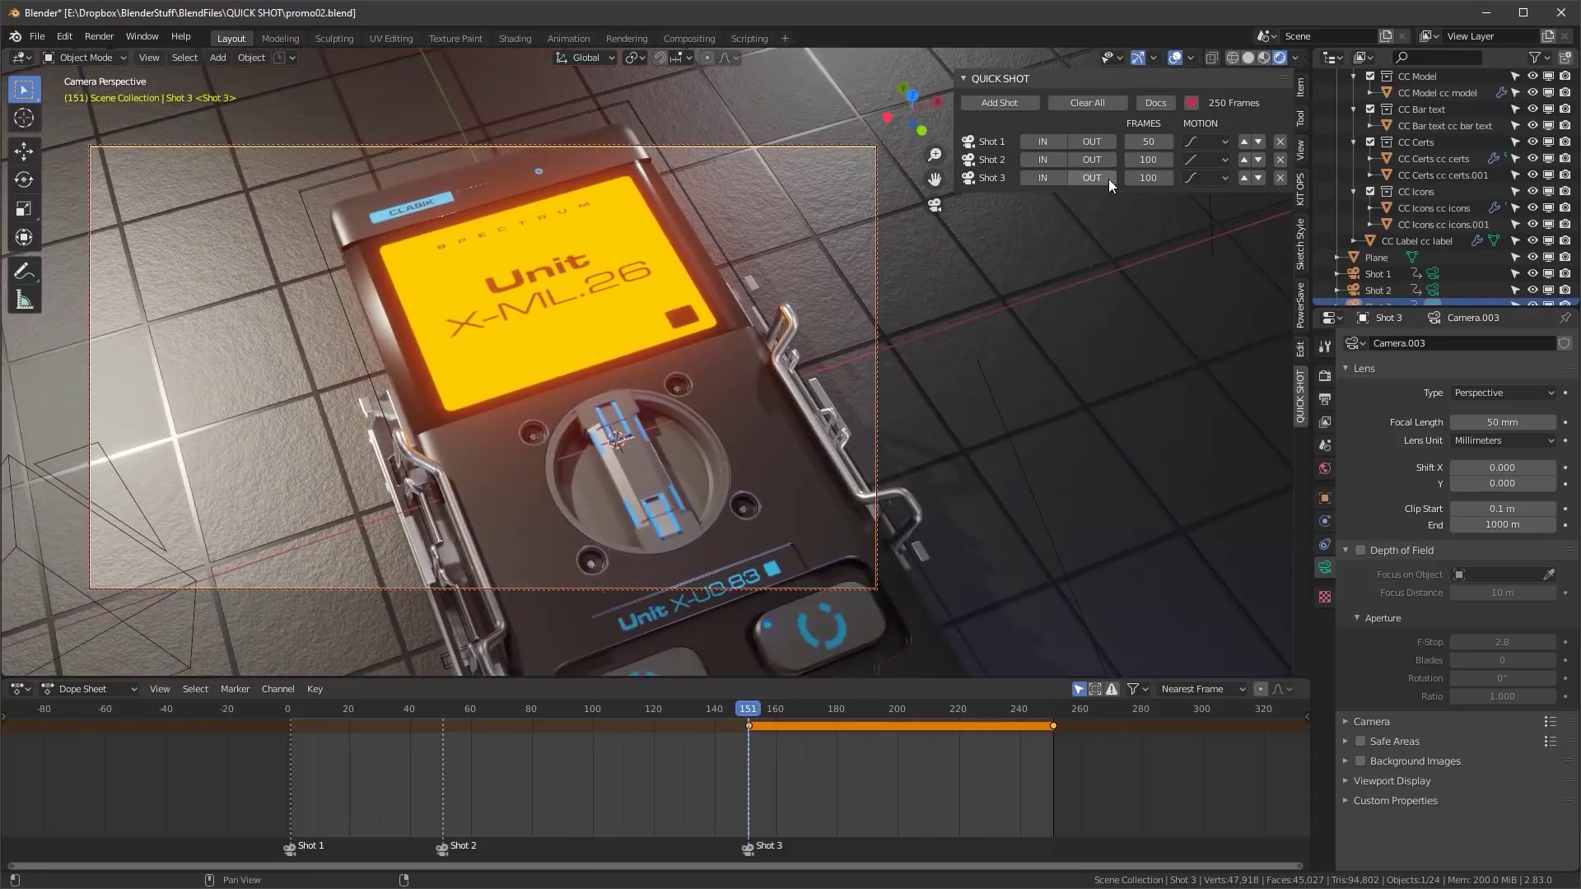
left_click(1046, 179)
middle_click_drag(590, 318, 412, 363)
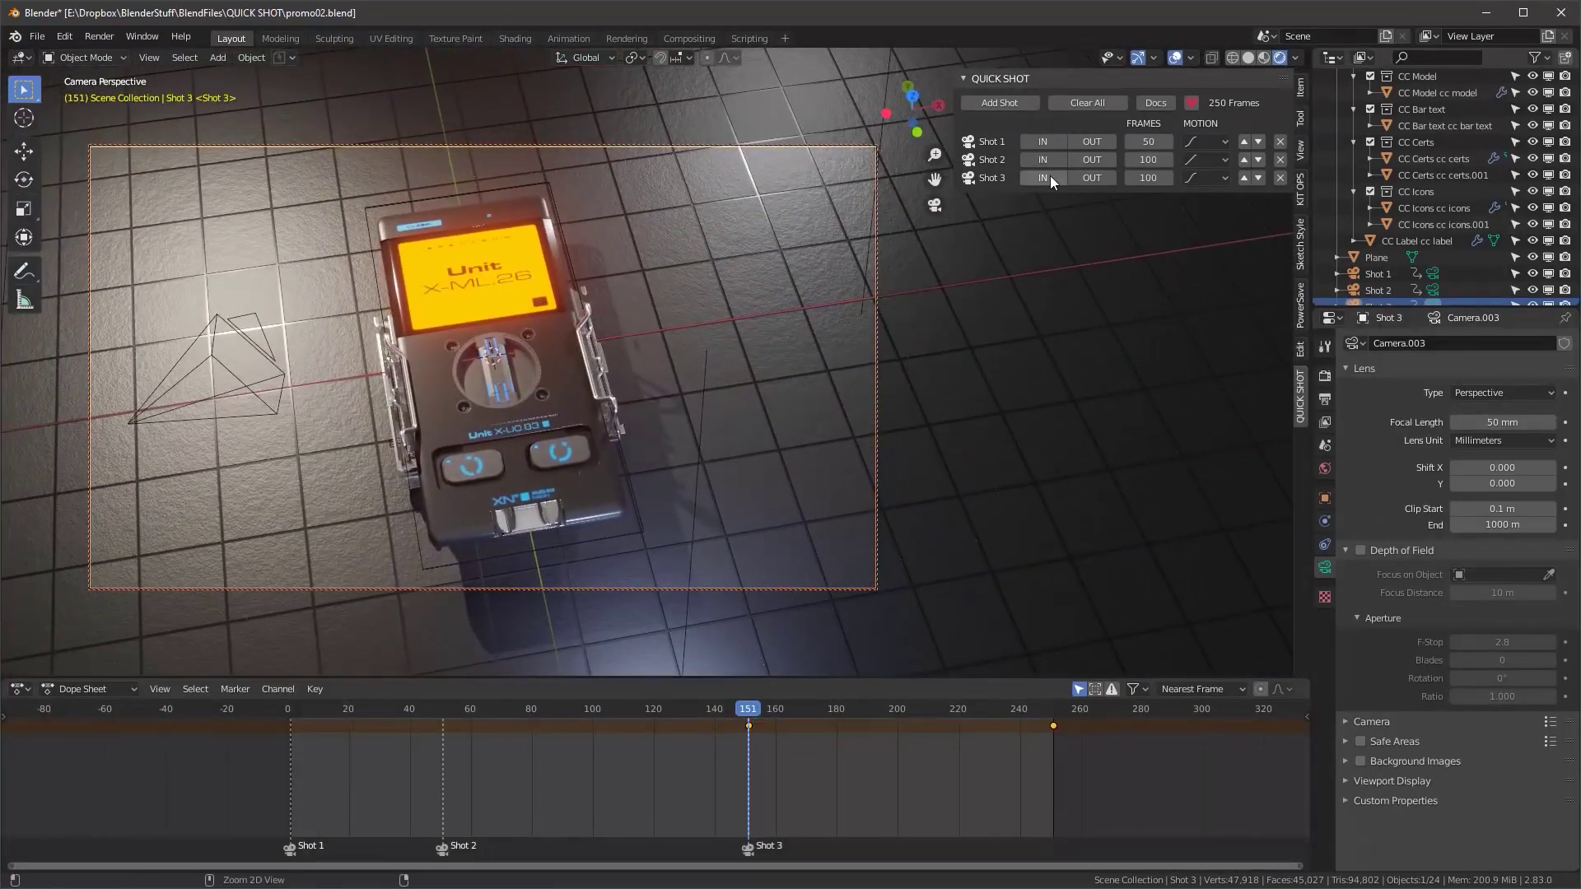
left_click(1047, 177)
key("space")
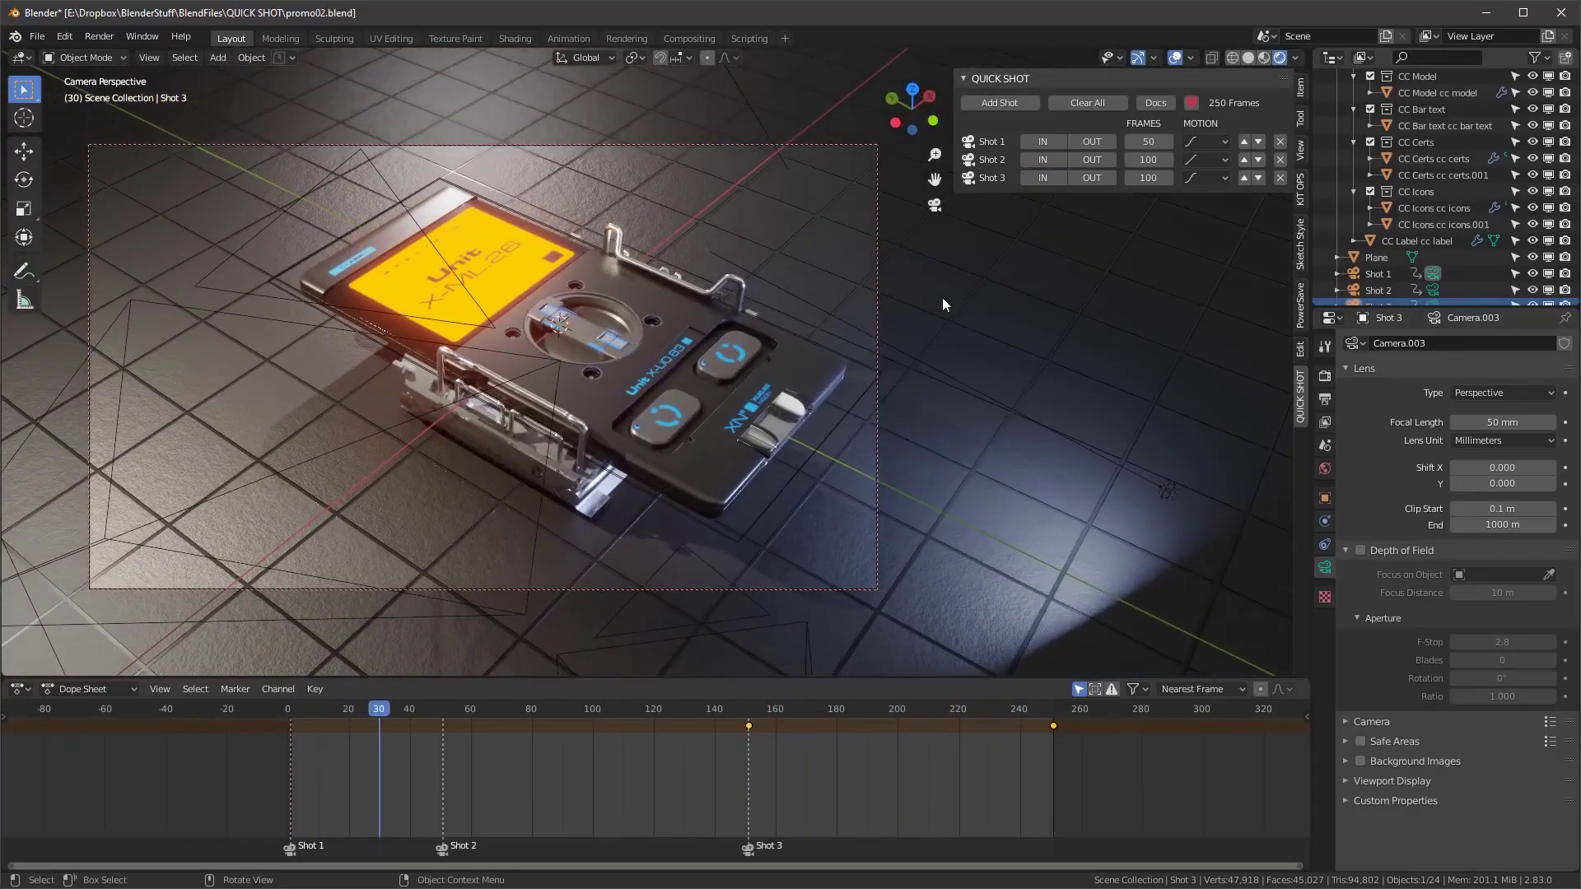
Move Shot 3 to the top of the Quick Shot order and preview the reordered shots.
left_click(1244, 177)
left_click(1244, 160)
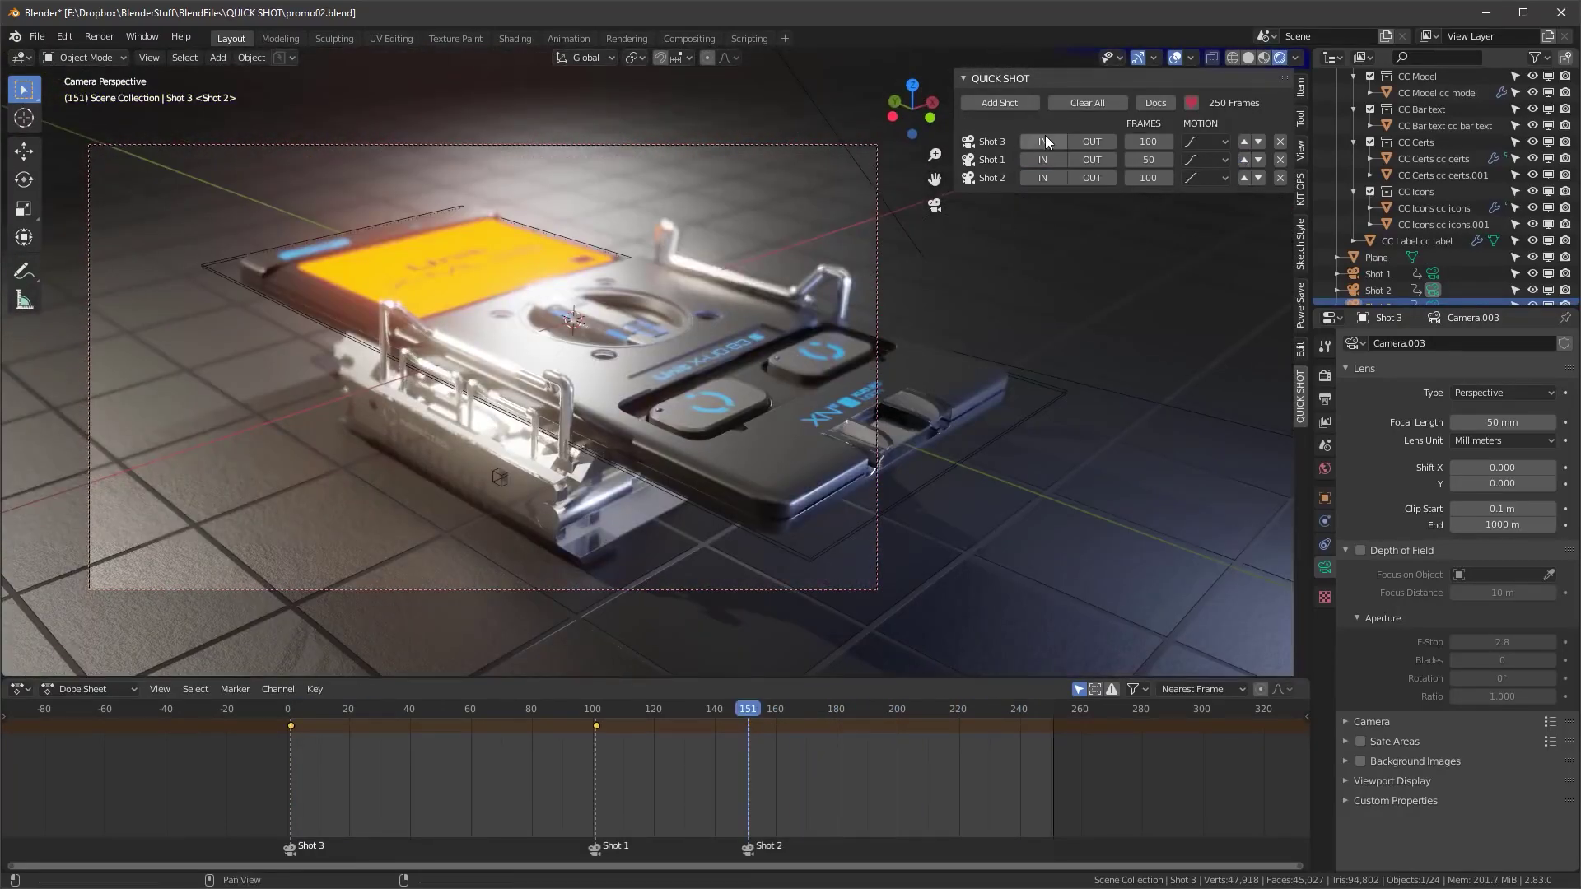
left_click(1046, 141)
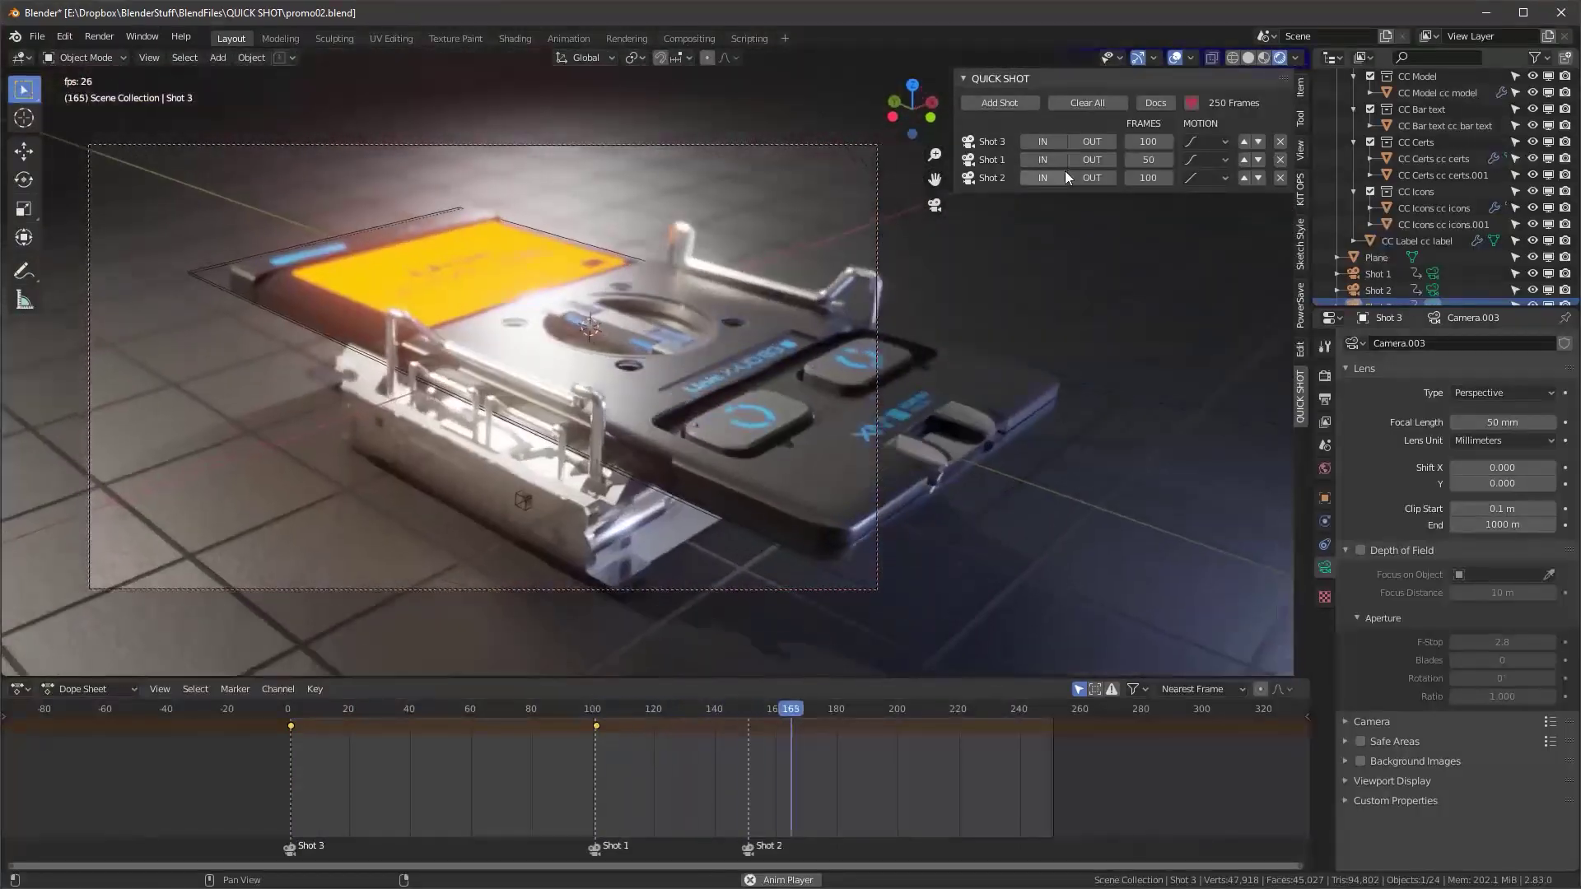